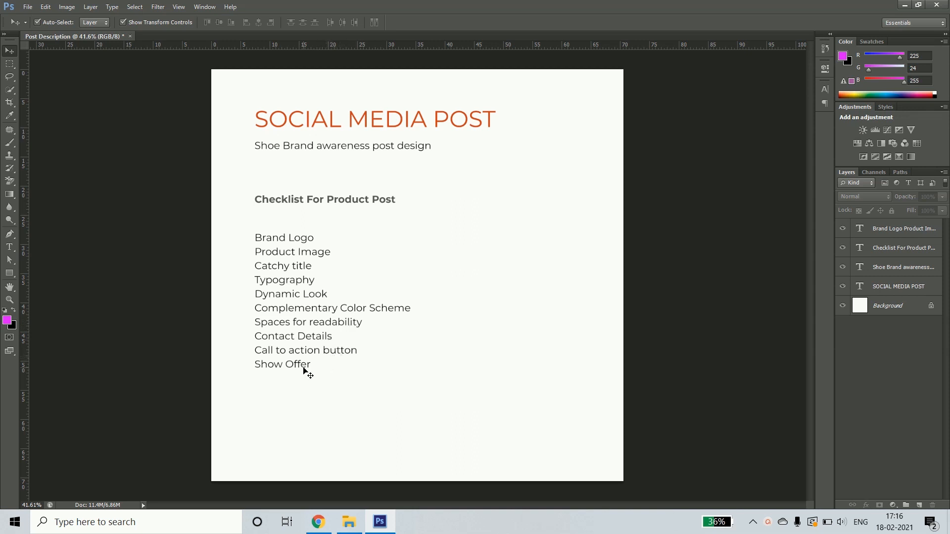
Create a new document named "Social Media post" at 2000 × 2000 pixels, 72 pixels/inch, RGB Color, with a white background
{"action": "left_click", "coordinate": [28, 7]}
{"action": "left_click", "coordinate": [37, 18]}
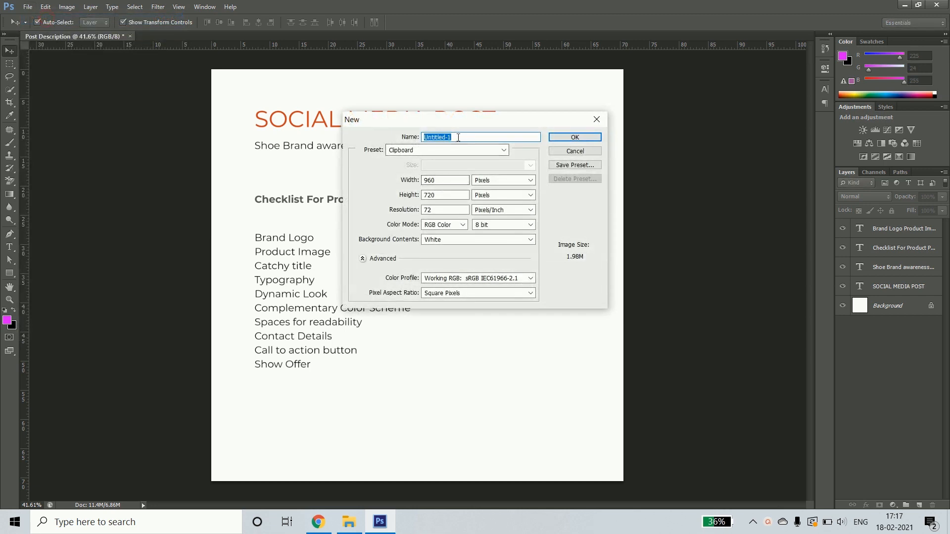
{"action": "type", "text": "S"}
{"action": "key", "text": "Tab"}
{"action": "key", "text": "Tab"}
{"action": "type", "text": "2000"}
{"action": "key", "text": "Tab"}
{"action": "key", "text": "Tab"}
{"action": "type", "text": "2000"}
{"action": "key", "text": "Tab"}
{"action": "key", "text": "Tab"}
{"action": "key", "text": "Tab"}
{"action": "key", "text": "Tab"}
{"action": "key", "text": "Tab"}
{"action": "key", "text": "Tab"}
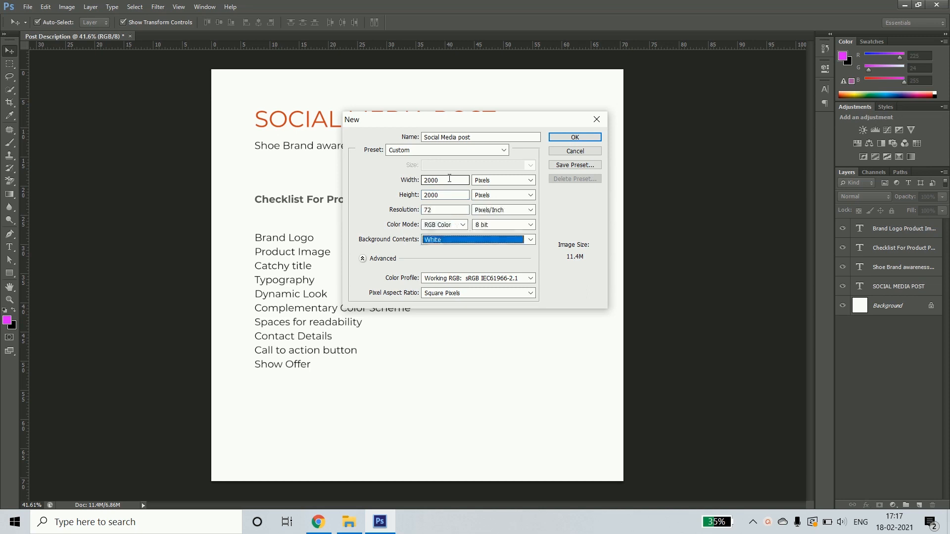
{"action": "key", "text": "Return"}
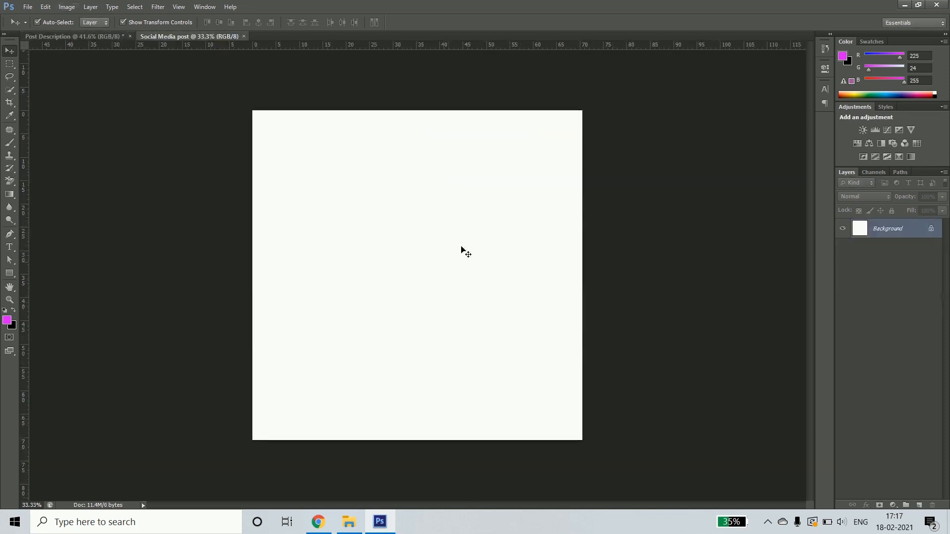
Place the Shoe Image file from the file explorer in the middle of the canvas and resize it
{"action": "left_click", "coordinate": [349, 522]}
{"action": "left_click_drag", "start_coordinate": [164, 125], "coordinate": [436, 280]}
{"action": "left_click_drag", "start_coordinate": [500, 190], "coordinate": [578, 163]}
{"action": "key", "text": "Return"}
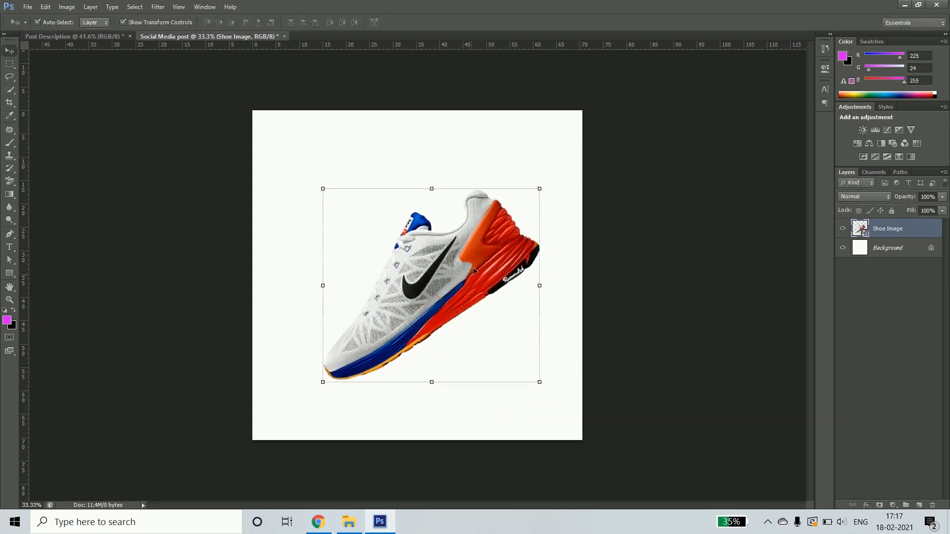
Draw a circle about 1485 px wide with the Ellipse tool and move it partly off the canvas's upper-right corner
{"action": "left_click", "coordinate": [104, 281]}
{"action": "left_click", "coordinate": [11, 273]}
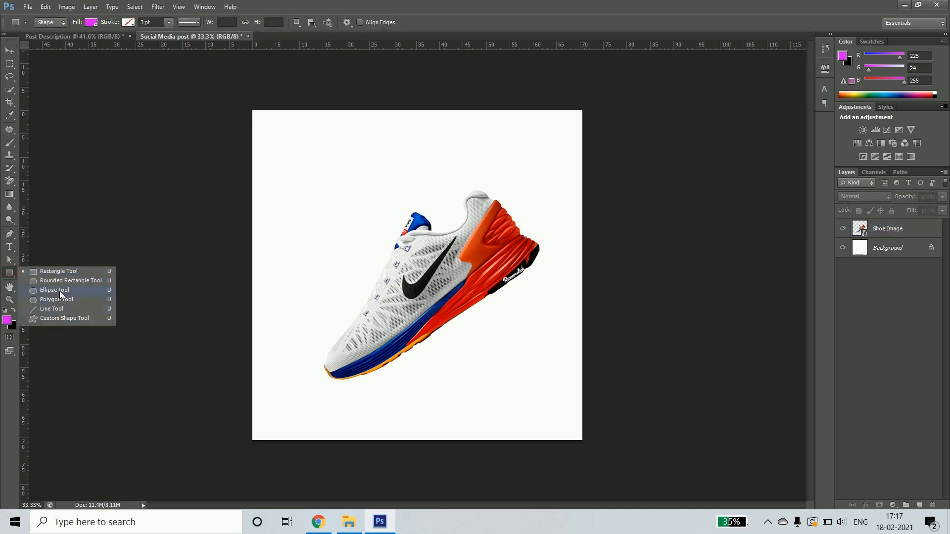
{"action": "left_click", "coordinate": [59, 291]}
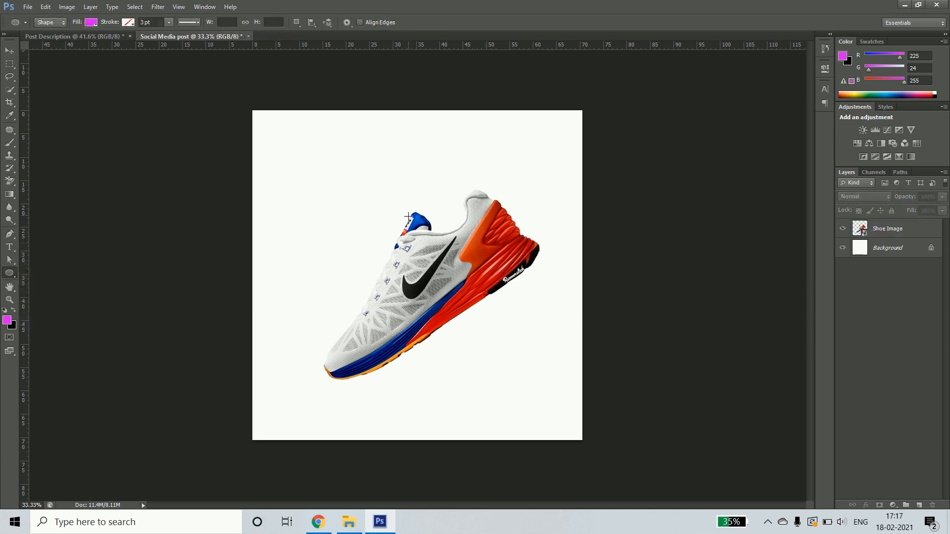
{"action": "left_click_drag", "start_coordinate": [380, 179], "coordinate": [624, 425]}
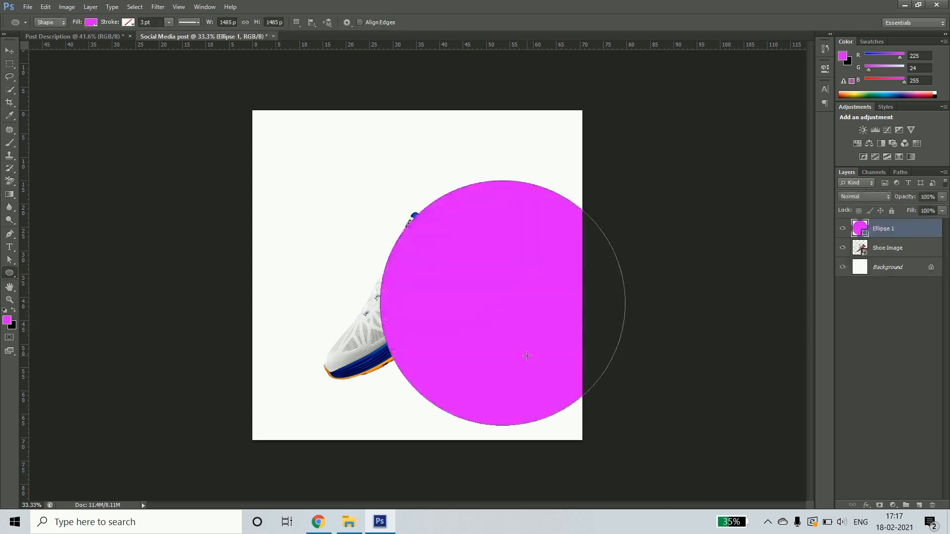
{"action": "key", "text": "v"}
{"action": "left_click_drag", "start_coordinate": [506, 365], "coordinate": [634, 237]}
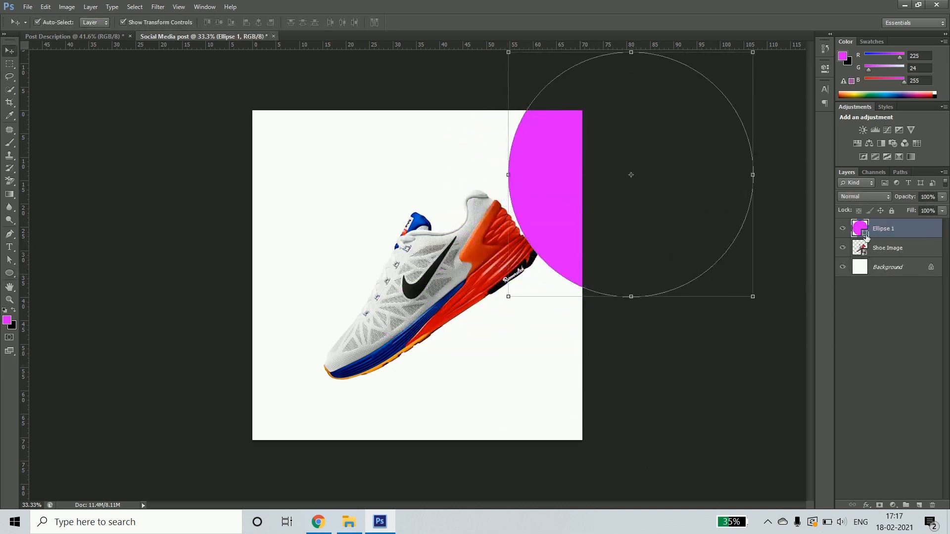
Recolor the circle with orange sampled from the shoe's heel and shift it further onto the canvas
{"action": "double_click", "coordinate": [859, 229]}
{"action": "left_click", "coordinate": [491, 245]}
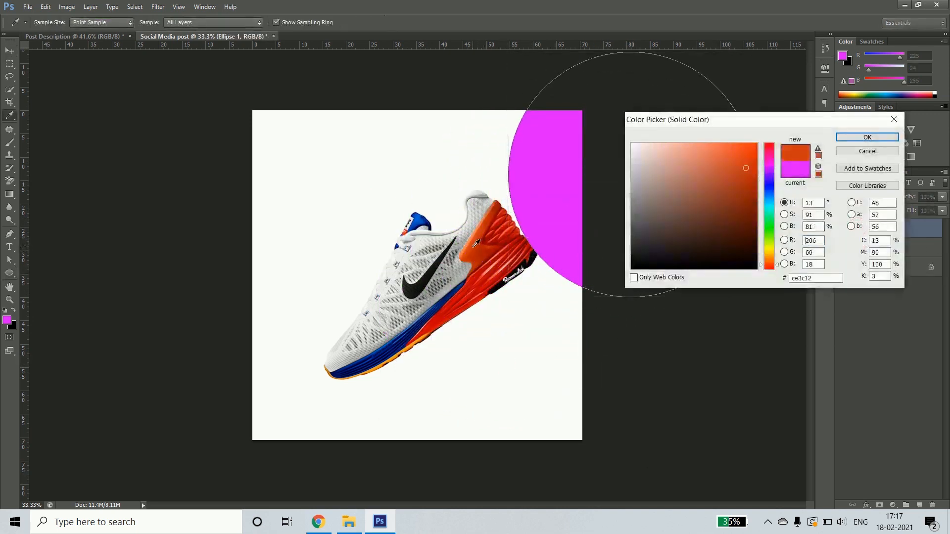
{"action": "left_click", "coordinate": [867, 137]}
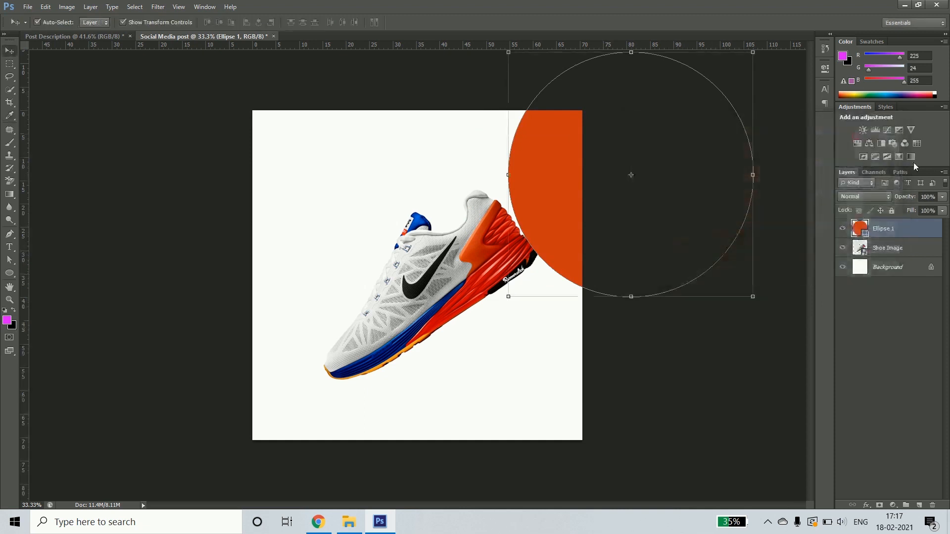
{"action": "left_click_drag", "start_coordinate": [570, 233], "coordinate": [535, 200]}
Duplicate the orange circle layer and fill the copy with white
{"action": "right_click", "coordinate": [906, 230]}
{"action": "left_click", "coordinate": [851, 178]}
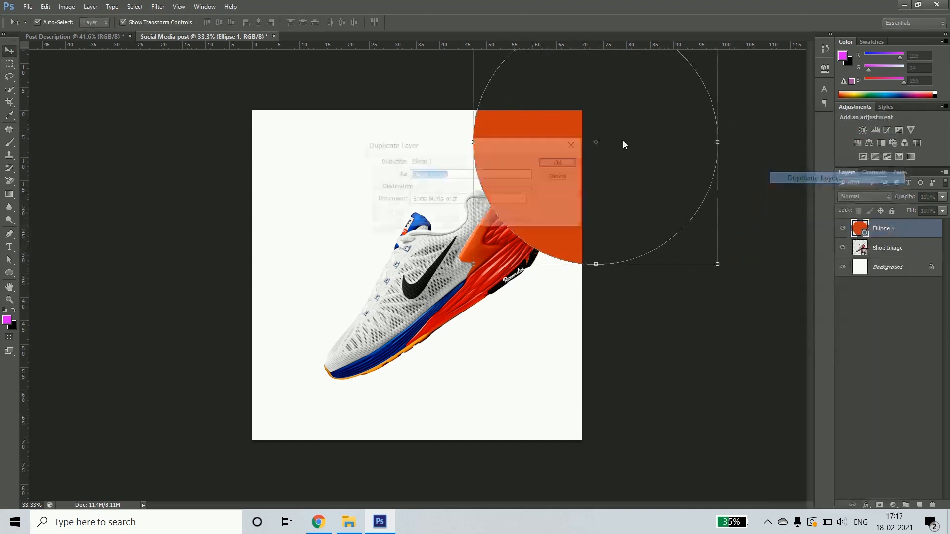
{"action": "key", "text": "Return"}
{"action": "double_click", "coordinate": [863, 229]}
{"action": "left_click_drag", "start_coordinate": [685, 229], "coordinate": [593, 124]}
{"action": "left_click", "coordinate": [849, 139]}
Shrink and offset the white circle inside the orange one, repositioning both to form a crescent in the upper-right corner
{"action": "left_click_drag", "start_coordinate": [542, 194], "coordinate": [527, 166]}
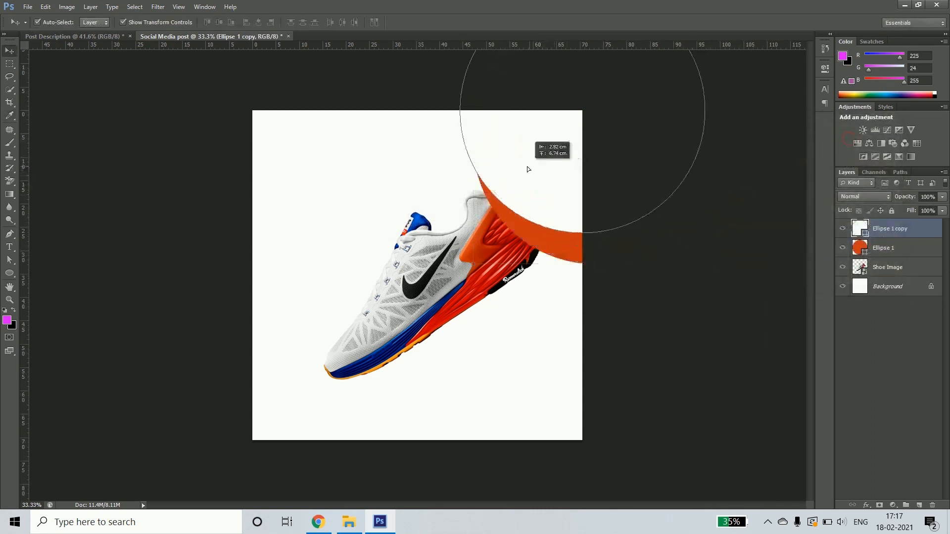
{"action": "left_click", "coordinate": [663, 293]}
{"action": "left_click_drag", "start_coordinate": [565, 251], "coordinate": [562, 194]}
{"action": "key", "text": "ctrl+t"}
{"action": "left_click_drag", "start_coordinate": [709, 214], "coordinate": [675, 182]}
{"action": "left_click_drag", "start_coordinate": [525, 149], "coordinate": [524, 183]}
{"action": "key", "text": "Return"}
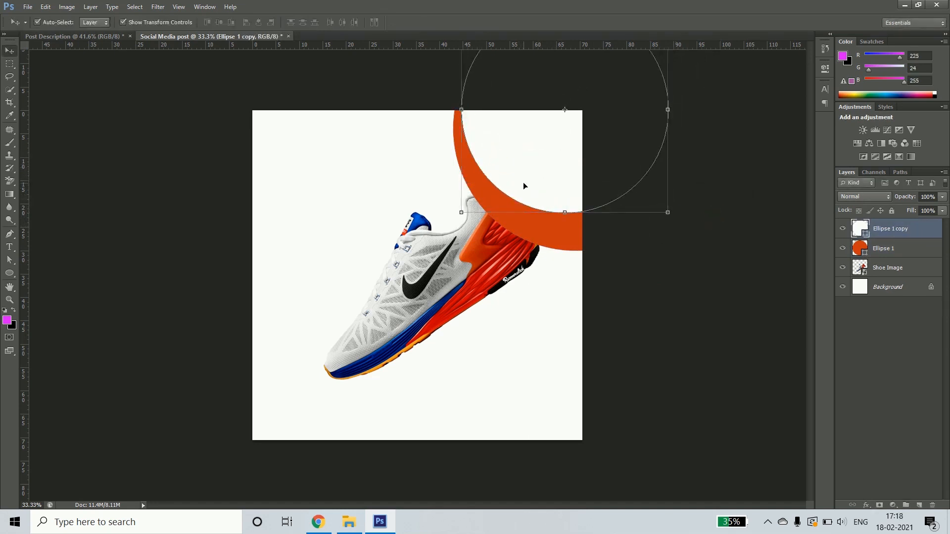
Move the Shoe Image layer above both circle layers
{"action": "left_click", "coordinate": [653, 296]}
{"action": "left_click", "coordinate": [883, 249]}
{"action": "left_click", "coordinate": [886, 268]}
{"action": "left_click_drag", "start_coordinate": [886, 269], "coordinate": [885, 223]}
{"action": "left_click", "coordinate": [704, 328]}
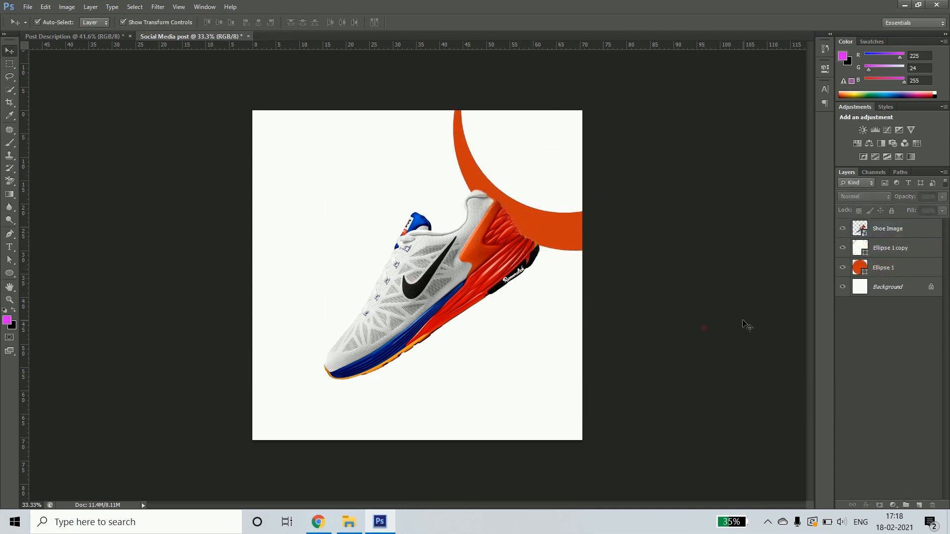
Scale the white and orange circles together to about 87% toward the canvas's upper-right corner
{"action": "left_click", "coordinate": [564, 237]}
{"action": "left_click", "coordinate": [884, 252], "text": "shift"}
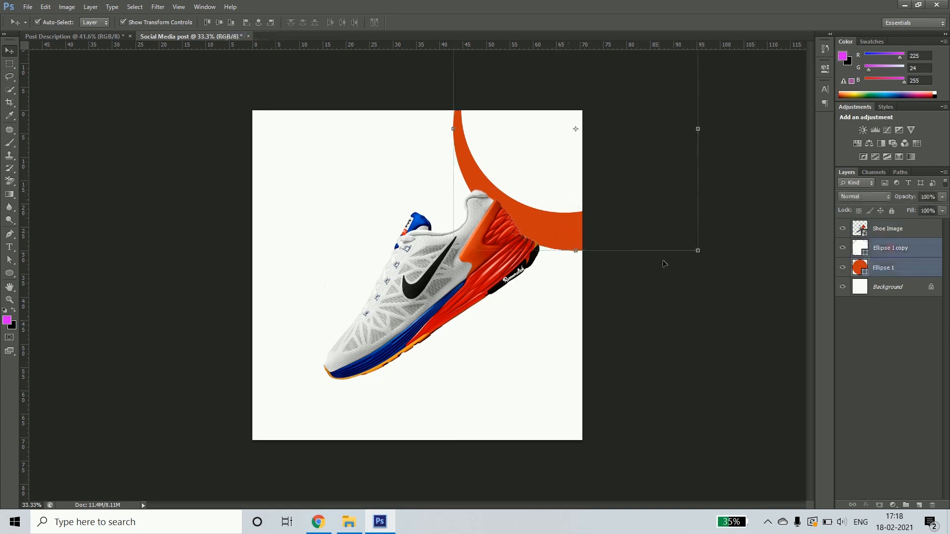
{"action": "left_click_drag", "start_coordinate": [456, 253], "coordinate": [495, 234]}
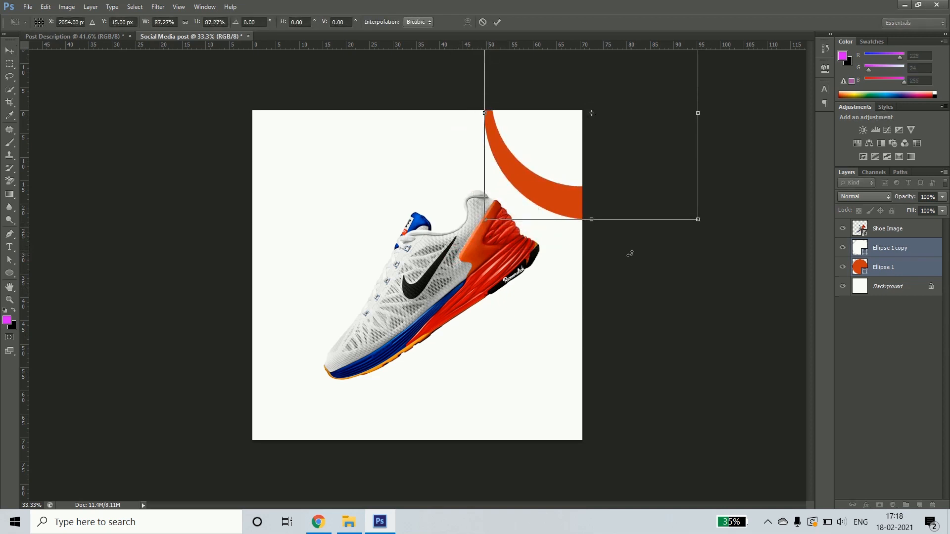
{"action": "key", "text": "Return"}
Duplicate the orange and white circle pair into the canvas's lower-left corner
{"action": "left_click", "coordinate": [474, 152]}
{"action": "left_click", "coordinate": [541, 159]}
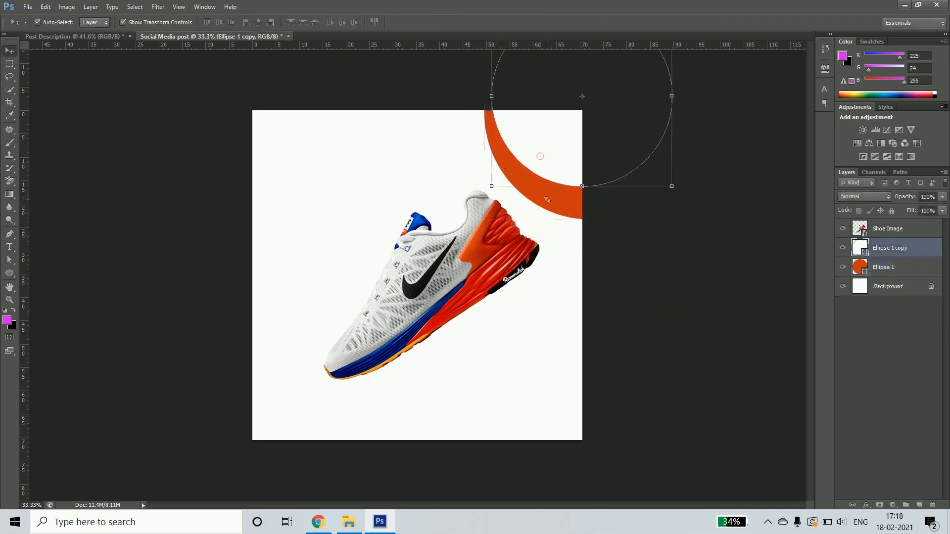
{"action": "left_click", "coordinate": [545, 182], "text": "shift"}
{"action": "left_click_drag", "start_coordinate": [557, 152], "coordinate": [250, 420]}
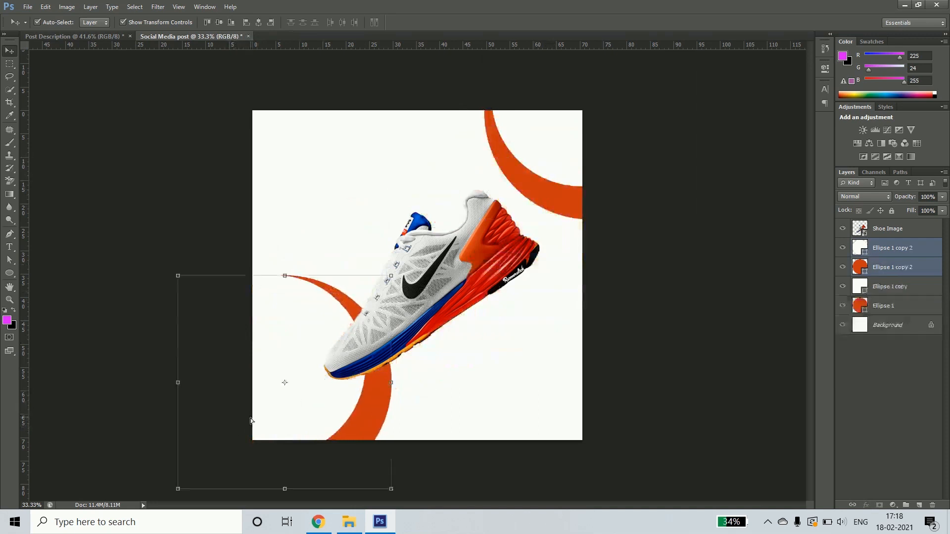
Reposition the lower-left white circle and enlarge the orange one behind it to form a thicker ring
{"action": "left_click", "coordinate": [665, 410]}
{"action": "left_click_drag", "start_coordinate": [255, 367], "coordinate": [299, 397]}
{"action": "left_click", "coordinate": [388, 402]}
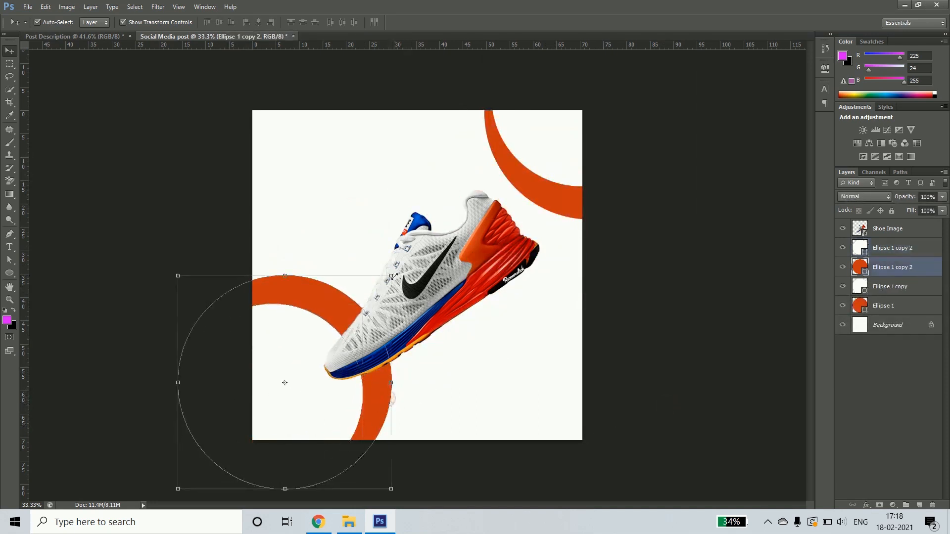
{"action": "left_click_drag", "start_coordinate": [391, 275], "coordinate": [426, 240]}
{"action": "left_click_drag", "start_coordinate": [354, 277], "coordinate": [368, 314]}
{"action": "mouse_move", "coordinate": [441, 276]}
{"action": "left_mouse_down"}
{"action": "mouse_move", "coordinate": [449, 267]}
{"action": "mouse_move", "coordinate": [438, 285]}
{"action": "left_mouse_up"}
{"action": "left_click_drag", "start_coordinate": [390, 406], "coordinate": [355, 407]}
{"action": "key", "text": "Return"}
Recolor the lower-left ring with the shoe sole's blue, 005ec9
{"action": "left_click", "coordinate": [886, 267]}
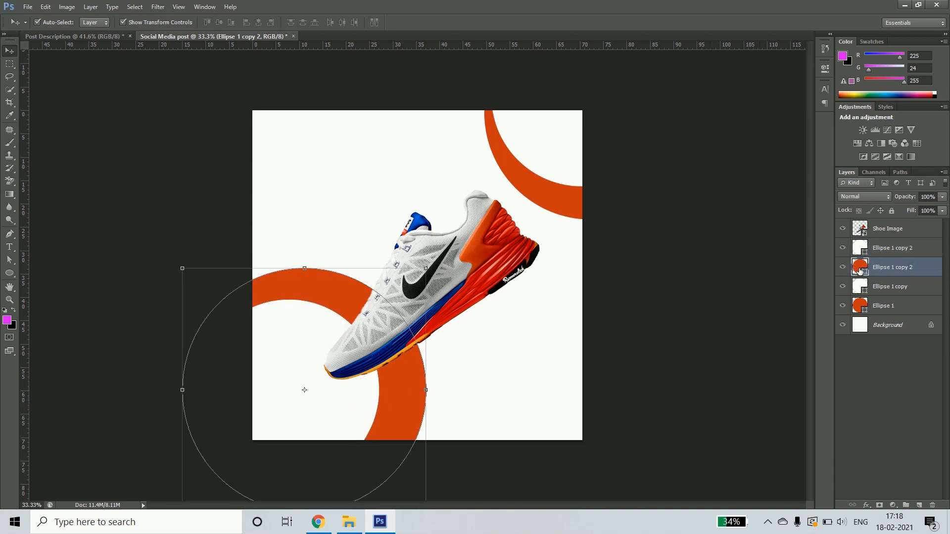
{"action": "double_click", "coordinate": [860, 268]}
{"action": "left_click", "coordinate": [385, 348]}
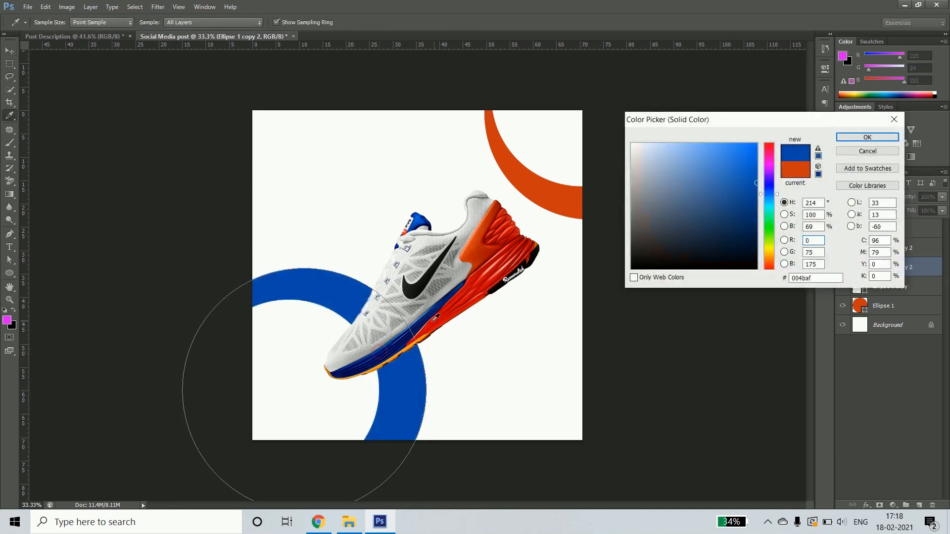
{"action": "left_click_drag", "start_coordinate": [431, 316], "coordinate": [411, 326]}
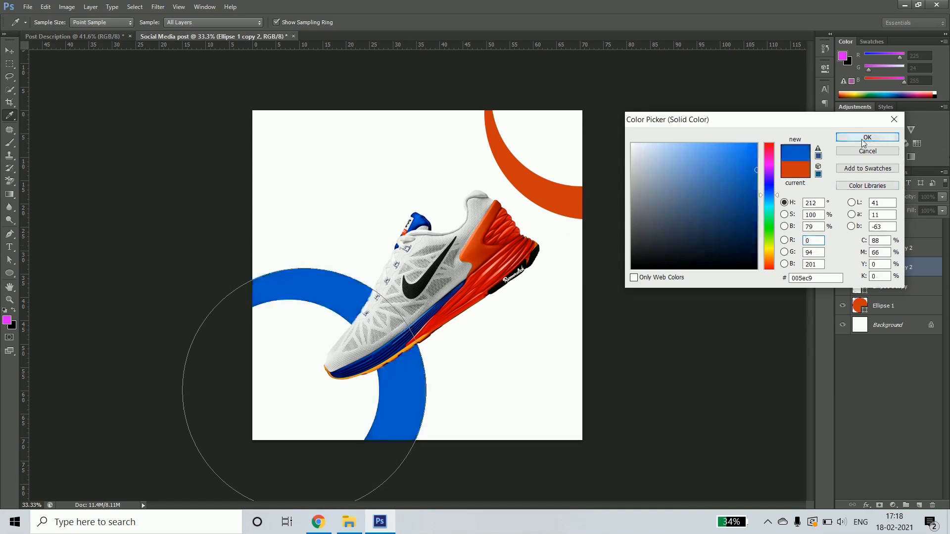
{"action": "left_click", "coordinate": [886, 138]}
{"action": "left_click", "coordinate": [296, 400]}
{"action": "left_click", "coordinate": [282, 375]}
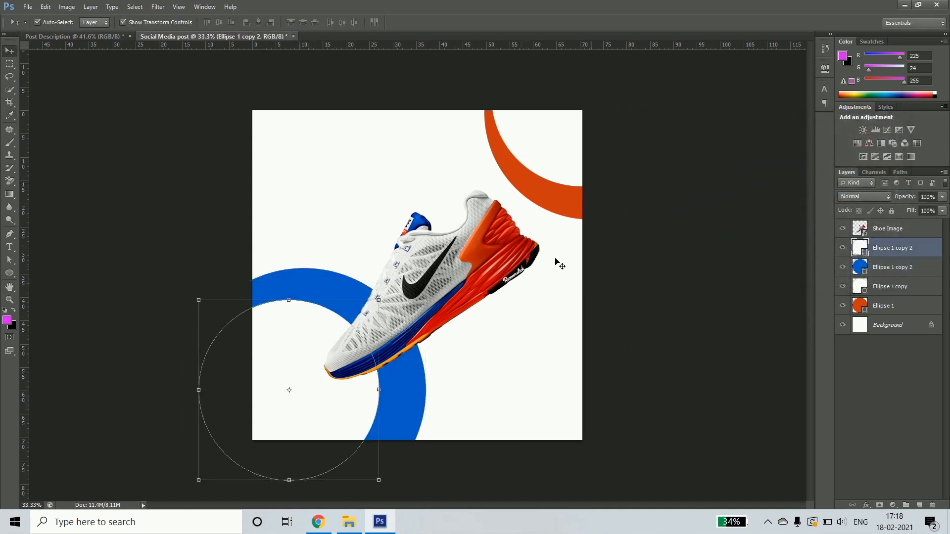
Duplicate the upper-right circle pair toward the canvas's top center-left and enlarge the copy
{"action": "left_click", "coordinate": [658, 295]}
{"action": "left_click", "coordinate": [534, 190]}
{"action": "left_click_drag", "start_coordinate": [538, 177], "coordinate": [358, 149]}
{"action": "left_click_drag", "start_coordinate": [470, 231], "coordinate": [506, 250]}
{"action": "left_click_drag", "start_coordinate": [412, 150], "coordinate": [423, 121]}
{"action": "key", "text": "Return"}
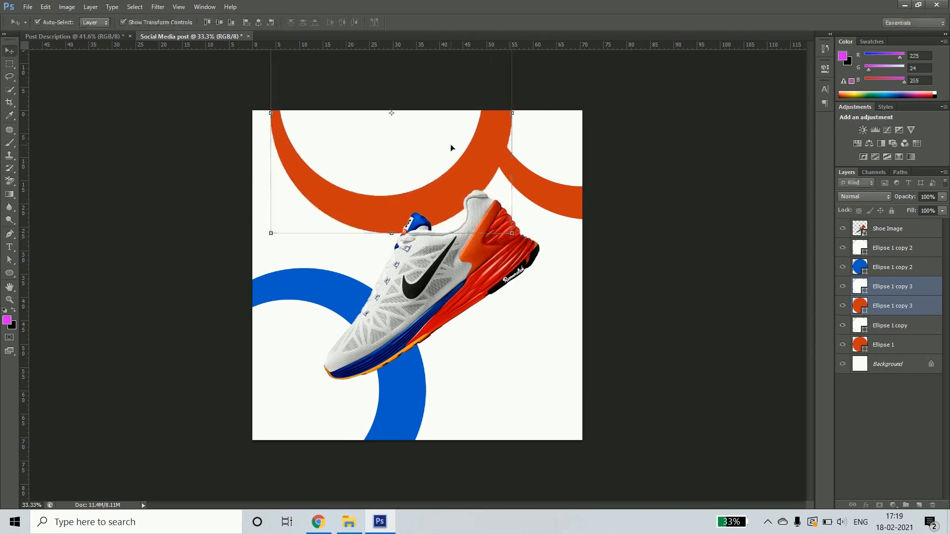
Recolor the new top ring with yellow-orange fba626 sampled from the shoe sole's edge
{"action": "left_click", "coordinate": [610, 238]}
{"action": "left_click", "coordinate": [435, 170]}
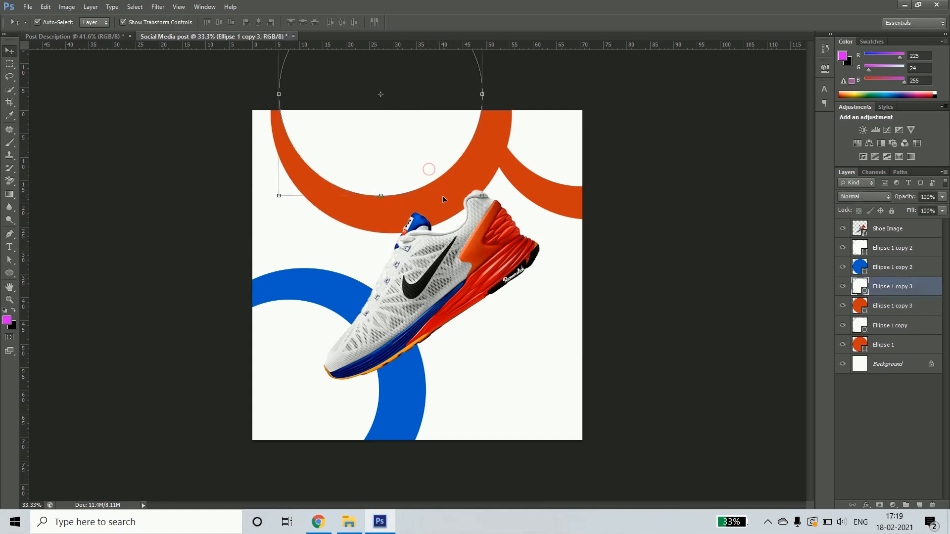
{"action": "left_click", "coordinate": [239, 237]}
{"action": "left_click", "coordinate": [902, 307]}
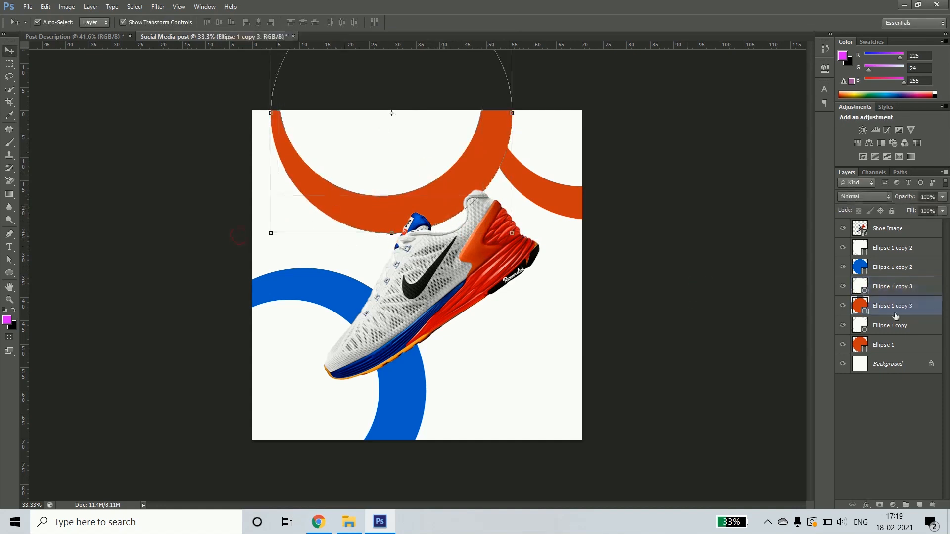
{"action": "double_click", "coordinate": [860, 306]}
{"action": "left_click", "coordinate": [427, 335]}
{"action": "left_click", "coordinate": [426, 336]}
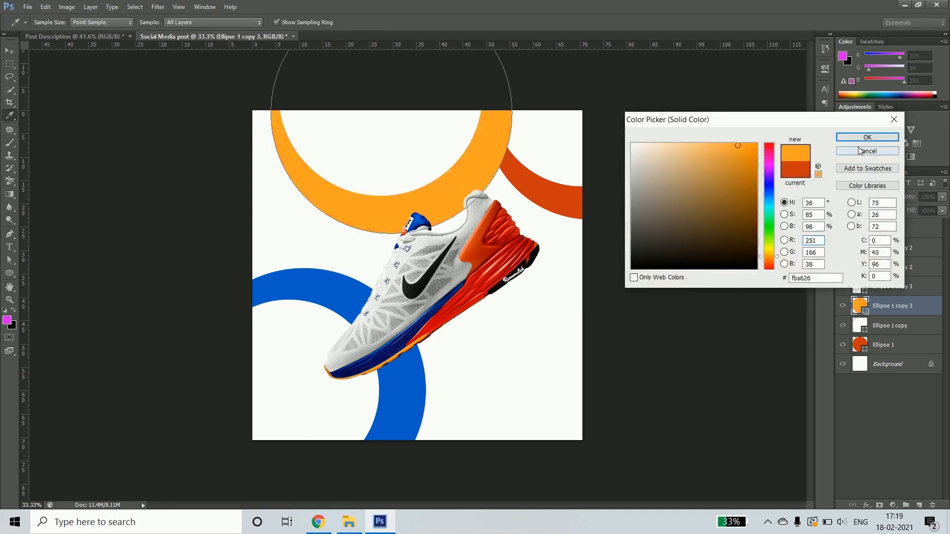
{"action": "left_click", "coordinate": [867, 137]}
Shift and enlarge the white circle inside the yellow-orange ring to leave a tapering crescent
{"action": "left_click_drag", "start_coordinate": [409, 168], "coordinate": [394, 195]}
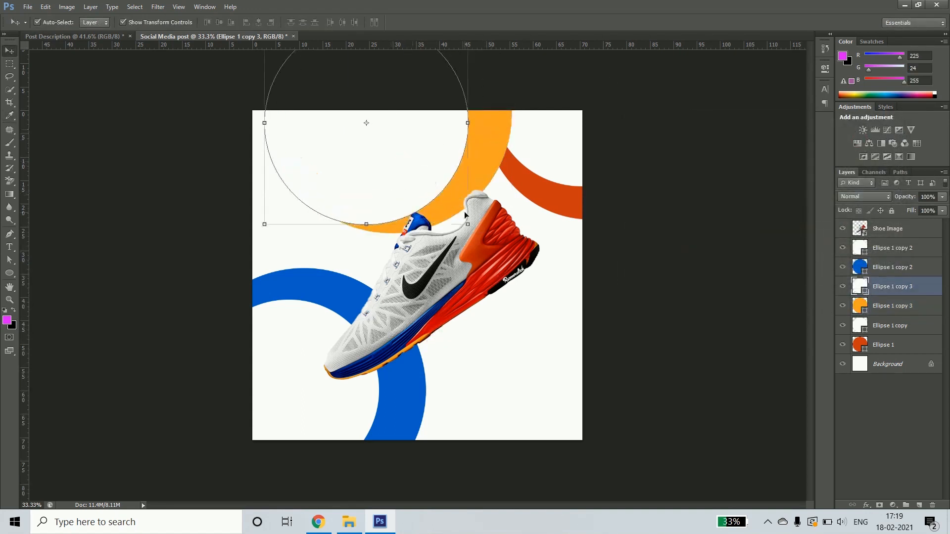
{"action": "scroll", "coordinate": [487, 207], "scroll_direction": "down", "scroll_amount": 1}
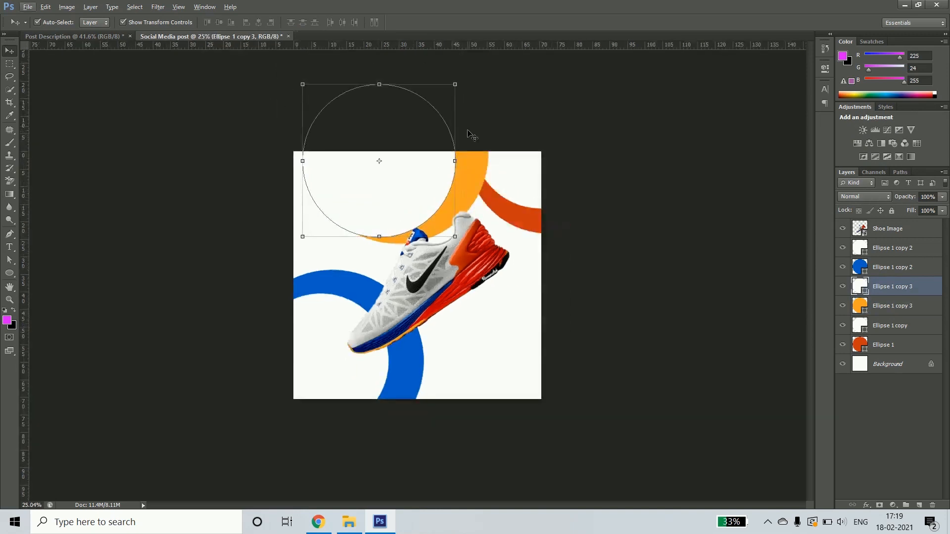
{"action": "left_click_drag", "start_coordinate": [455, 87], "coordinate": [490, 50]}
{"action": "left_click_drag", "start_coordinate": [394, 192], "coordinate": [374, 189]}
{"action": "key", "text": "Return"}
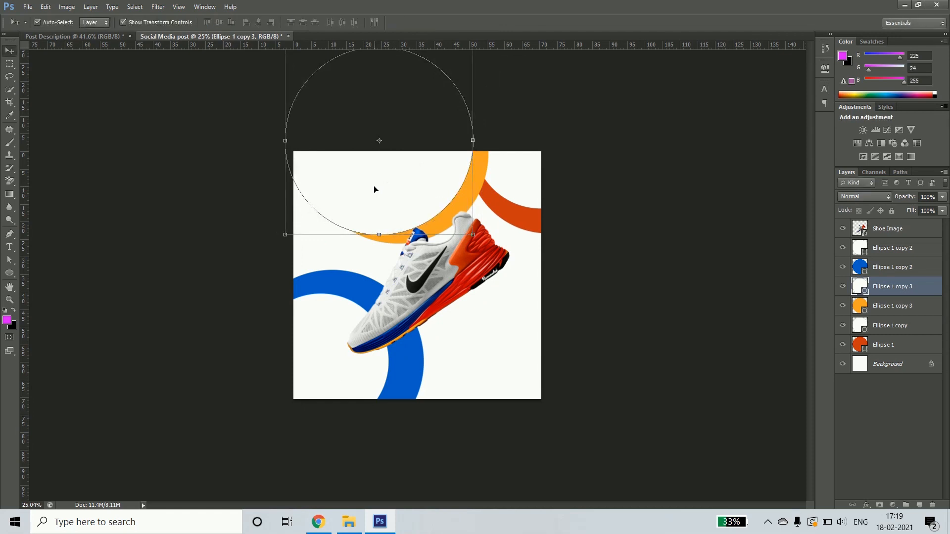
Move the upper-right orange and white circle layers above the Shoe Image layer
{"action": "left_click", "coordinate": [560, 218]}
{"action": "left_click", "coordinate": [523, 176], "text": "shift"}
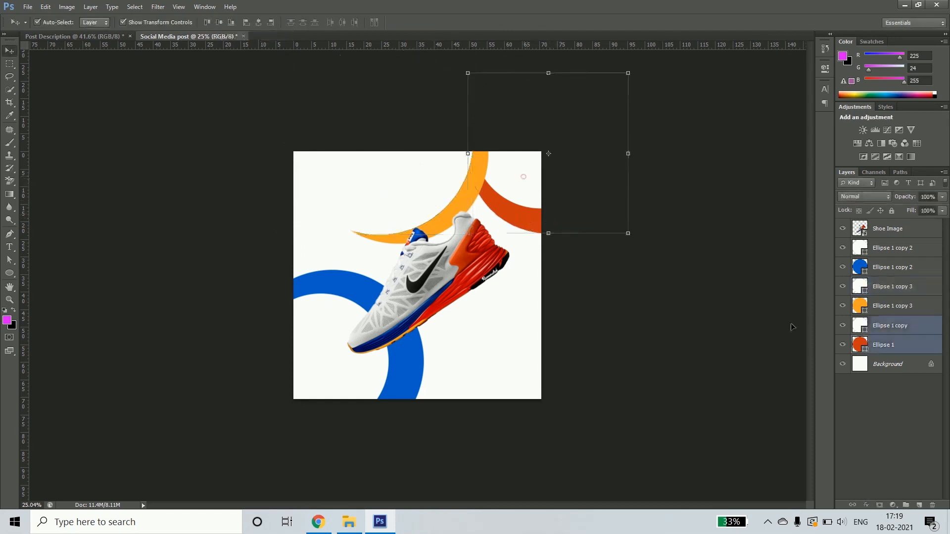
{"action": "left_click_drag", "start_coordinate": [899, 327], "coordinate": [890, 222]}
{"action": "left_click", "coordinate": [703, 328]}
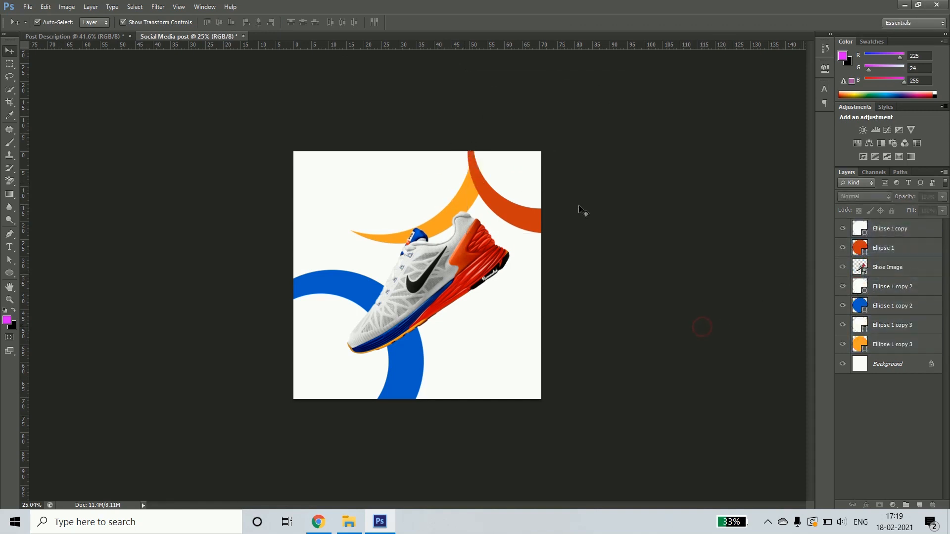
Move the yellow-orange crescent and its white circle slightly down and left behind the shoe
{"action": "left_click", "coordinate": [465, 213]}
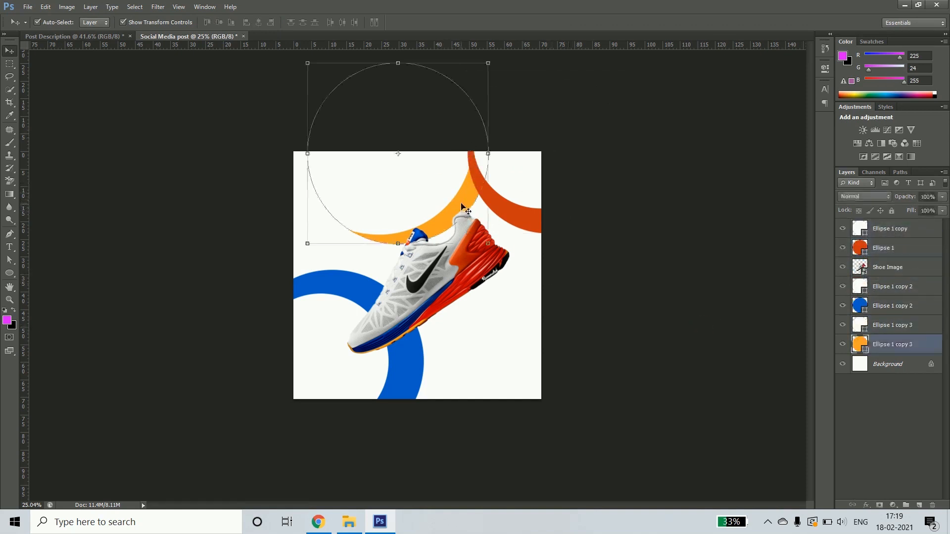
{"action": "left_click", "coordinate": [397, 193], "text": "shift"}
{"action": "left_click_drag", "start_coordinate": [418, 196], "coordinate": [387, 205]}
{"action": "left_click", "coordinate": [644, 364]}
{"action": "left_click", "coordinate": [669, 328]}
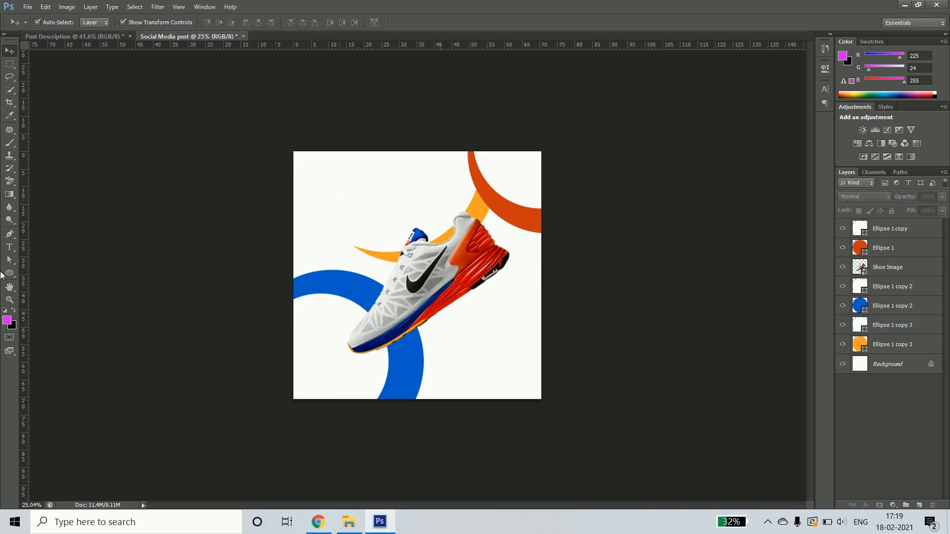
Add the text "Unleash" in the blank upper-left area of the canvas and set its font to Radicalis
{"action": "left_click_drag", "start_coordinate": [9, 274], "coordinate": [59, 271]}
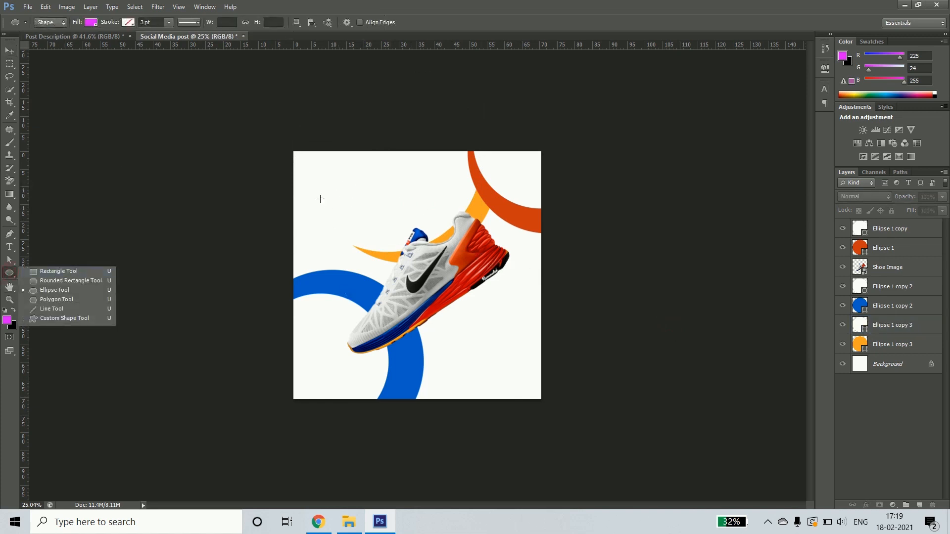
{"action": "left_click", "coordinate": [82, 273]}
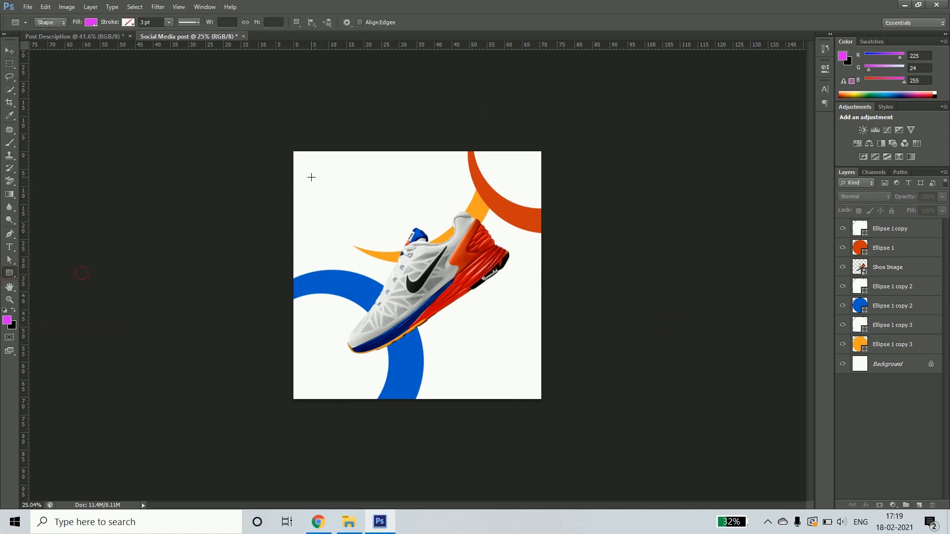
{"action": "left_click", "coordinate": [10, 247]}
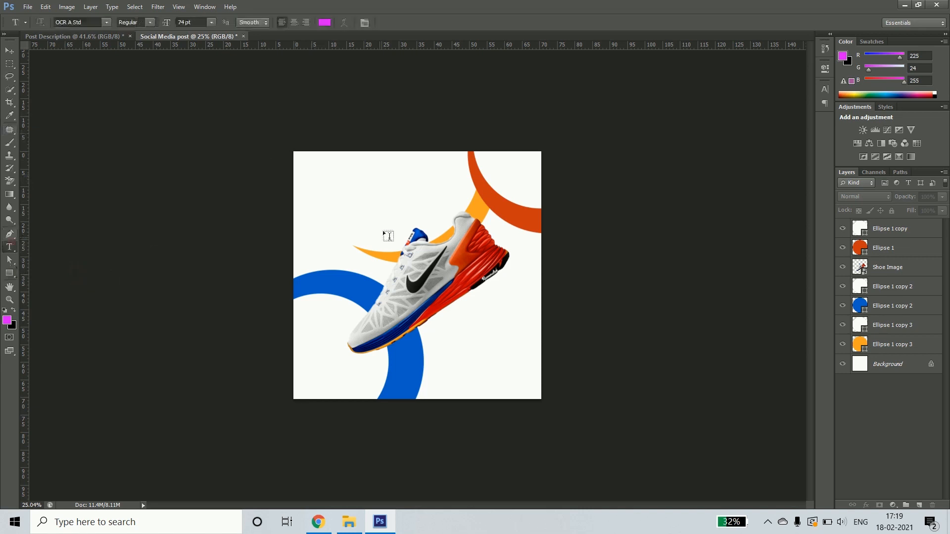
{"action": "left_click", "coordinate": [324, 201]}
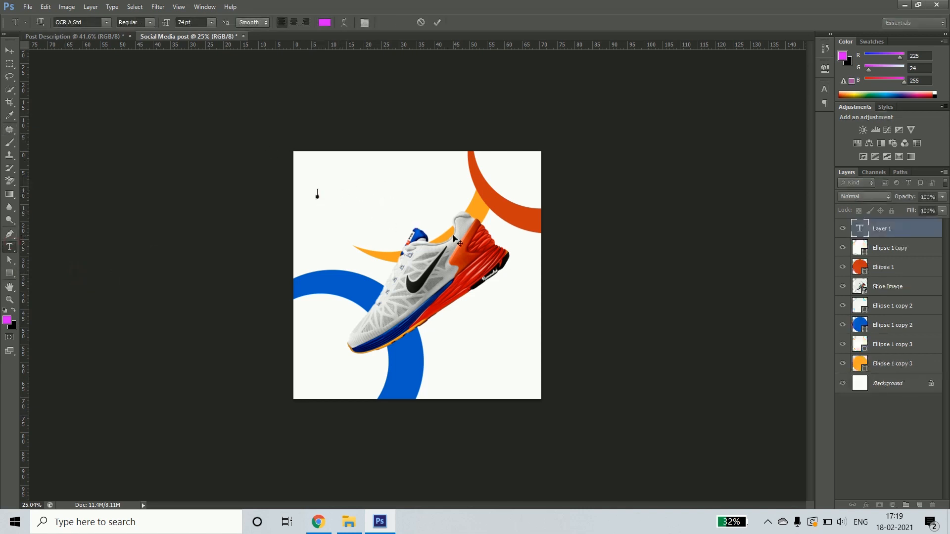
{"action": "type", "text": "Unleash"}
{"action": "key", "text": "ctrl+a"}
{"action": "left_click", "coordinate": [92, 22]}
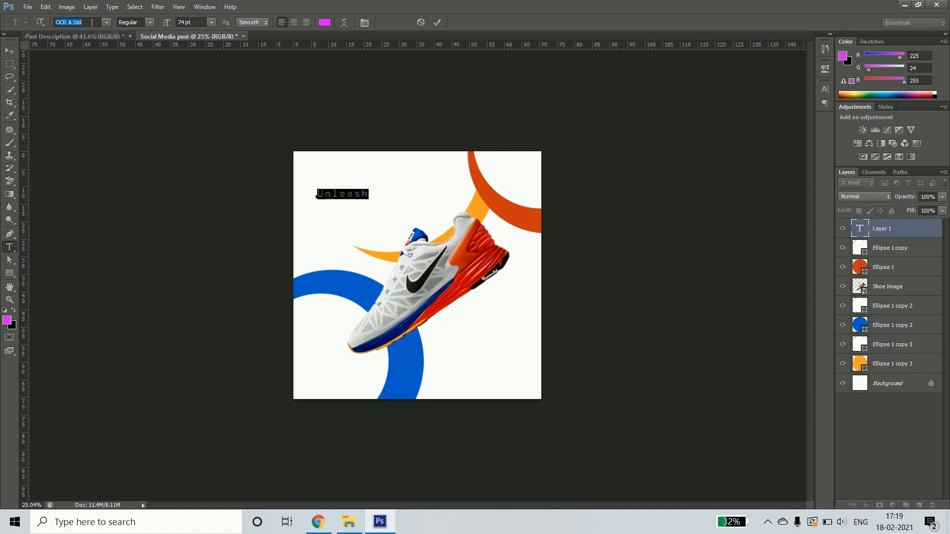
{"action": "type", "text": "Radicalis"}
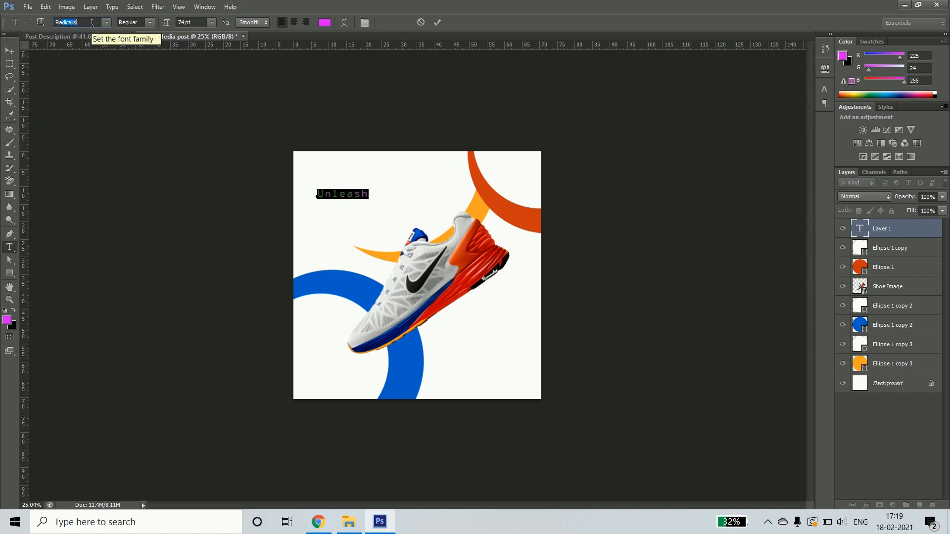
{"action": "key", "text": "Return"}
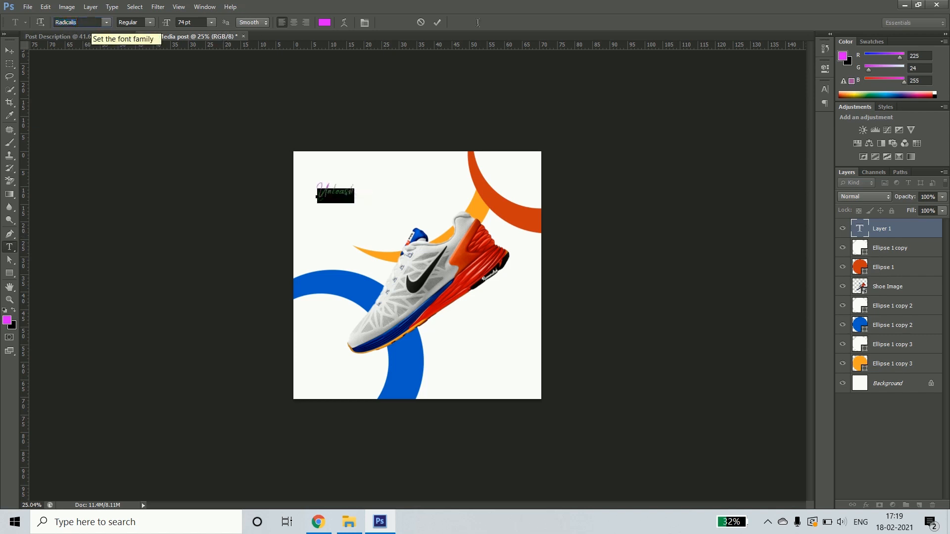
Color the "Unleash" text dark grey 3f3f3f and extend it to read "Unleash the"
{"action": "left_click", "coordinate": [323, 23]}
{"action": "left_click_drag", "start_coordinate": [685, 201], "coordinate": [588, 229]}
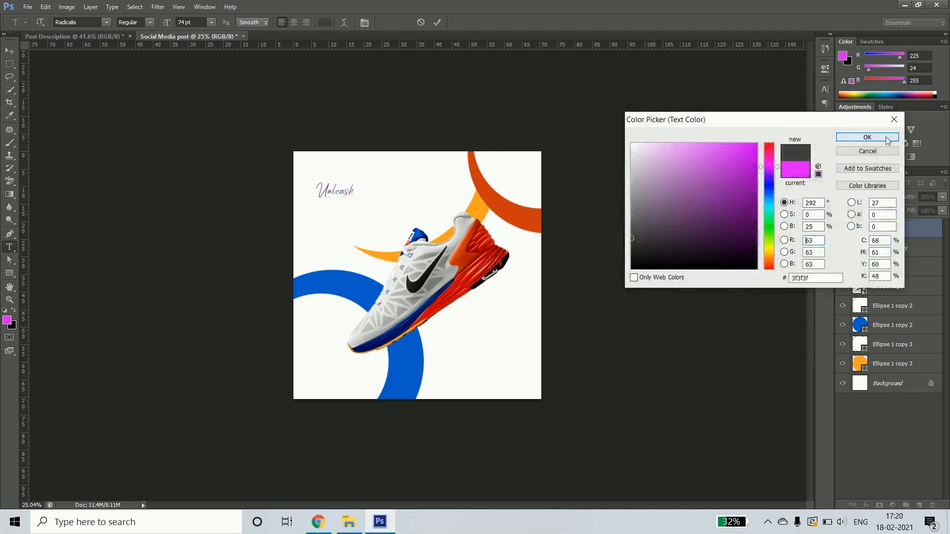
{"action": "left_click", "coordinate": [891, 137]}
{"action": "left_click", "coordinate": [401, 211]}
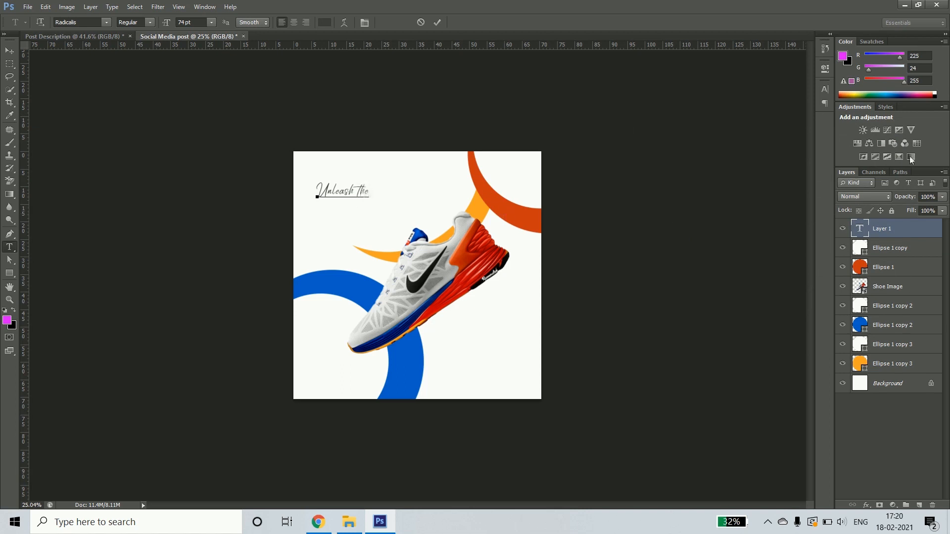
{"action": "left_click", "coordinate": [9, 51]}
{"action": "left_click", "coordinate": [367, 126]}
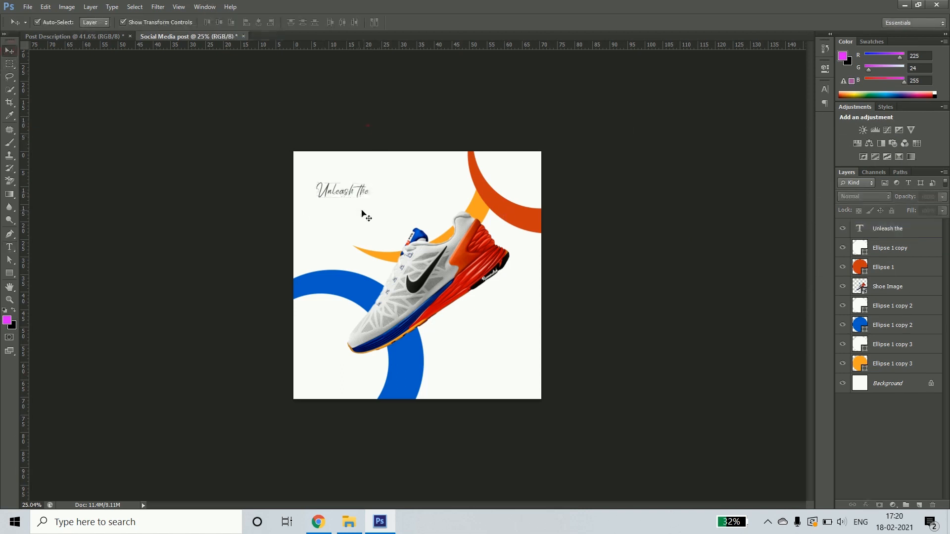
Add a separate text line reading "POWER" between "Unleash the" and the blue ring
{"action": "left_click", "coordinate": [343, 259]}
{"action": "key", "text": "t"}
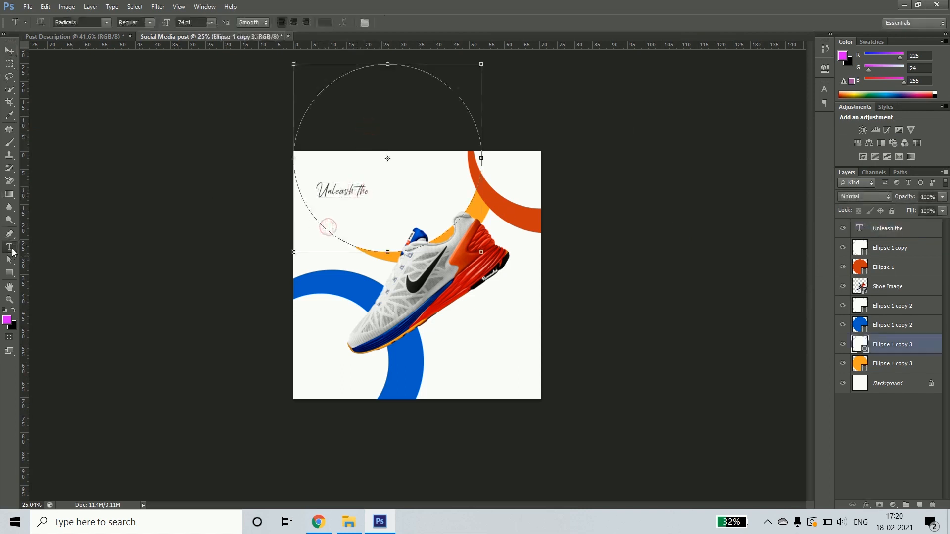
{"action": "left_click", "coordinate": [300, 248]}
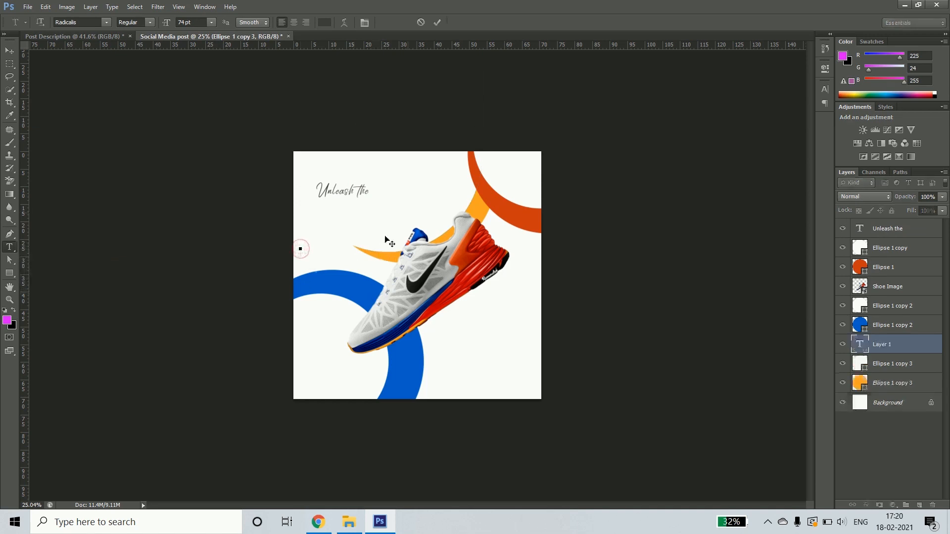
{"action": "type", "text": "ER"}
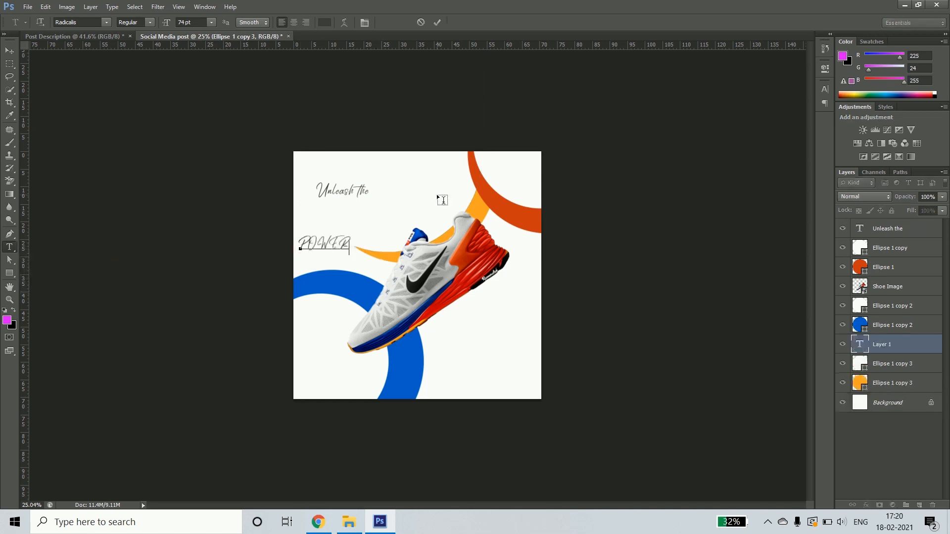
Set the "POWER" text to the Montserrat font in the Black style
{"action": "key", "text": "ctrl+a"}
{"action": "type", "text": "Mon"}
{"action": "key", "text": "Return"}
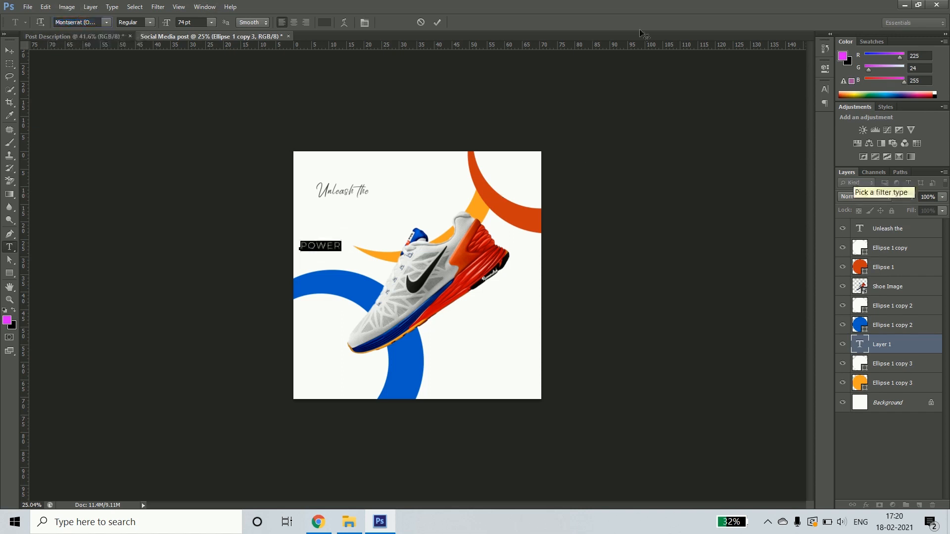
{"action": "left_click", "coordinate": [150, 22]}
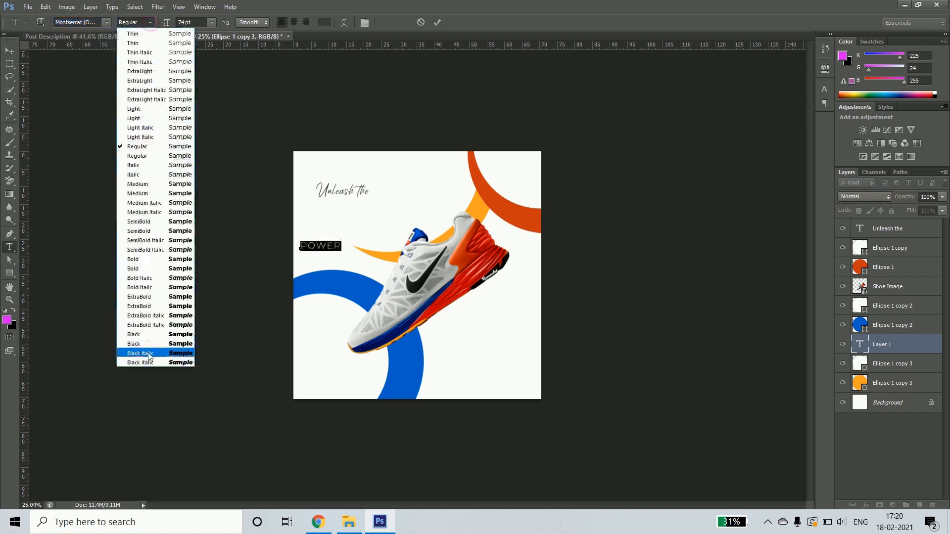
{"action": "left_click", "coordinate": [157, 329]}
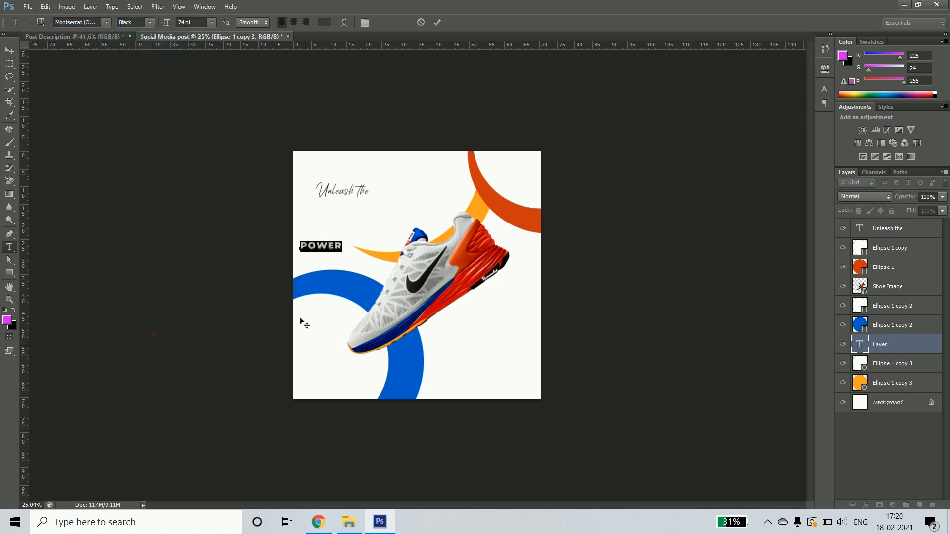
Move "POWER" directly beneath "Unleash the" and enlarge it to 164 pt
{"action": "left_click", "coordinate": [10, 51]}
{"action": "left_click_drag", "start_coordinate": [335, 248], "coordinate": [372, 211]}
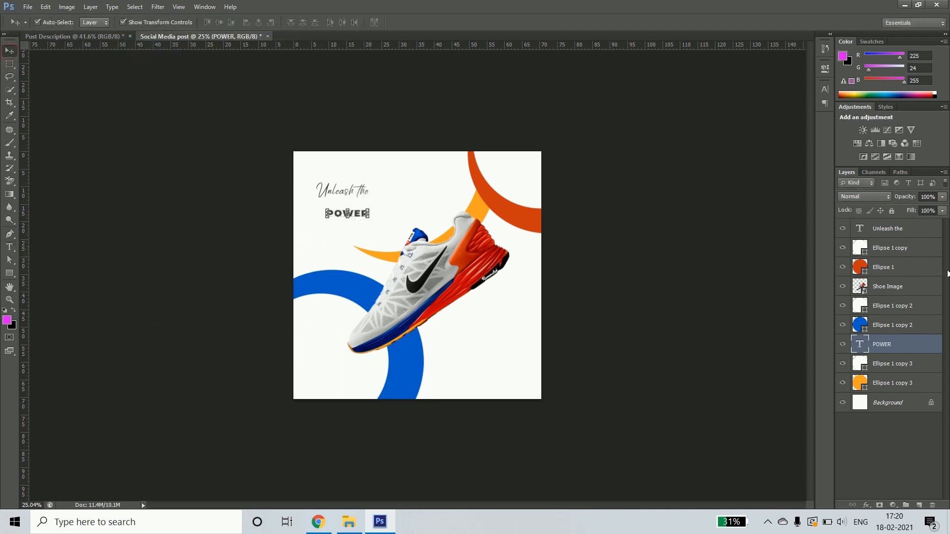
{"action": "double_click", "coordinate": [862, 346]}
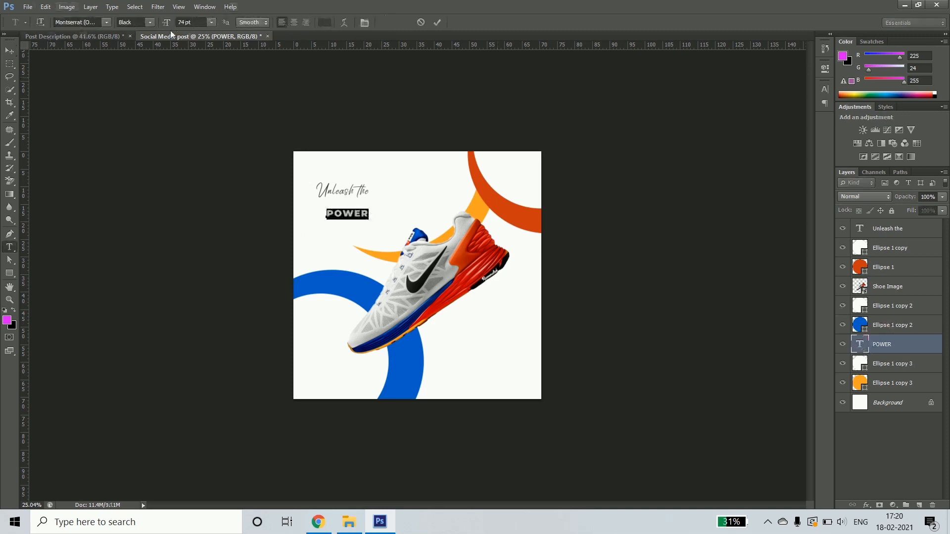
{"action": "scroll", "coordinate": [191, 21], "scroll_direction": "up", "scroll_amount": 9}
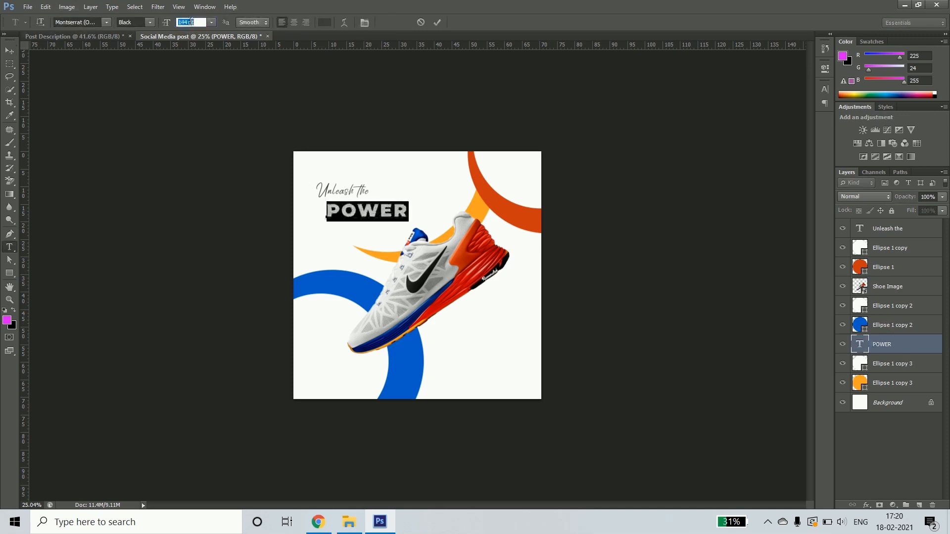
{"action": "left_click", "coordinate": [344, 213]}
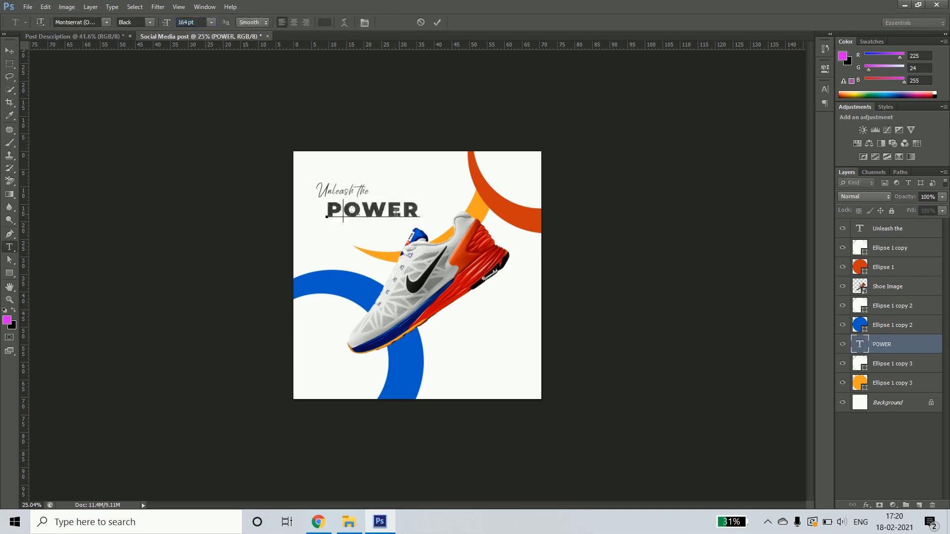
{"action": "left_click_drag", "start_coordinate": [419, 210], "coordinate": [301, 206]}
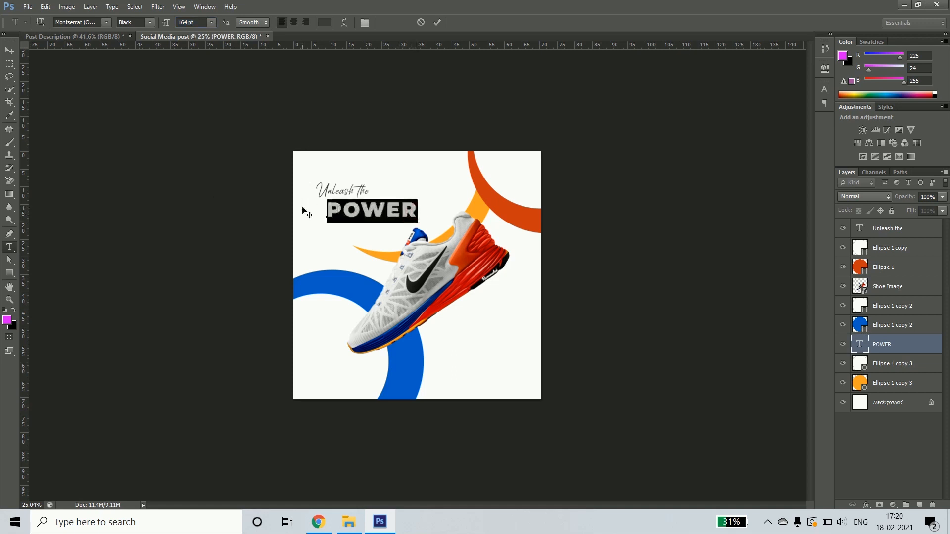
Shift the "Unleash the" and "POWER" text lines slightly up, away from the shoe
{"action": "left_click", "coordinate": [9, 51]}
{"action": "left_click_drag", "start_coordinate": [354, 191], "coordinate": [352, 187]}
{"action": "left_click", "coordinate": [405, 214], "text": "shift"}
{"action": "left_click_drag", "start_coordinate": [400, 213], "coordinate": [400, 205]}
{"action": "left_click", "coordinate": [605, 341]}
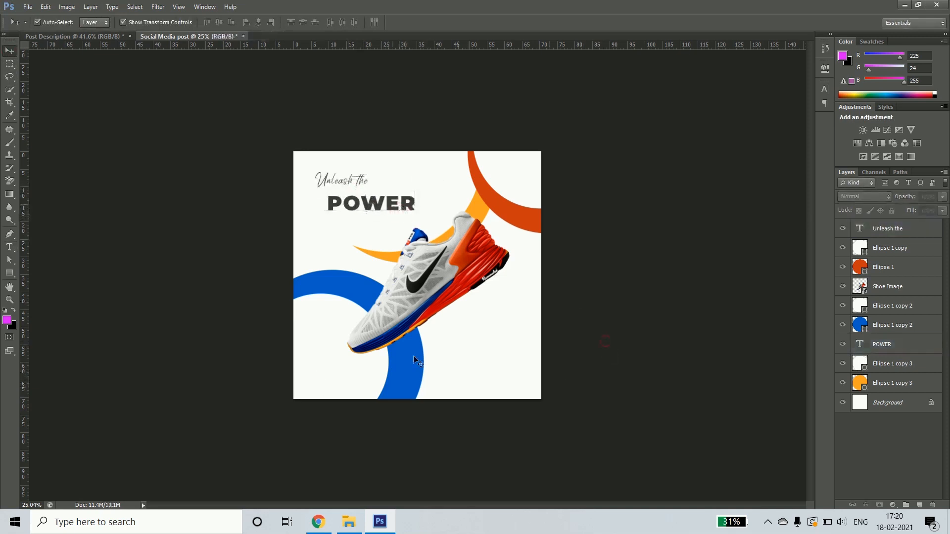
Draw a wide rounded rectangle as a button shape in the canvas's lower-left corner, below the shoe's toe
{"action": "right_click", "coordinate": [10, 273]}
{"action": "left_click", "coordinate": [46, 282]}
{"action": "left_click_drag", "start_coordinate": [311, 360], "coordinate": [378, 435]}
{"action": "key", "text": "z"}
{"action": "left_click_drag", "start_coordinate": [408, 360], "coordinate": [359, 382]}
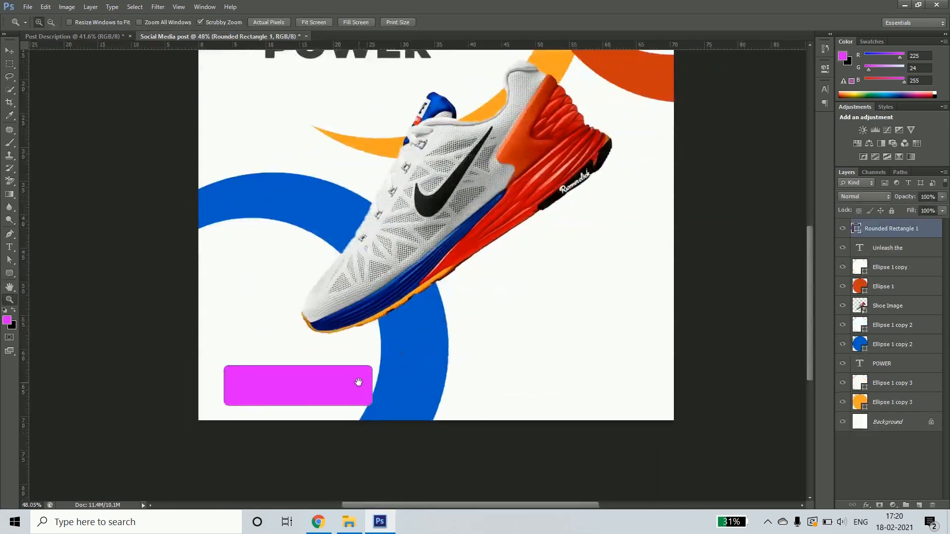
Recolor the rounded rectangle with orange-red sampled from the upper-right ring and scale it to about 83%
{"action": "key", "text": "v"}
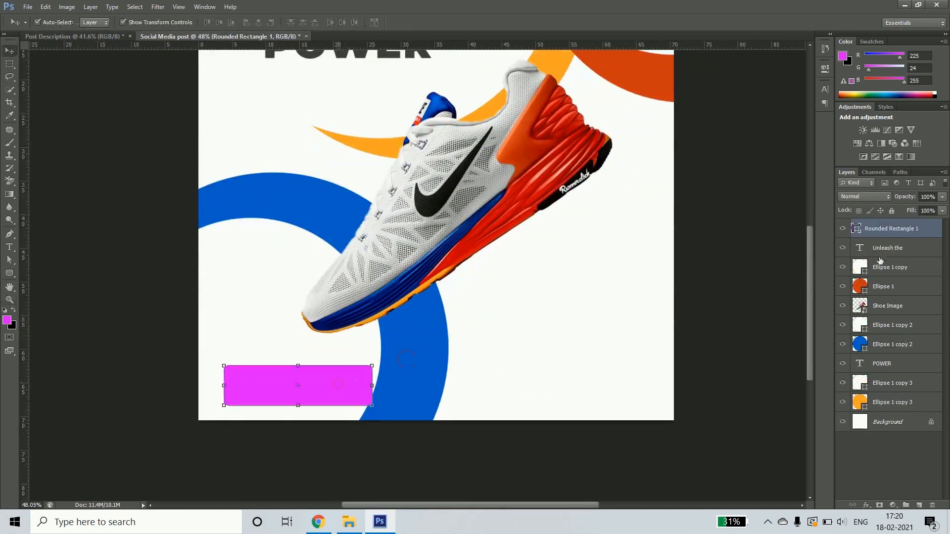
{"action": "double_click", "coordinate": [856, 228]}
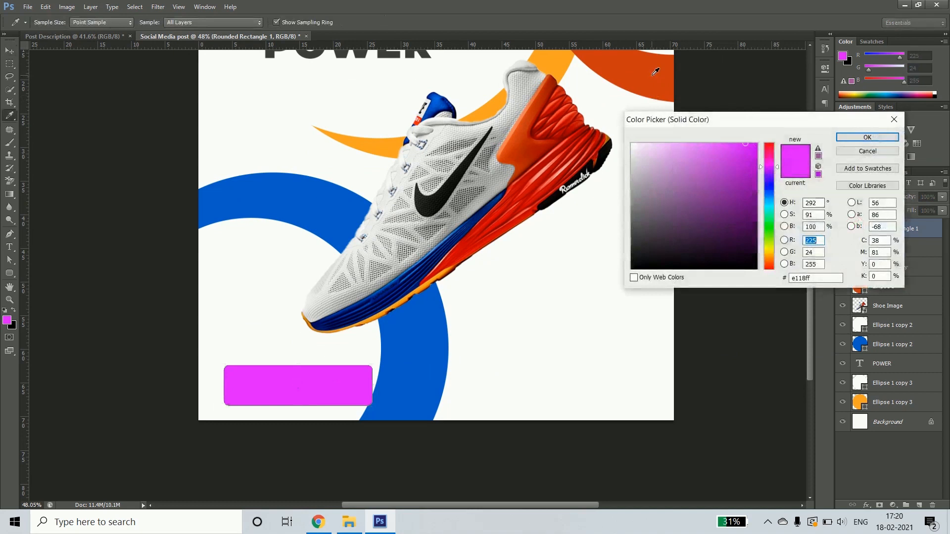
{"action": "left_click", "coordinate": [656, 74]}
{"action": "left_click", "coordinate": [871, 140]}
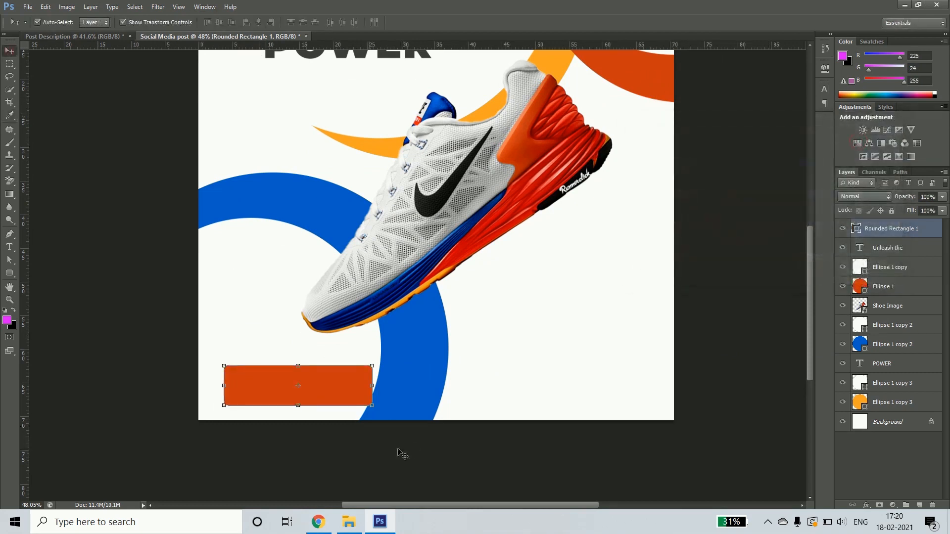
{"action": "left_click_drag", "start_coordinate": [375, 406], "coordinate": [347, 399]}
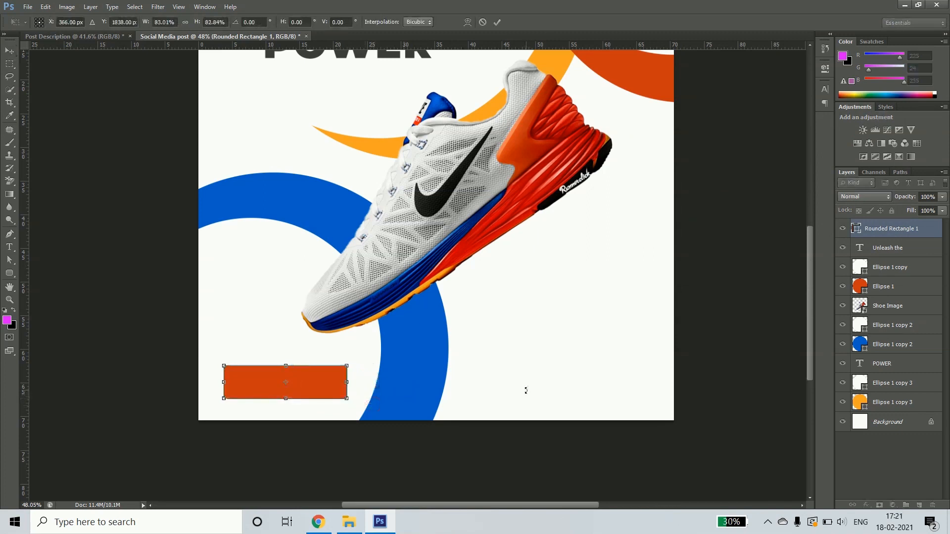
{"action": "key", "text": "Return"}
Add the text "ORDER NOW" in the blank area below the shoe's heel
{"action": "scroll", "coordinate": [518, 377], "scroll_direction": "up", "scroll_amount": 3}
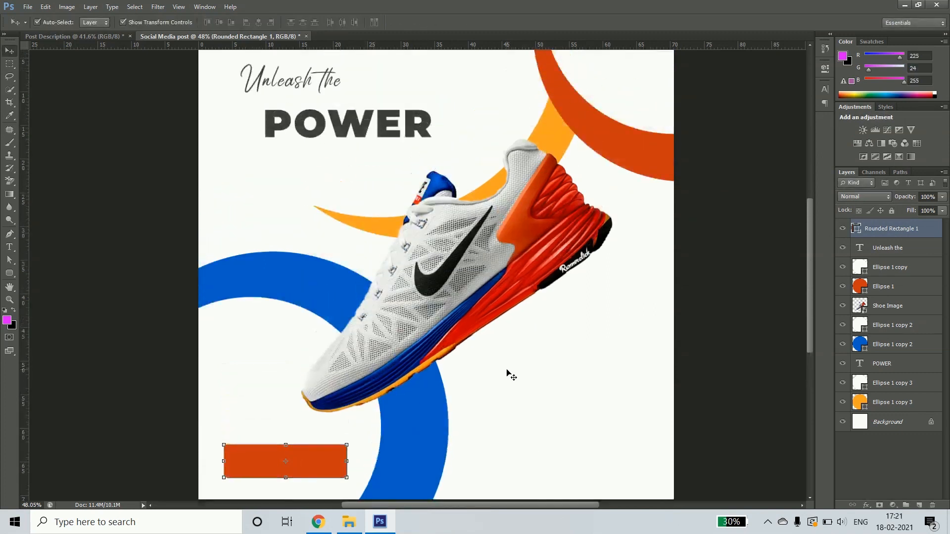
{"action": "key", "text": "t"}
{"action": "left_click", "coordinate": [528, 413]}
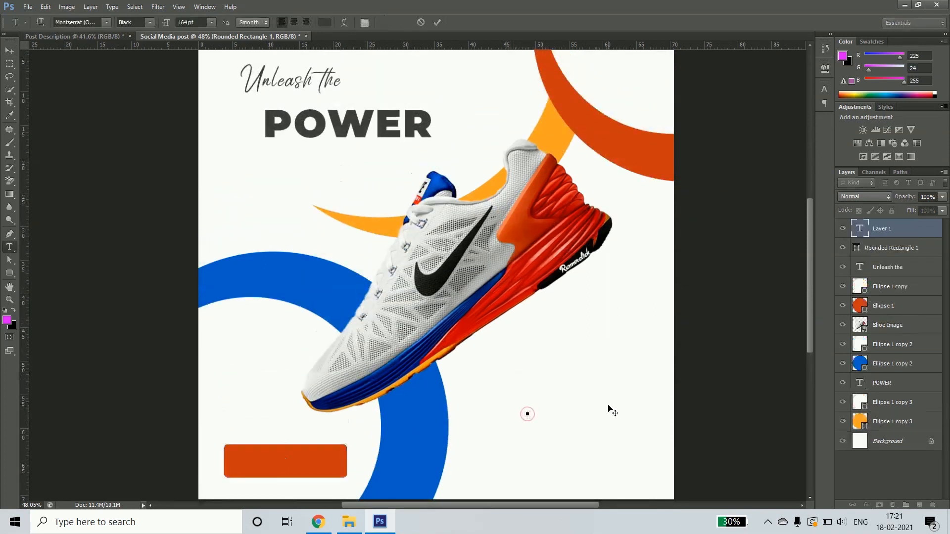
{"action": "type", "text": "ORDER NOW"}
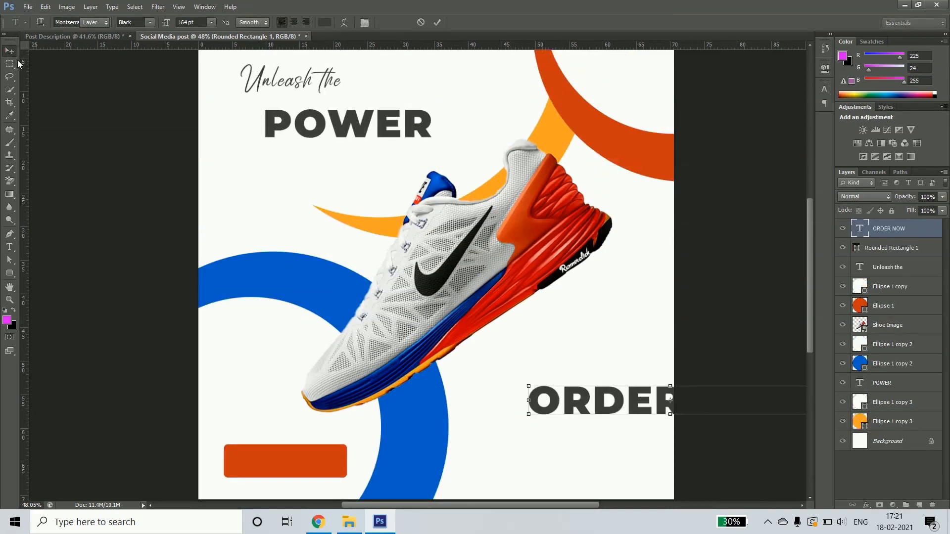
Move "ORDER NOW" onto the orange-red button and shrink it to about 51 pt so it fits inside
{"action": "left_click", "coordinate": [10, 51]}
{"action": "left_click_drag", "start_coordinate": [596, 406], "coordinate": [236, 463]}
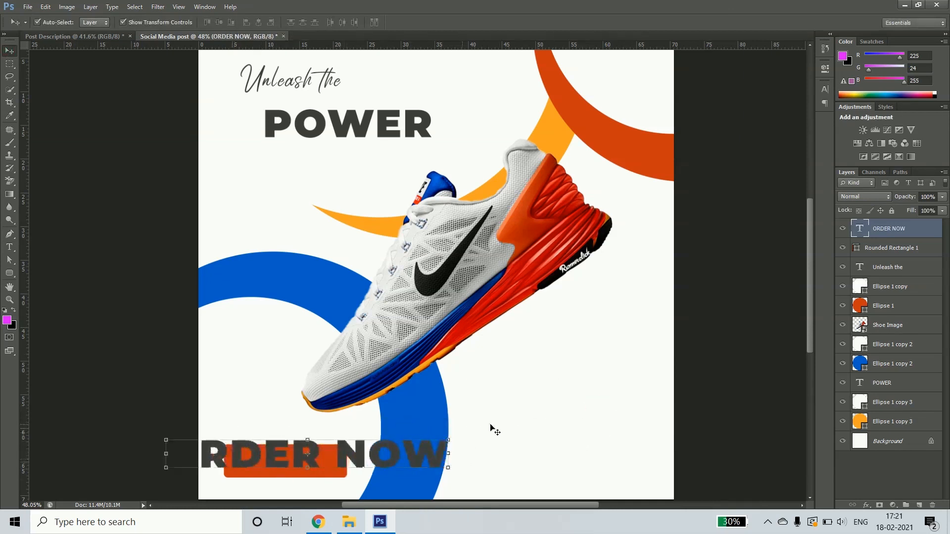
{"action": "left_click_drag", "start_coordinate": [448, 440], "coordinate": [328, 456]}
{"action": "key", "text": "Return"}
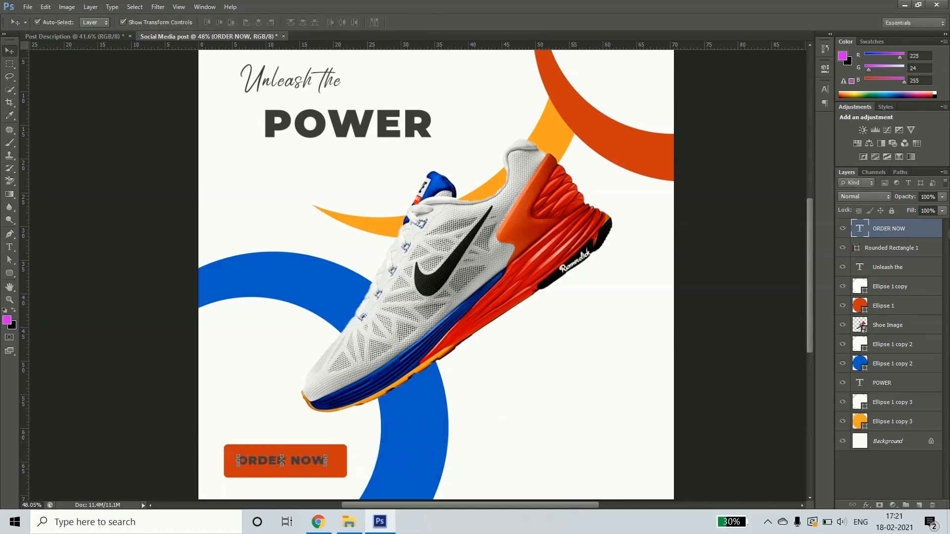
Recolor the "ORDER NOW" text white and change its Montserrat weight to Bold
{"action": "double_click", "coordinate": [859, 234]}
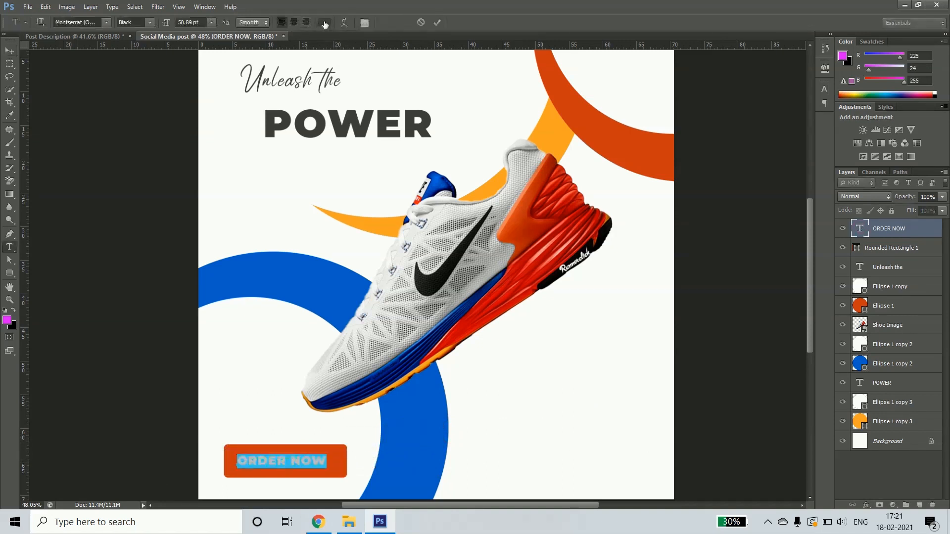
{"action": "left_click", "coordinate": [324, 24]}
{"action": "left_click_drag", "start_coordinate": [673, 222], "coordinate": [631, 142]}
{"action": "left_click", "coordinate": [857, 138]}
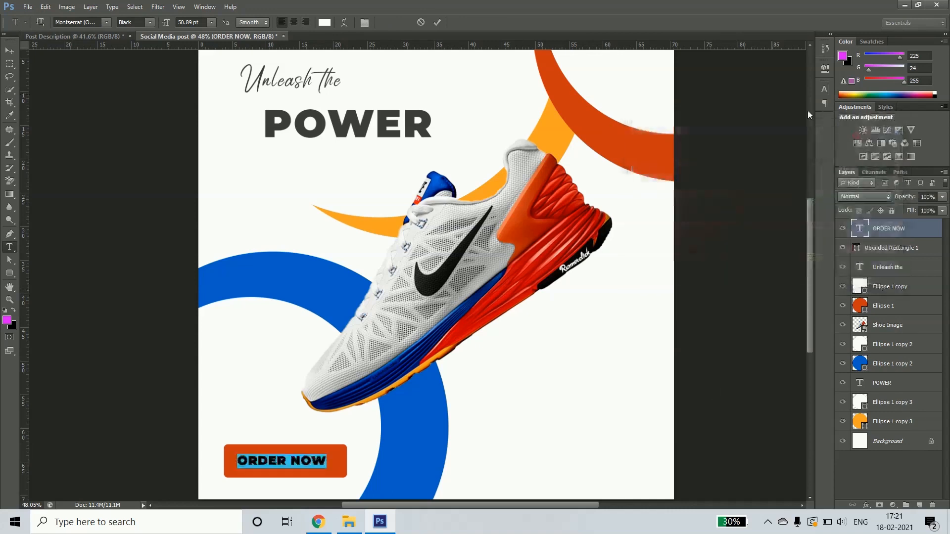
{"action": "left_click", "coordinate": [149, 22]}
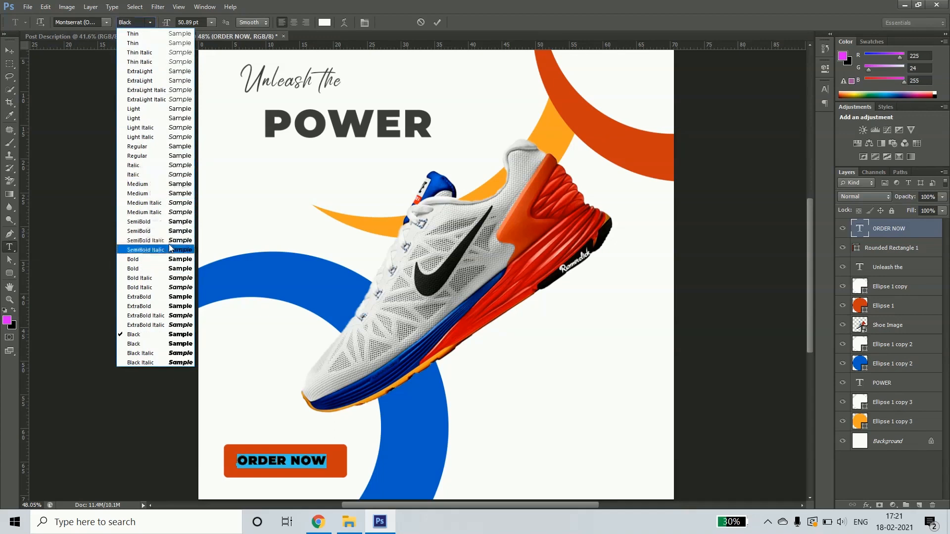
{"action": "left_click", "coordinate": [159, 262]}
{"action": "left_click", "coordinate": [10, 51]}
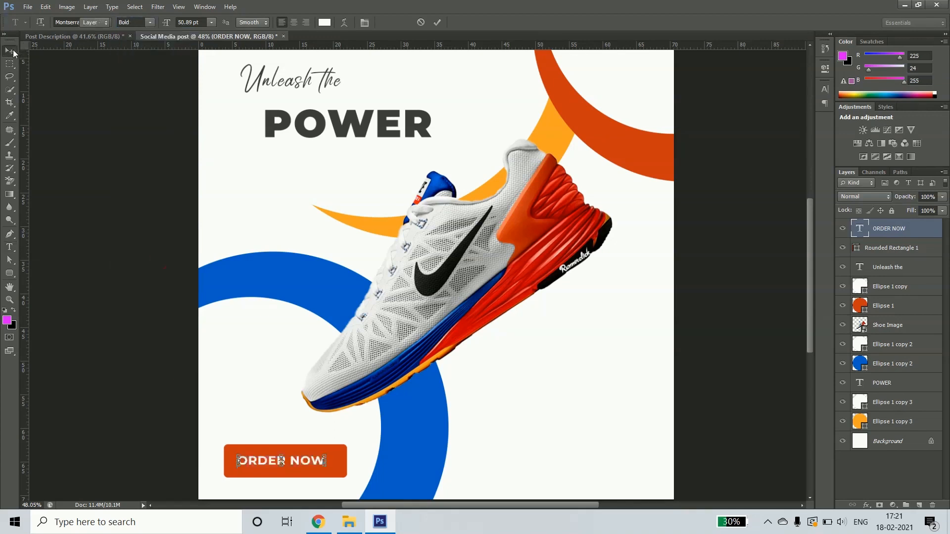
Select "ORDER NOW" together with the orange-red button and align their horizontal and vertical centers
{"action": "scroll", "coordinate": [346, 472], "scroll_direction": "up", "scroll_amount": 3}
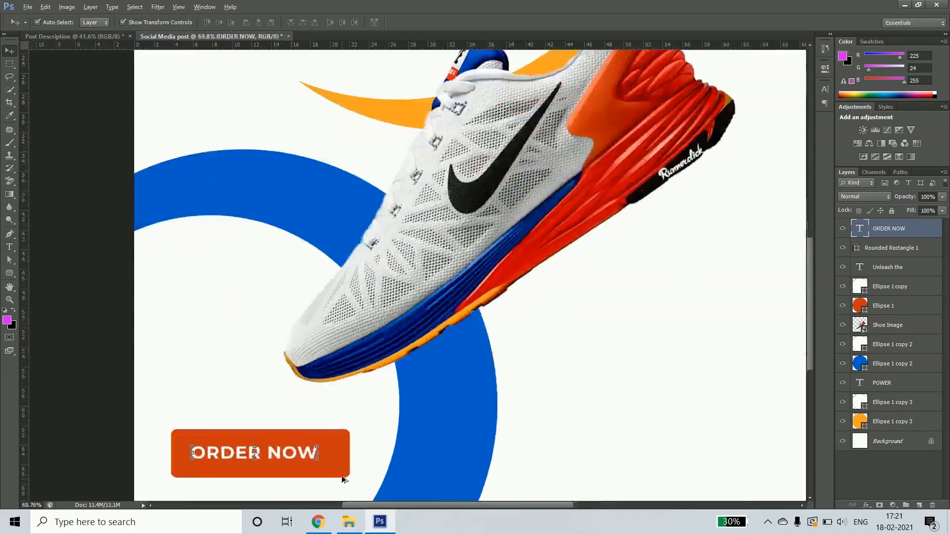
{"action": "left_click_drag", "start_coordinate": [350, 440], "coordinate": [388, 329]}
{"action": "left_click", "coordinate": [386, 353], "text": "shift"}
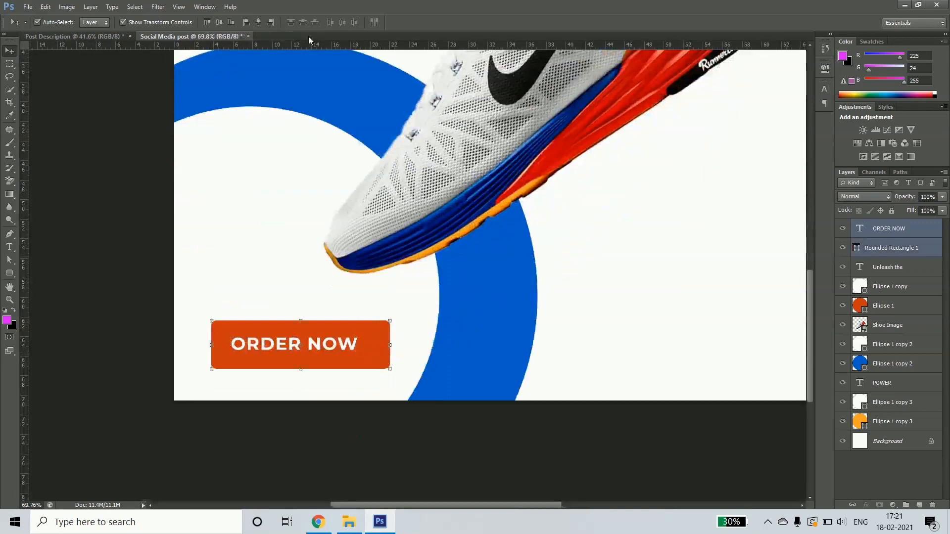
{"action": "left_click", "coordinate": [258, 22]}
{"action": "left_click", "coordinate": [220, 23]}
Reposition the button with its label in the canvas's lower-left corner and scale both down slightly
{"action": "left_click_drag", "start_coordinate": [337, 346], "coordinate": [346, 330]}
{"action": "left_click_drag", "start_coordinate": [391, 305], "coordinate": [346, 330]}
{"action": "key", "text": "Return"}
{"action": "scroll", "coordinate": [568, 339], "scroll_direction": "down", "scroll_amount": 5}
{"action": "left_click", "coordinate": [602, 344]}
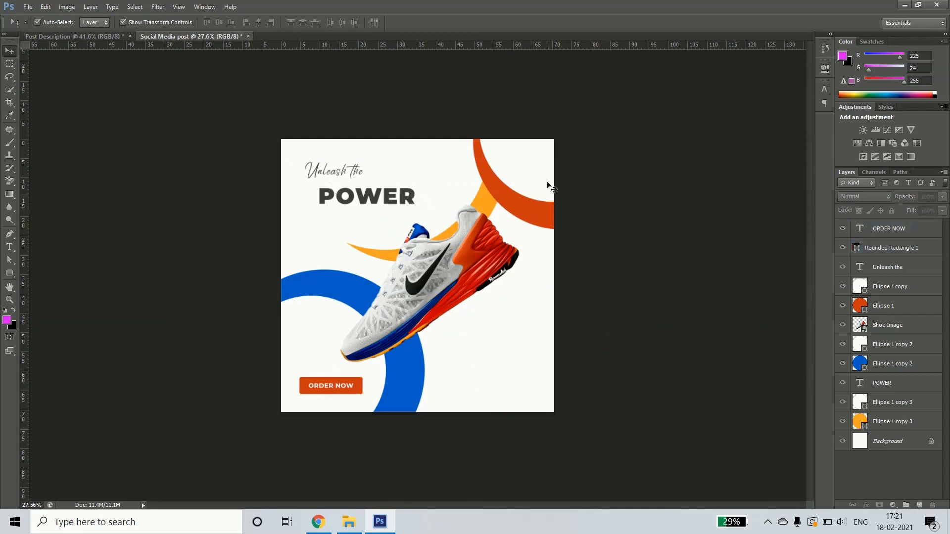
Rasterize the Shoe Image layer and duplicate it
{"action": "left_click", "coordinate": [459, 303]}
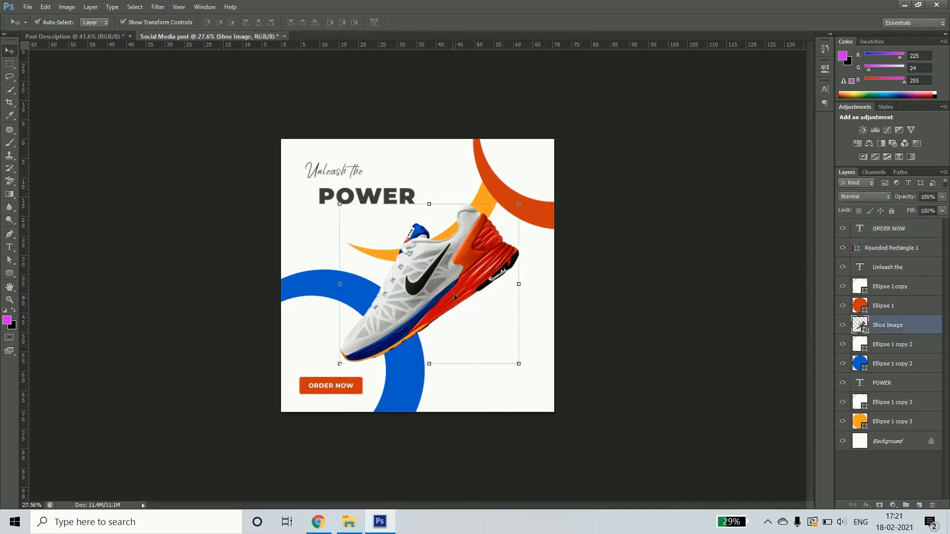
{"action": "right_click", "coordinate": [906, 325]}
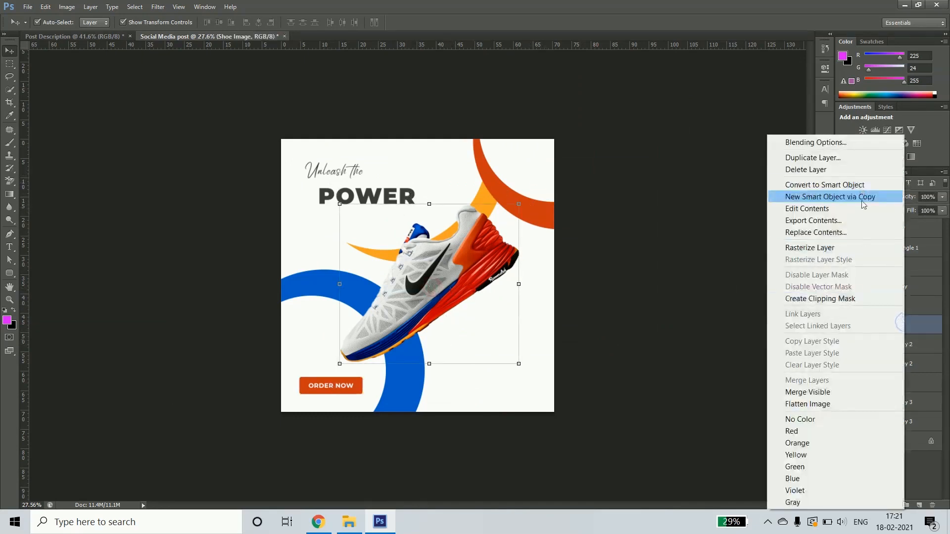
{"action": "left_click", "coordinate": [857, 246]}
{"action": "right_click", "coordinate": [898, 324]}
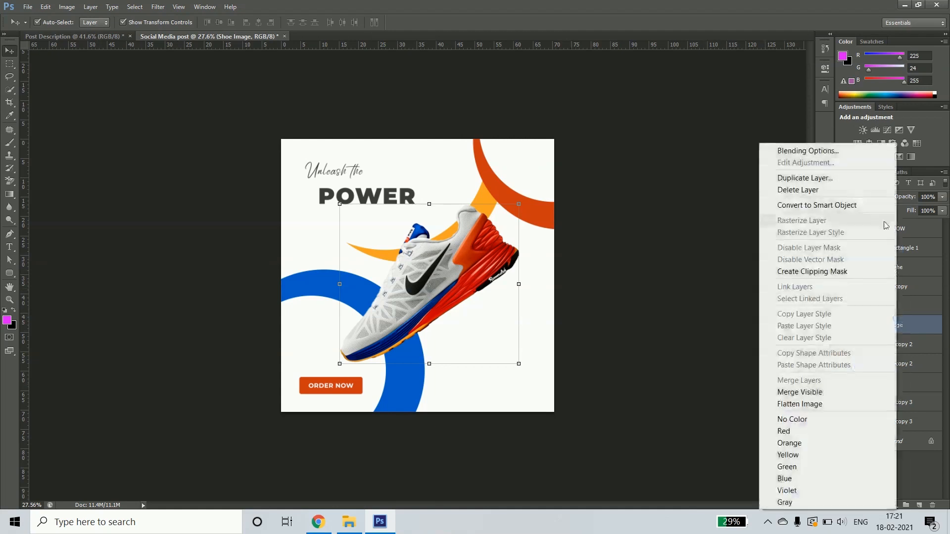
{"action": "left_click", "coordinate": [792, 178]}
{"action": "left_click", "coordinate": [557, 164]}
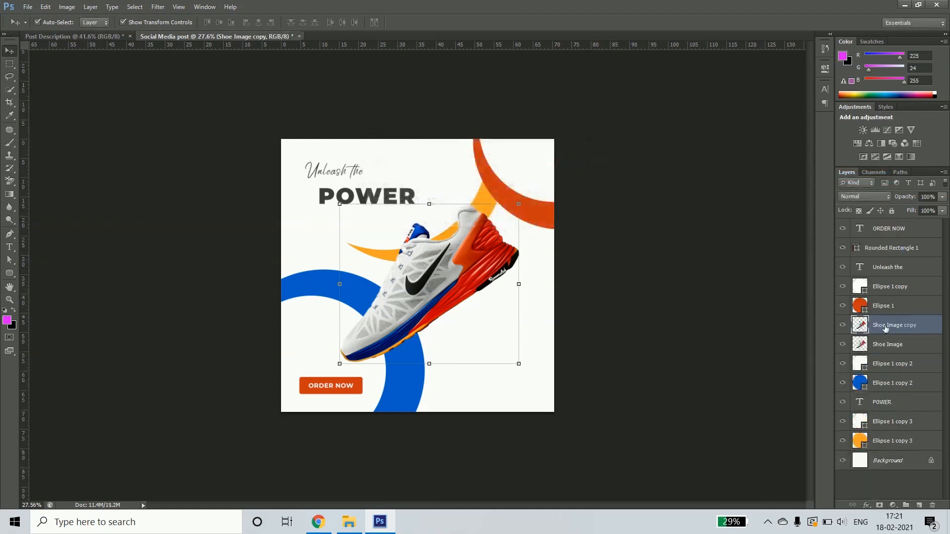
Turn the duplicated shoe solid black using Hue/Saturation with Lightness at -100
{"action": "key", "text": "ctrl+u"}
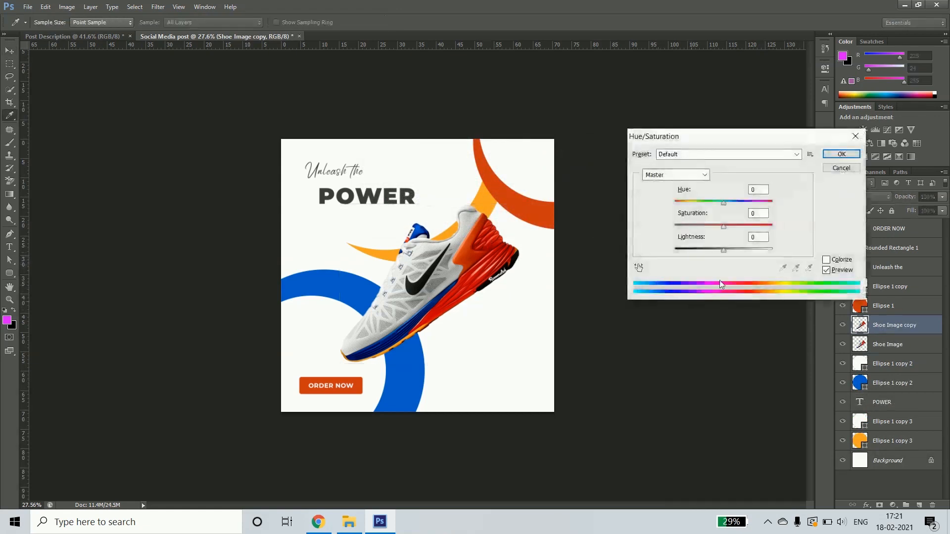
{"action": "left_click_drag", "start_coordinate": [722, 254], "coordinate": [564, 239]}
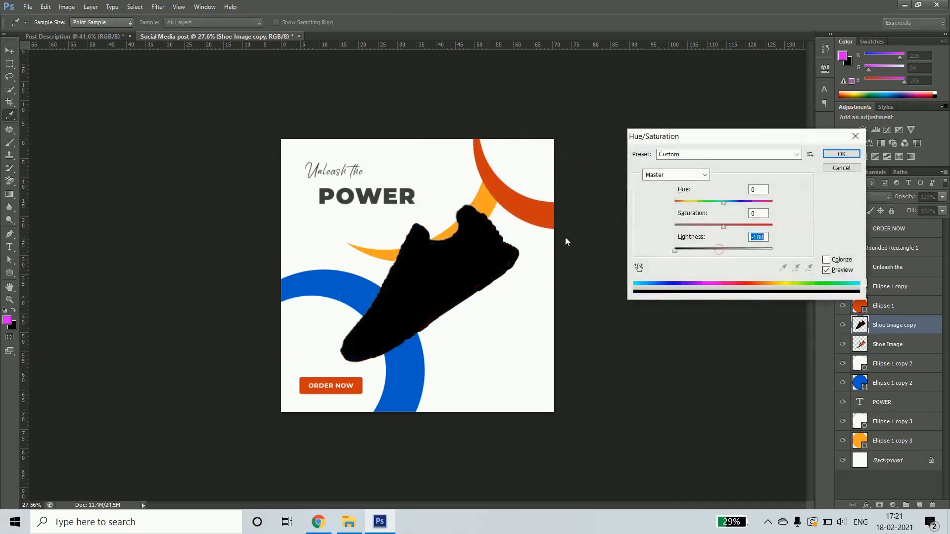
{"action": "left_click", "coordinate": [839, 154]}
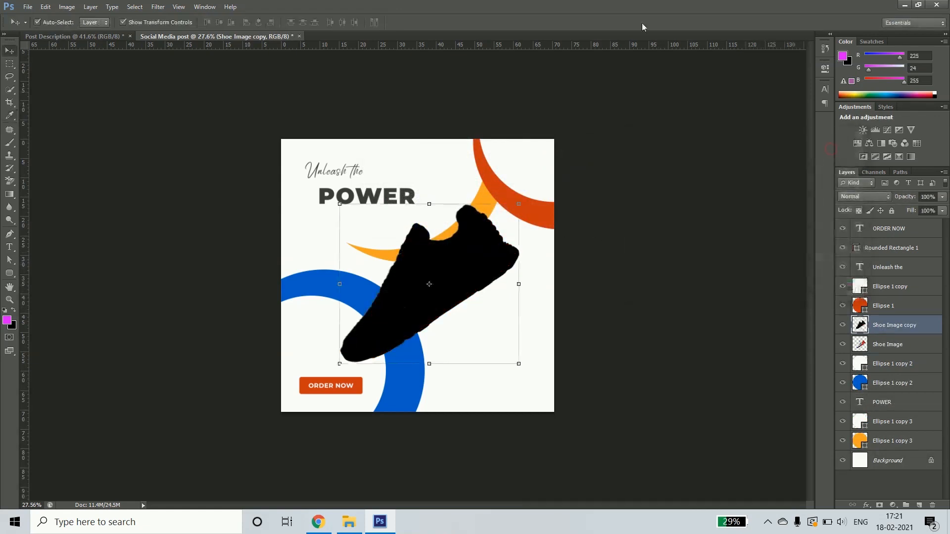
Soften the black shoe silhouette with a Gaussian Blur of about 6.6 pixels
{"action": "left_click", "coordinate": [158, 7]}
{"action": "mouse_move", "coordinate": [198, 132]}
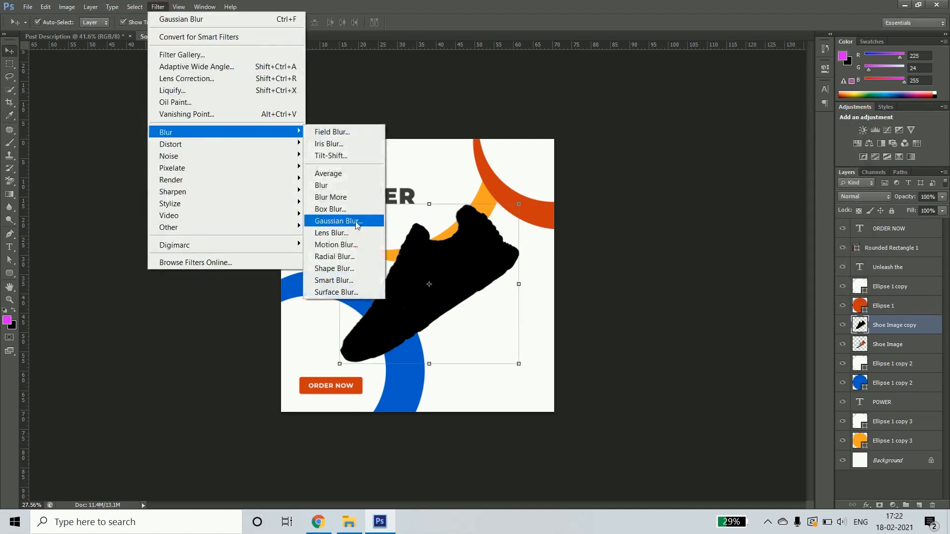
{"action": "left_click", "coordinate": [374, 224]}
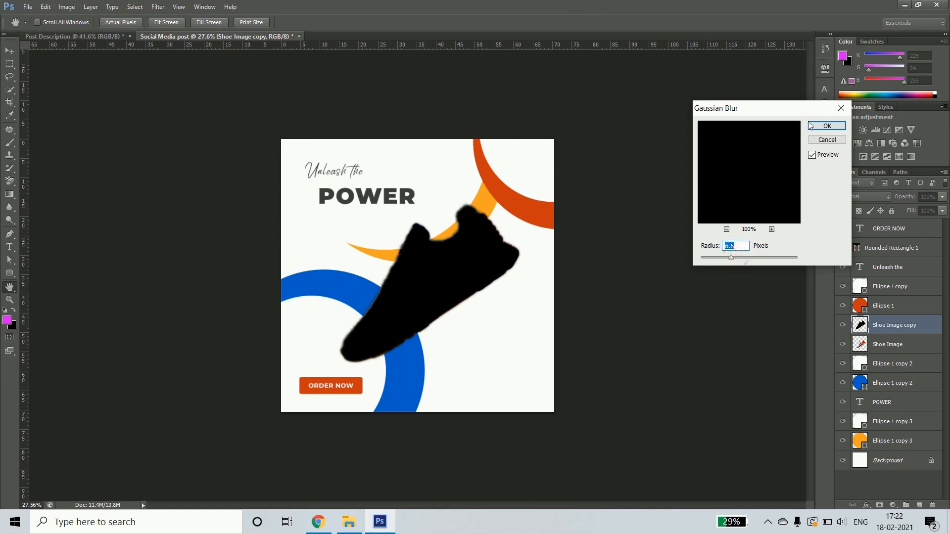
{"action": "left_click", "coordinate": [827, 126]}
Distort the black silhouette into a flattened cast shadow that stretches from the shoe's toe to beneath its raised heel
{"action": "left_click_drag", "start_coordinate": [521, 284], "coordinate": [535, 337]}
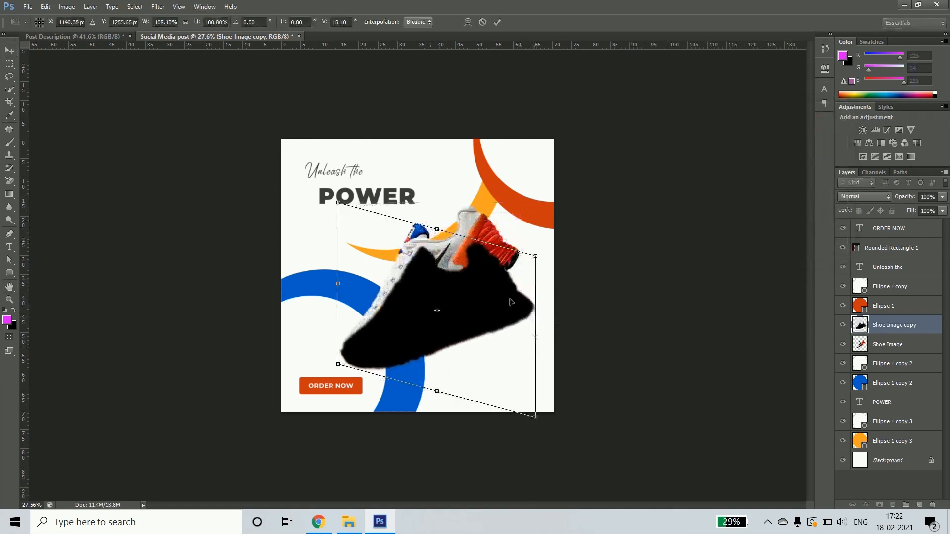
{"action": "left_click_drag", "start_coordinate": [339, 204], "coordinate": [364, 250]}
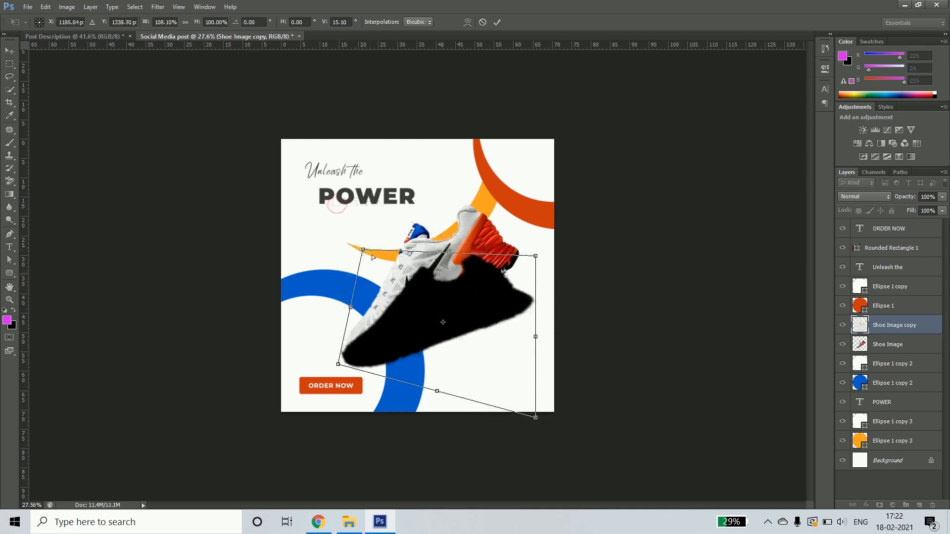
{"action": "left_click_drag", "start_coordinate": [536, 338], "coordinate": [535, 375]}
{"action": "left_click_drag", "start_coordinate": [363, 250], "coordinate": [415, 263]}
{"action": "left_click_drag", "start_coordinate": [393, 350], "coordinate": [384, 341]}
{"action": "left_click_drag", "start_coordinate": [544, 471], "coordinate": [525, 480]}
{"action": "left_click_drag", "start_coordinate": [437, 317], "coordinate": [441, 332]}
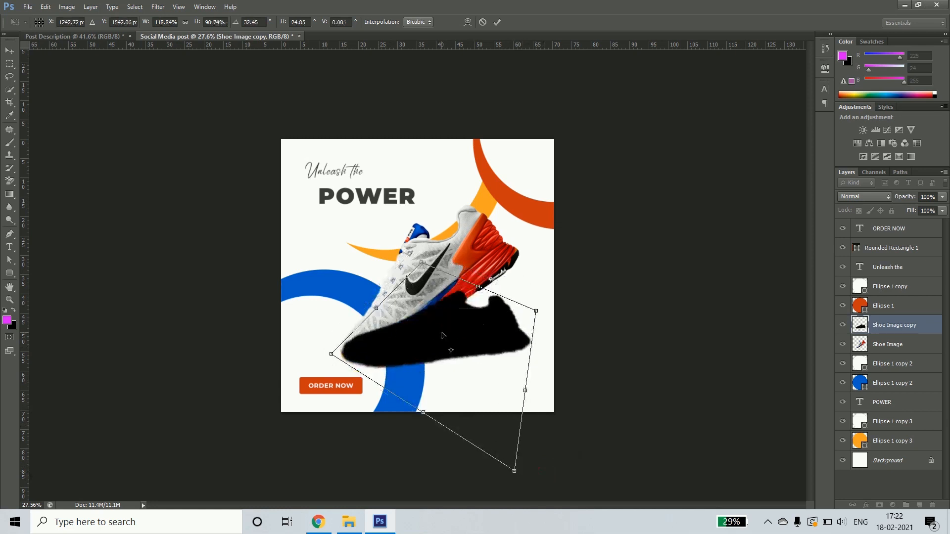
{"action": "left_click_drag", "start_coordinate": [531, 310], "coordinate": [543, 305]}
{"action": "key", "text": "Return"}
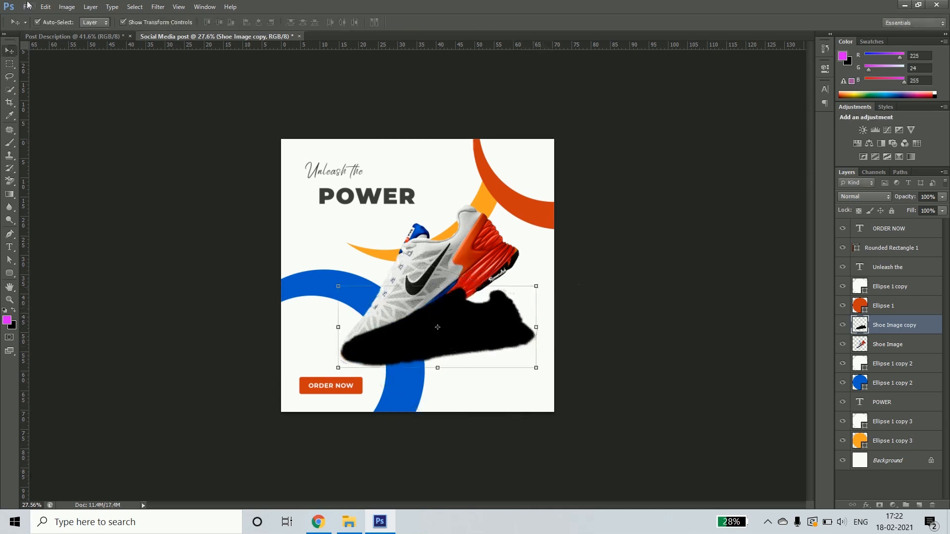
Apply a Motion Blur at an 18° angle with a reduced distance to the black shadow
{"action": "left_click", "coordinate": [156, 8]}
{"action": "mouse_move", "coordinate": [188, 132]}
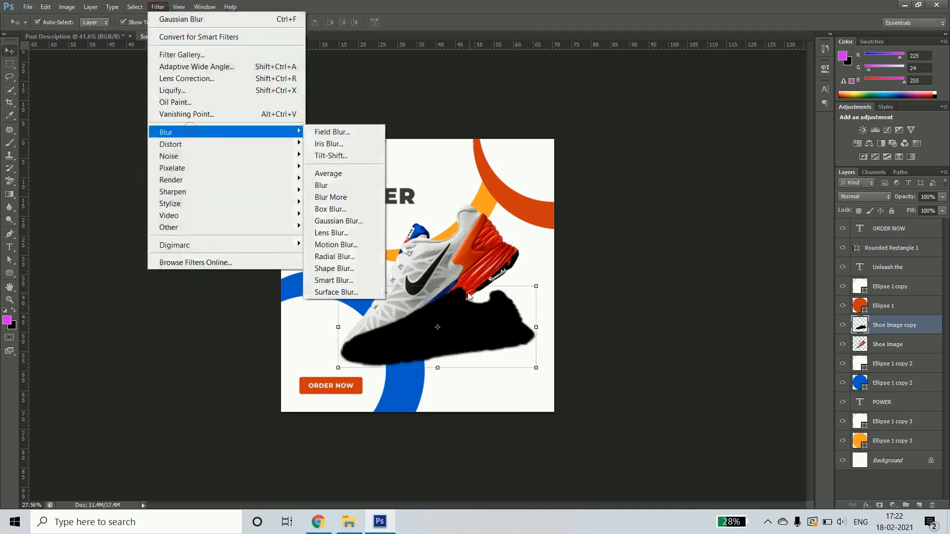
{"action": "left_click", "coordinate": [342, 244]}
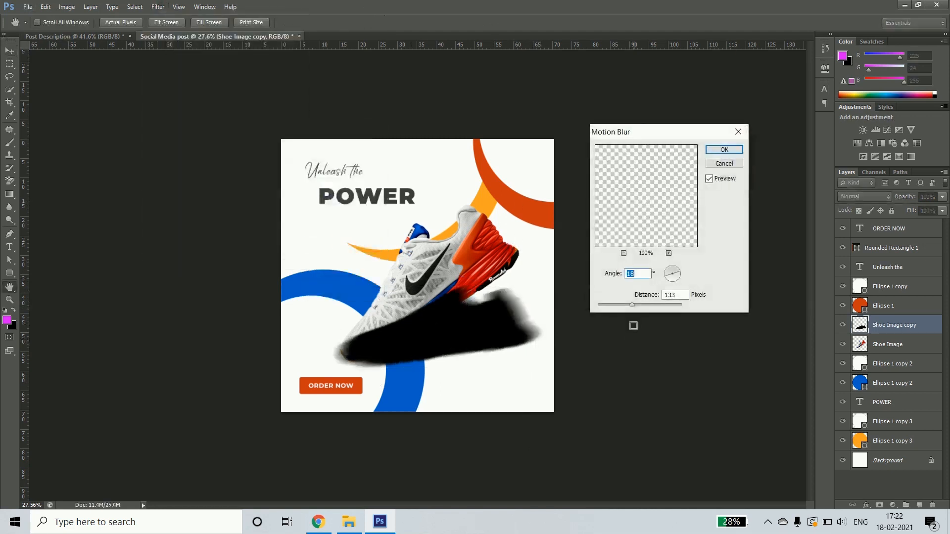
{"action": "left_click", "coordinate": [615, 304]}
{"action": "left_click_drag", "start_coordinate": [607, 305], "coordinate": [613, 305]}
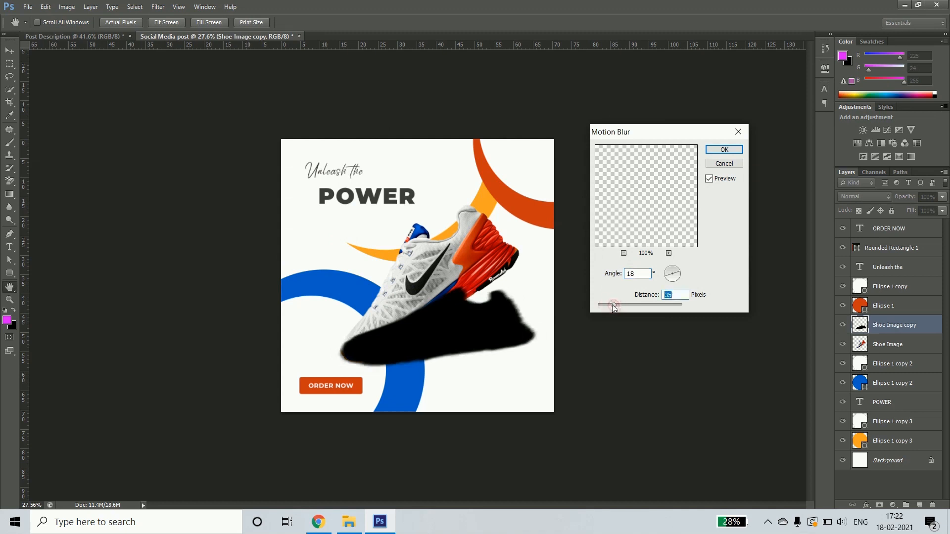
{"action": "left_click", "coordinate": [713, 149]}
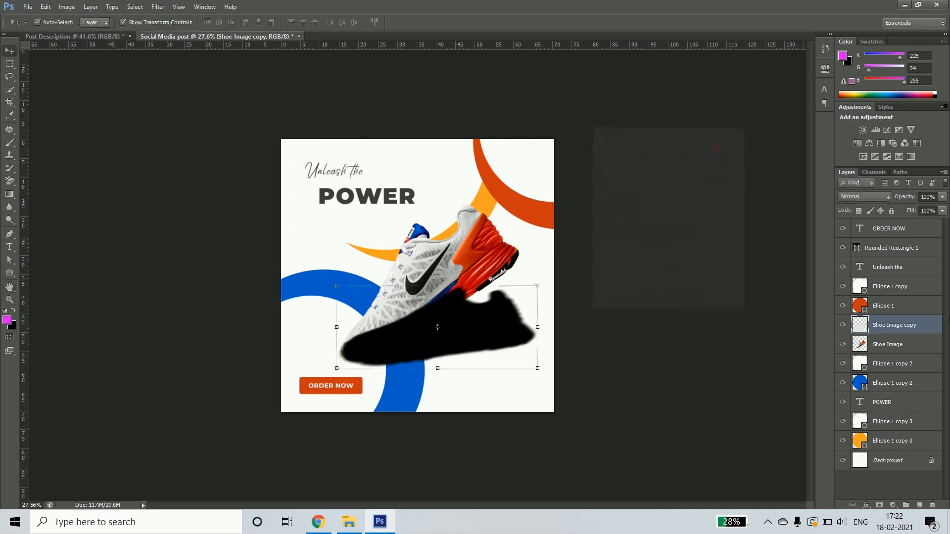
Add a layer mask to the shadow and fade it with a black-to-white gradient from the heel end toward the toe
{"action": "left_click", "coordinate": [880, 506]}
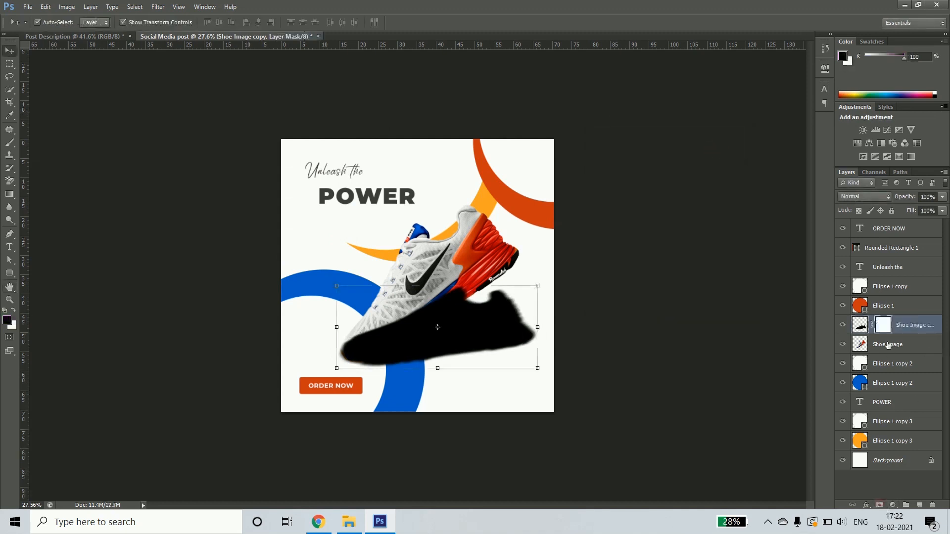
{"action": "left_click", "coordinate": [9, 194]}
{"action": "left_click_drag", "start_coordinate": [512, 308], "coordinate": [351, 352]}
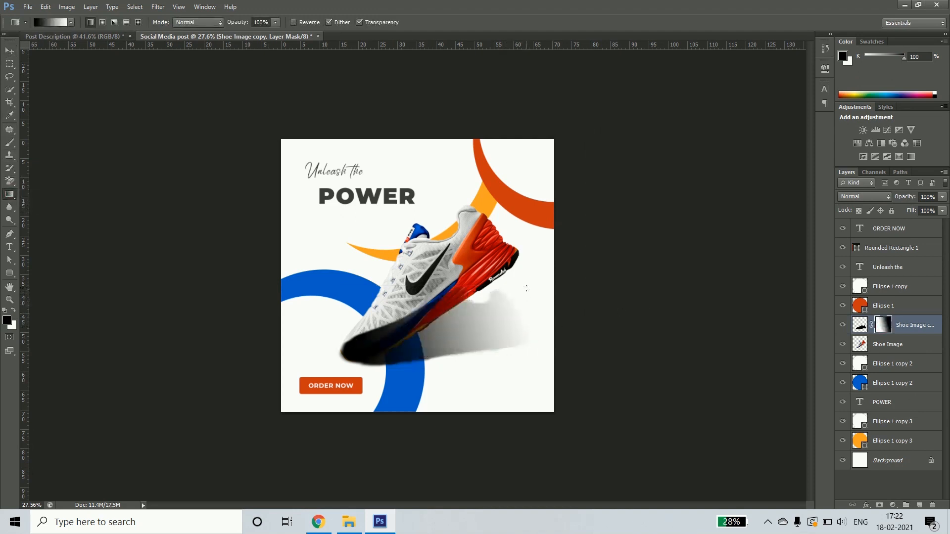
{"action": "left_click_drag", "start_coordinate": [523, 297], "coordinate": [351, 358]}
Place the shadow layer beneath the Shoe Image layer and shift it slightly so it sits under the sole
{"action": "left_click", "coordinate": [9, 51]}
{"action": "left_click_drag", "start_coordinate": [929, 331], "coordinate": [918, 353]}
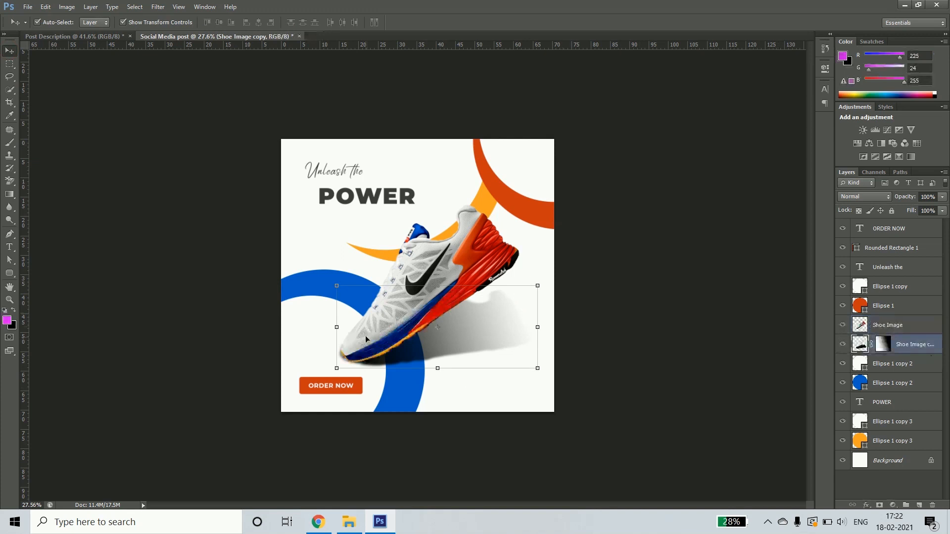
{"action": "left_click_drag", "start_coordinate": [437, 351], "coordinate": [441, 353]}
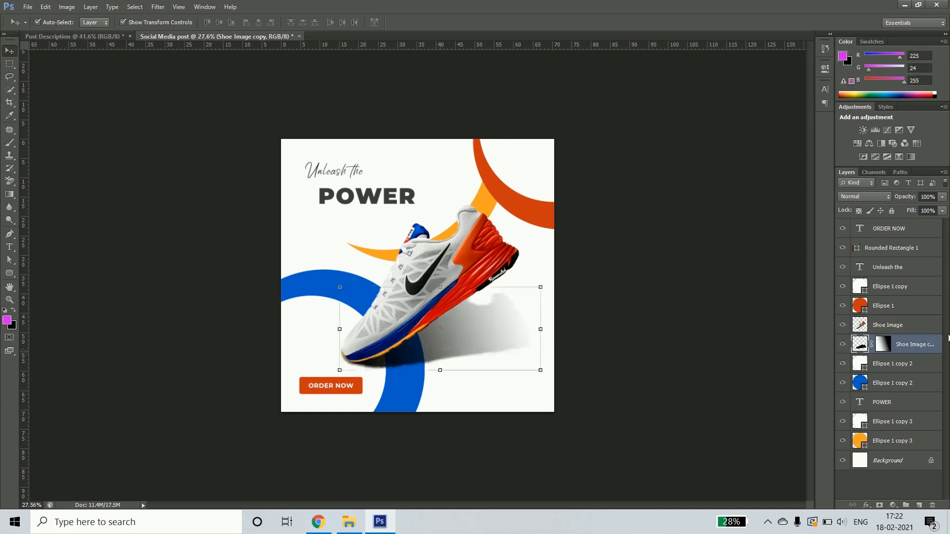
Soften the masked shadow's edges further with a stronger Gaussian Blur
{"action": "left_click", "coordinate": [158, 7]}
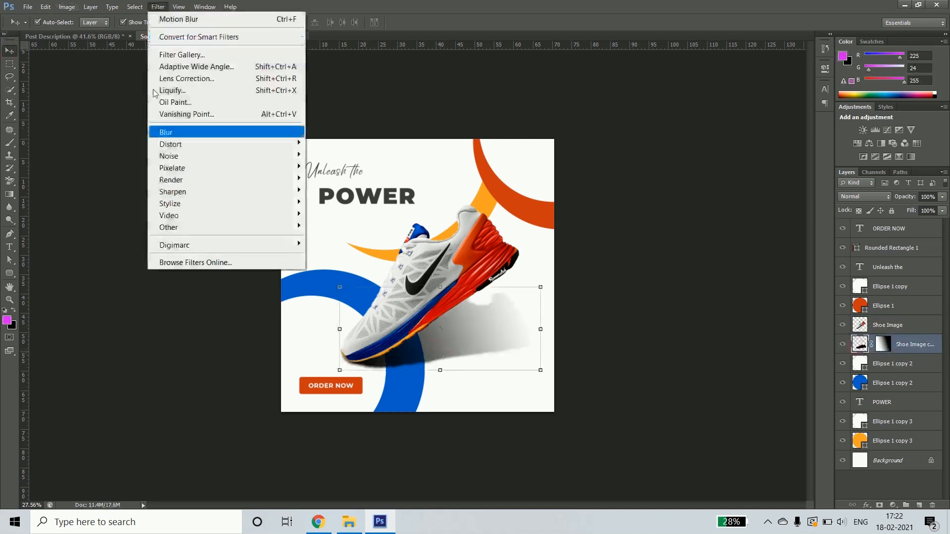
{"action": "left_click", "coordinate": [175, 132]}
{"action": "left_click", "coordinate": [366, 222]}
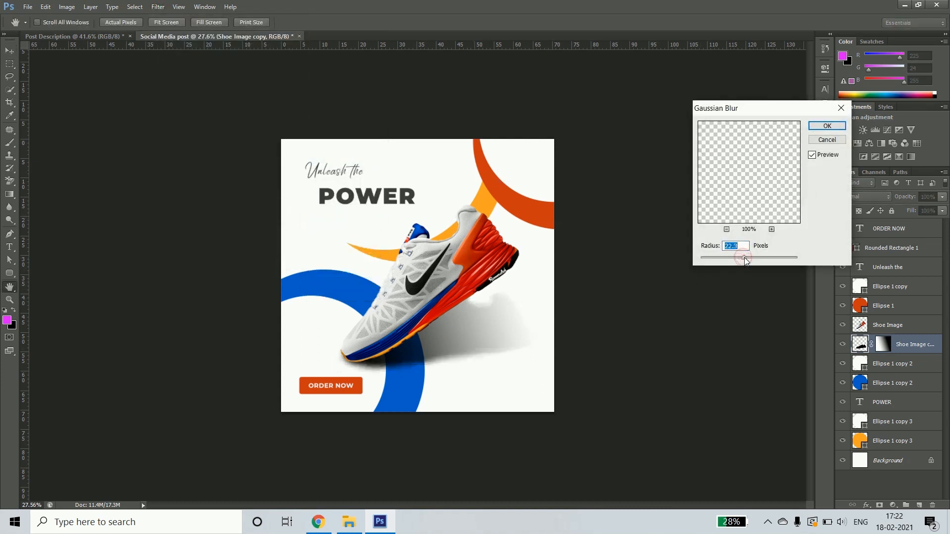
{"action": "left_click_drag", "start_coordinate": [747, 258], "coordinate": [749, 259]}
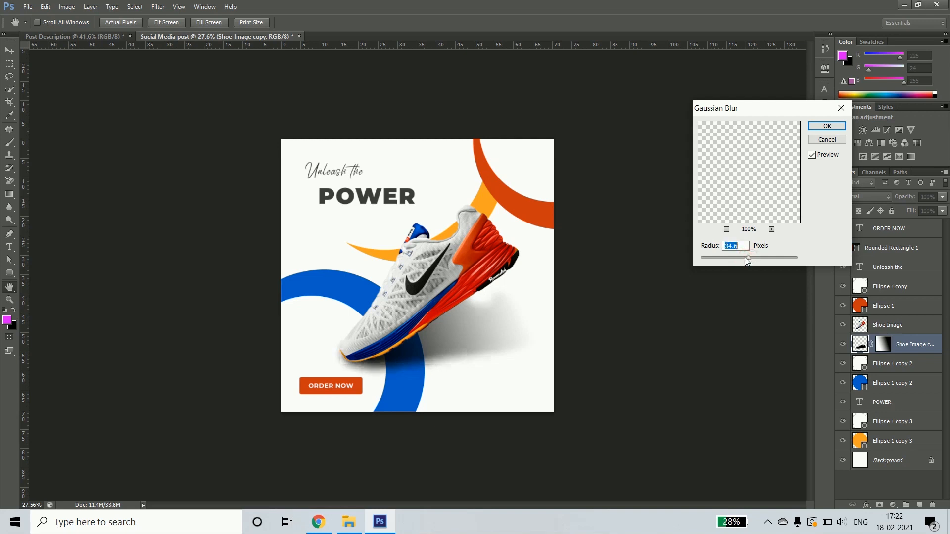
{"action": "left_click_drag", "start_coordinate": [748, 257], "coordinate": [742, 258]}
{"action": "left_click", "coordinate": [827, 125]}
Fine-tune the blurred shadow's position beneath the shoe's sole and deselect it
{"action": "key", "text": "v"}
{"action": "mouse_move", "coordinate": [461, 320]}
{"action": "left_mouse_down"}
{"action": "mouse_move", "coordinate": [461, 334]}
{"action": "mouse_move", "coordinate": [470, 327]}
{"action": "left_mouse_up"}
{"action": "key", "text": "shift+Left"}
{"action": "key", "text": "shift+Up"}
{"action": "left_click", "coordinate": [602, 302]}
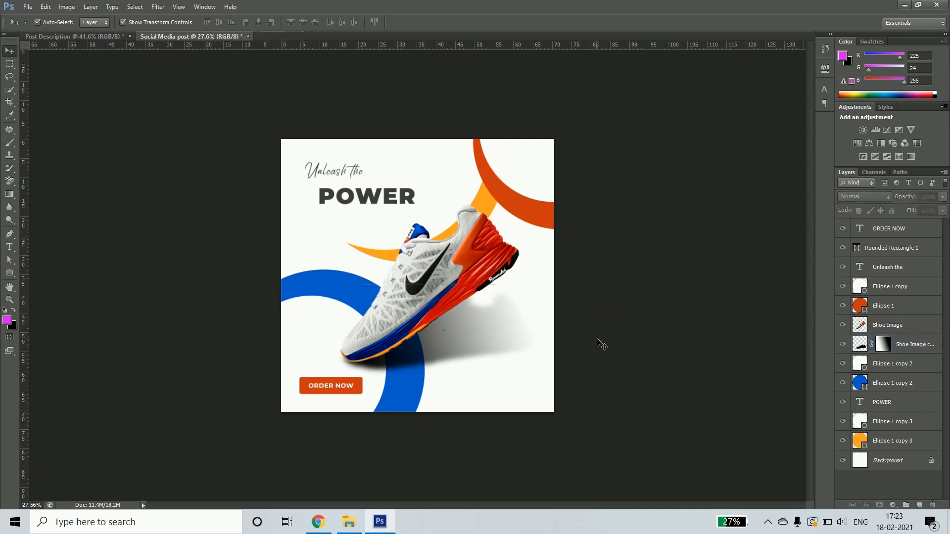
Add the text "SALE" in black Montserrat ExtraBold in the empty area below the shoe's shadow, level with the ORDER NOW button
{"action": "left_click", "coordinate": [10, 247]}
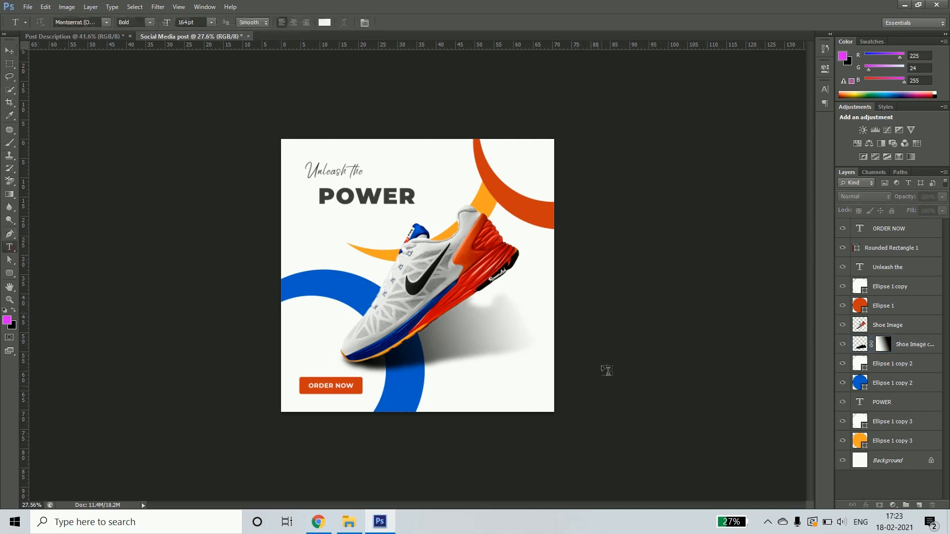
{"action": "left_click", "coordinate": [449, 386]}
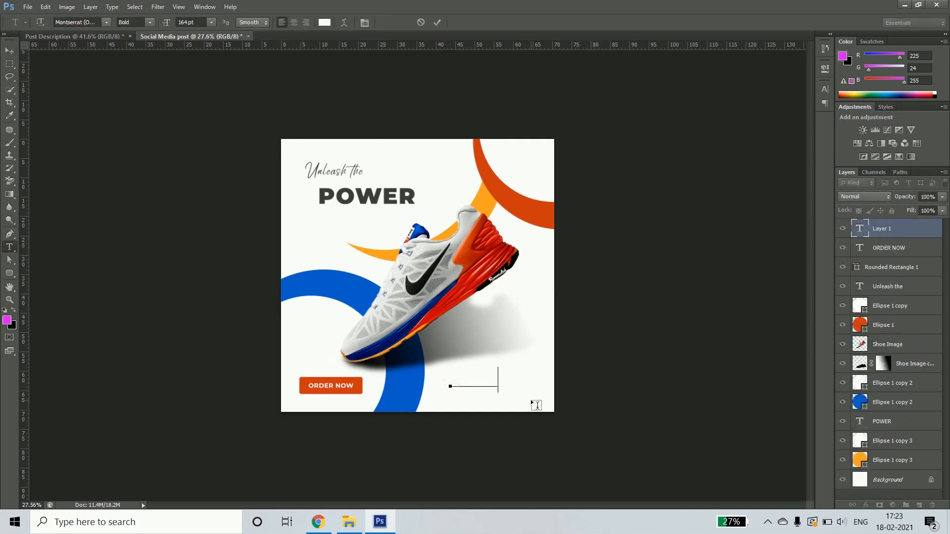
{"action": "key", "text": "ctrl+a"}
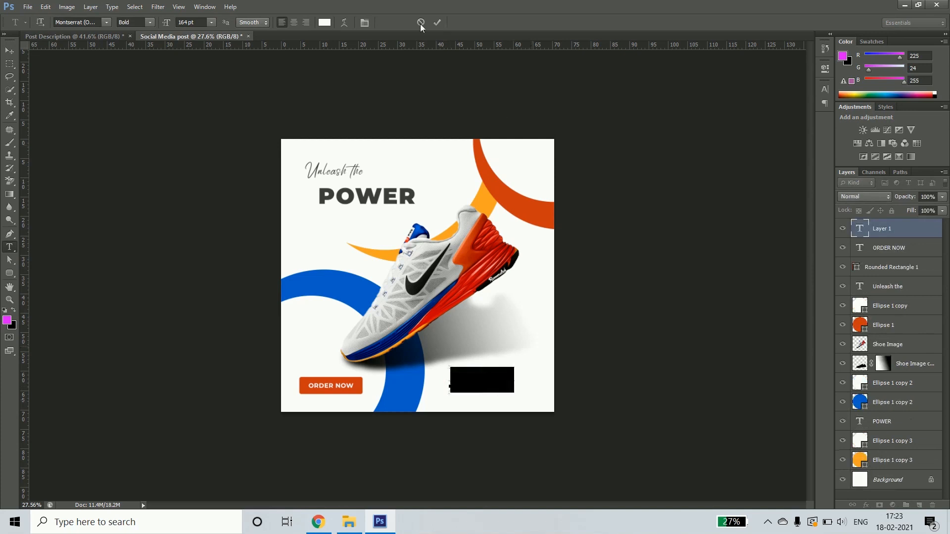
{"action": "left_click", "coordinate": [321, 21]}
{"action": "left_click", "coordinate": [632, 269]}
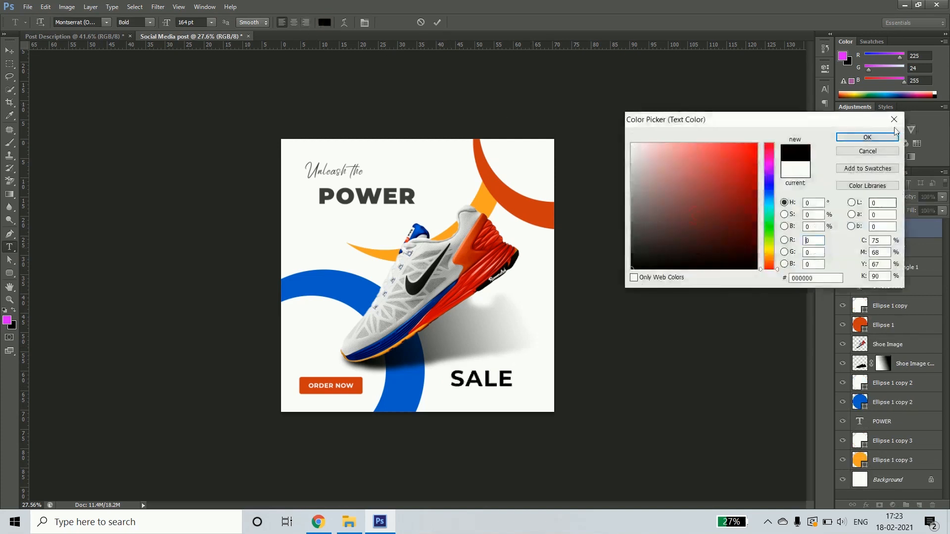
{"action": "left_click", "coordinate": [867, 137]}
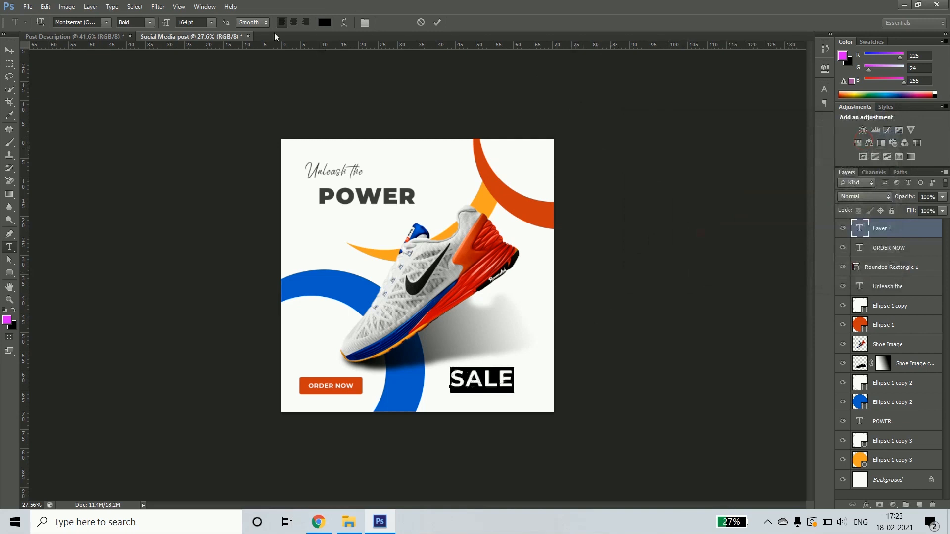
{"action": "left_click", "coordinate": [149, 23]}
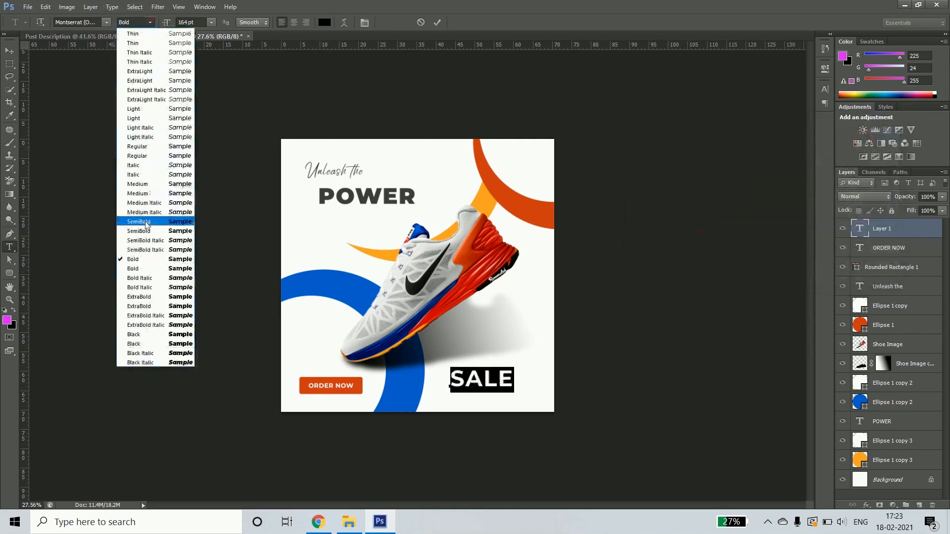
{"action": "left_click", "coordinate": [148, 307]}
{"action": "left_click", "coordinate": [9, 53]}
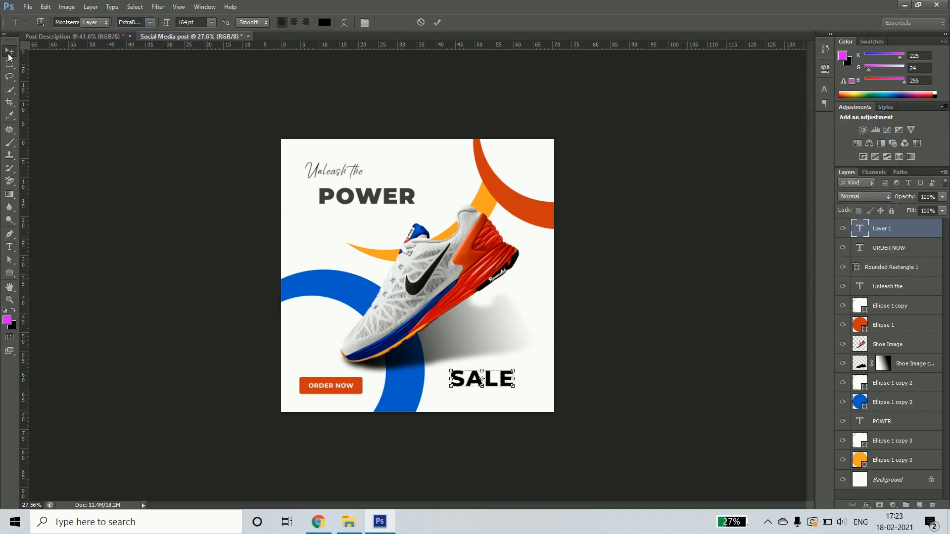
Rotate the SALE text to read vertically upward, enlarge it and place it along the post's lower right edge
{"action": "left_click", "coordinate": [517, 391]}
{"action": "left_click_drag", "start_coordinate": [523, 401], "coordinate": [510, 336]}
{"action": "left_click_drag", "start_coordinate": [489, 373], "coordinate": [526, 295]}
{"action": "key", "text": "Return"}
Nudge the vertical SALE text right and down until it slightly overlaps the canvas's right and bottom edges
{"action": "key", "text": "Down"}
{"action": "key", "text": "Down"}
{"action": "key", "text": "Down"}
{"action": "key", "text": "Down"}
{"action": "key", "text": "Down"}
{"action": "key", "text": "Down"}
{"action": "key", "text": "Down"}
{"action": "key", "text": "Down"}
{"action": "key", "text": "Down"}
{"action": "key", "text": "Down"}
{"action": "key", "text": "Down"}
{"action": "key", "text": "Down"}
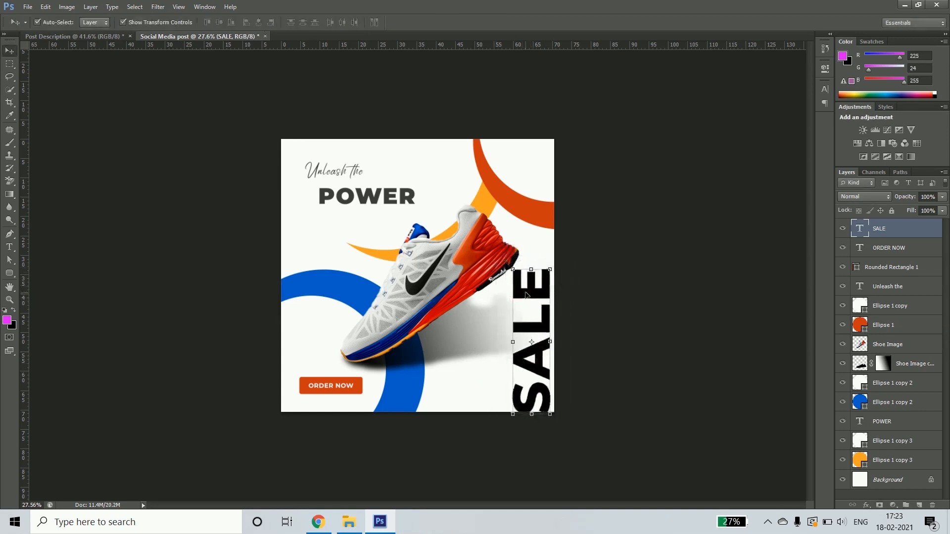
{"action": "key", "text": "Right"}
{"action": "key", "text": "Right"}
{"action": "key", "text": "Right"}
{"action": "key", "text": "Right"}
{"action": "key", "text": "Right"}
{"action": "key", "text": "Right"}
{"action": "key", "text": "Right"}
{"action": "key", "text": "Right"}
{"action": "key", "text": "Right"}
{"action": "key", "text": "Right"}
{"action": "key", "text": "shift+Right"}
{"action": "key", "text": "shift+Right"}
{"action": "key", "text": "shift+Down"}
{"action": "key", "text": "shift+Down"}
{"action": "key", "text": "shift+Down"}
{"action": "key", "text": "shift+Up"}
{"action": "key", "text": "shift+Up"}
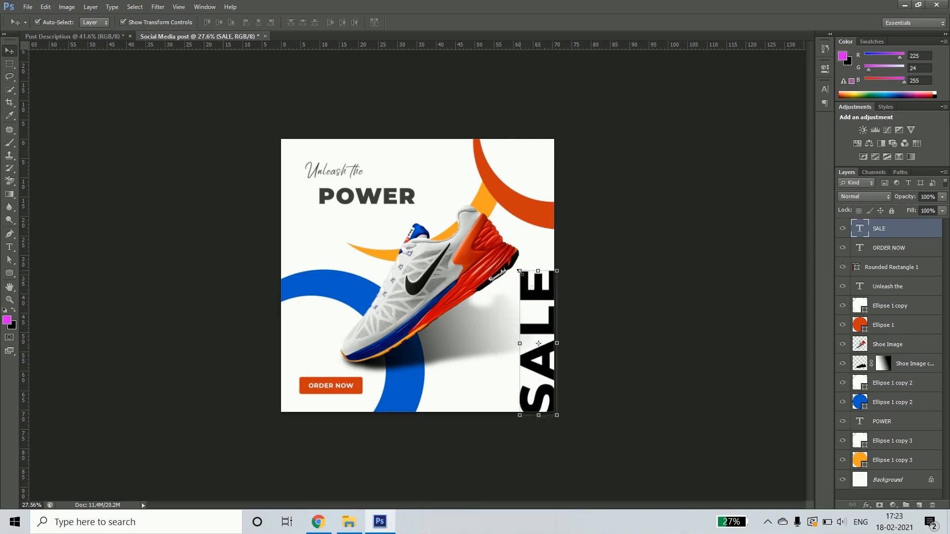
Enlarge the vertical SALE text slightly from its upper left corner
{"action": "left_click", "coordinate": [520, 272]}
{"action": "mouse_move", "coordinate": [506, 262]}
{"action": "left_mouse_down"}
{"action": "mouse_move", "coordinate": [500, 249]}
{"action": "mouse_move", "coordinate": [504, 259]}
{"action": "left_mouse_up"}
{"action": "key", "text": "Return"}
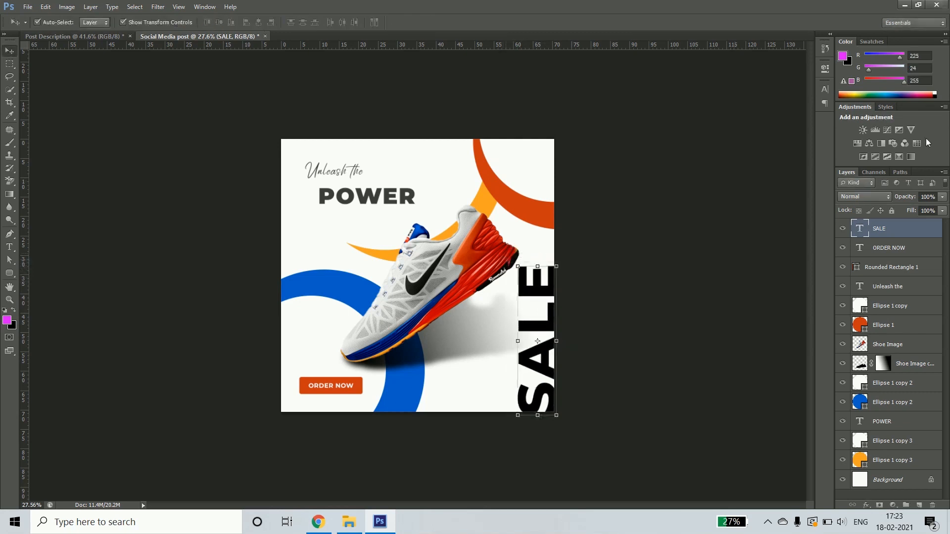
Set the SALE text layer's opacity to 10% and deselect it
{"action": "left_click", "coordinate": [941, 198]}
{"action": "left_click", "coordinate": [926, 197]}
{"action": "type", "text": "0"}
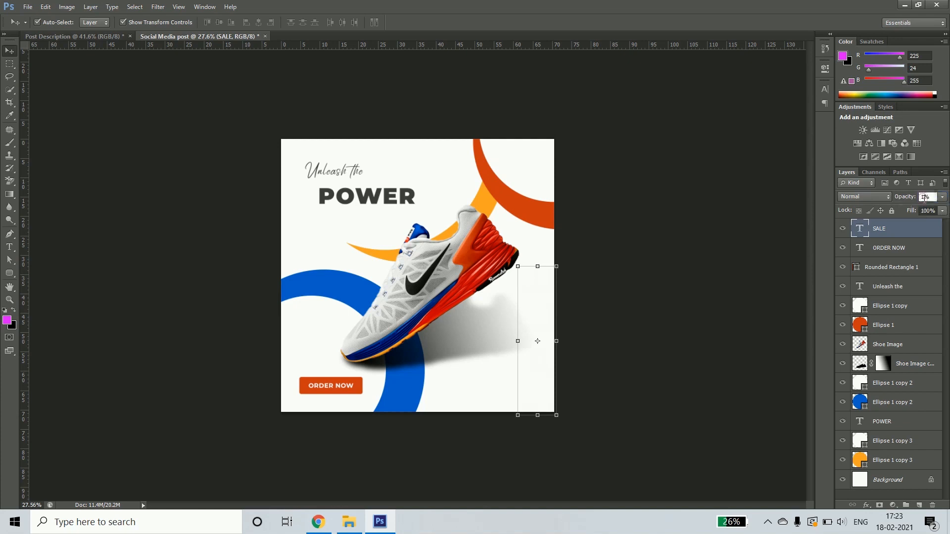
{"action": "type", "text": "0"}
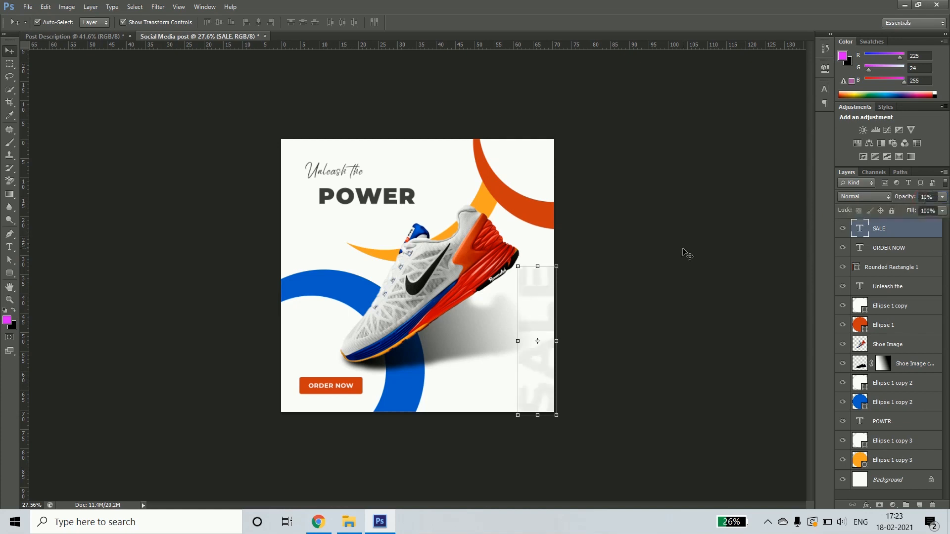
{"action": "left_click", "coordinate": [681, 249]}
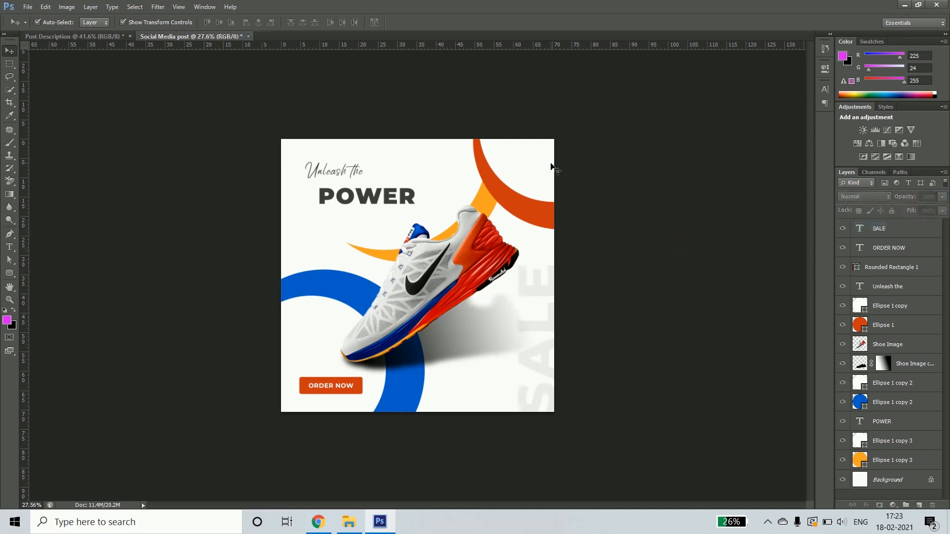
Duplicate the Shoe Image layer and move the copy up and left over the headline
{"action": "left_click", "coordinate": [430, 272]}
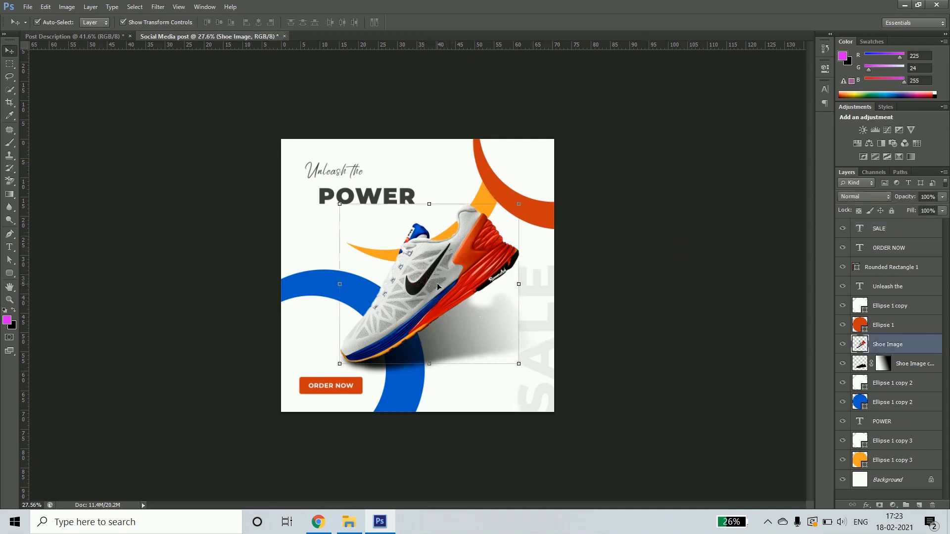
{"action": "right_click", "coordinate": [892, 345]}
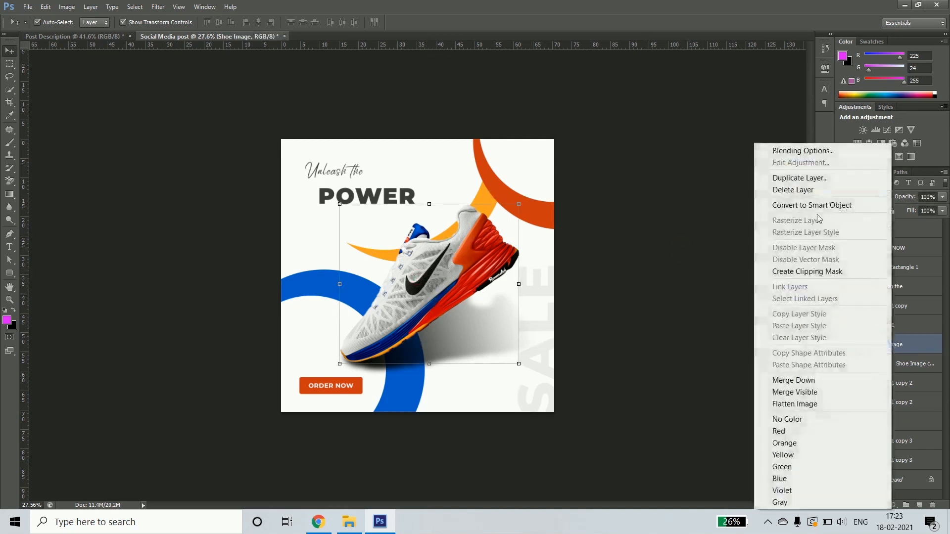
{"action": "left_click", "coordinate": [810, 176]}
{"action": "left_click", "coordinate": [562, 164]}
{"action": "left_click_drag", "start_coordinate": [427, 275], "coordinate": [394, 226]}
Lock the shoe copy's transparent pixels and fill it with the orange-red sampled from the upper right ring
{"action": "left_click", "coordinate": [859, 210]}
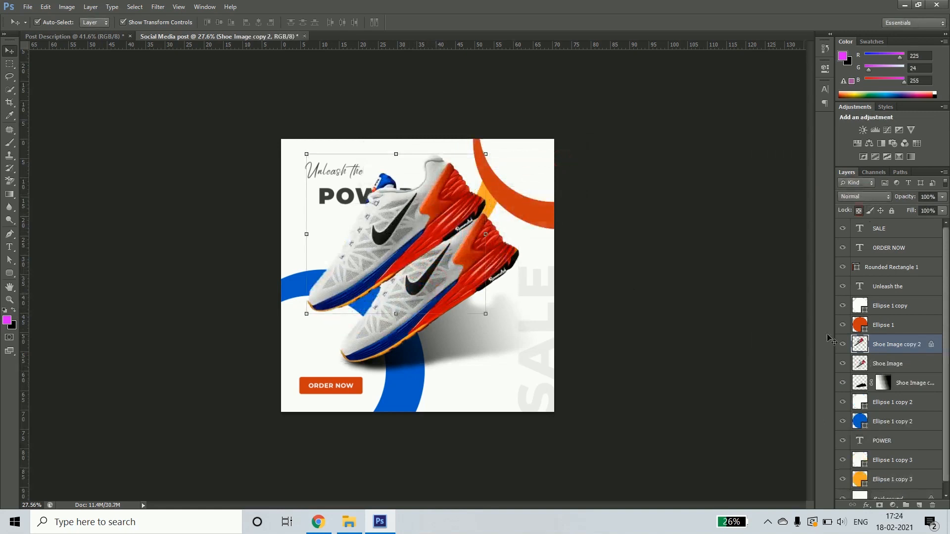
{"action": "key", "text": "b"}
{"action": "left_click", "coordinate": [538, 205], "text": "alt"}
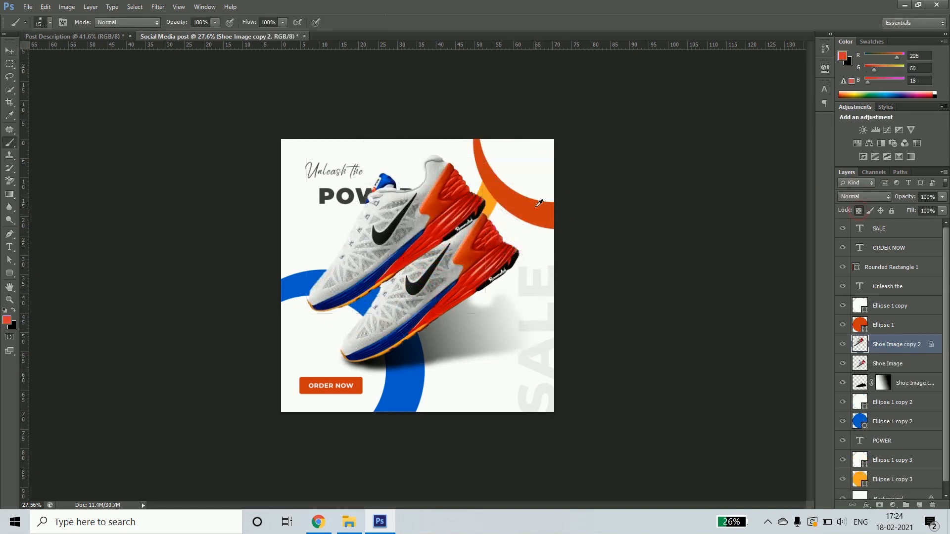
{"action": "key", "text": "alt+BackSpace"}
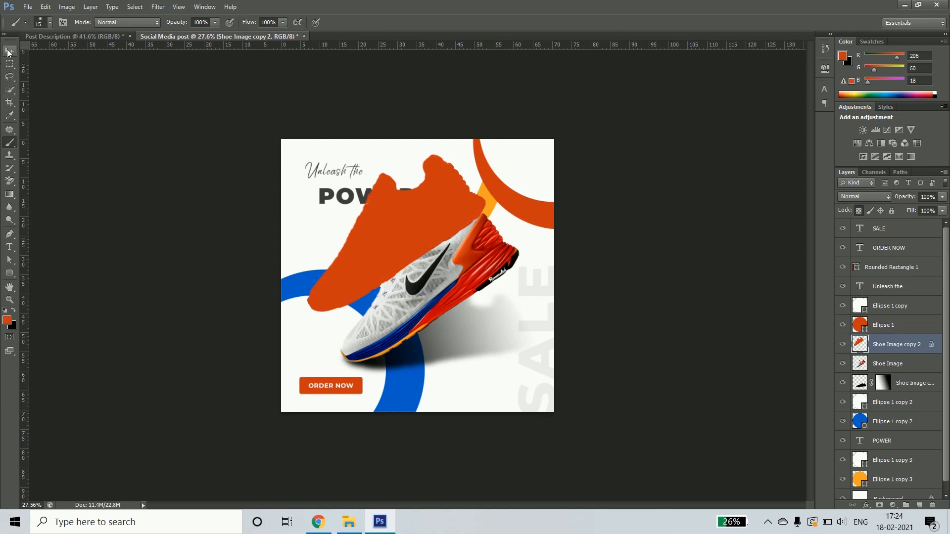
Convert the orange-red shoe silhouette layer to a smart object
{"action": "left_click", "coordinate": [9, 50]}
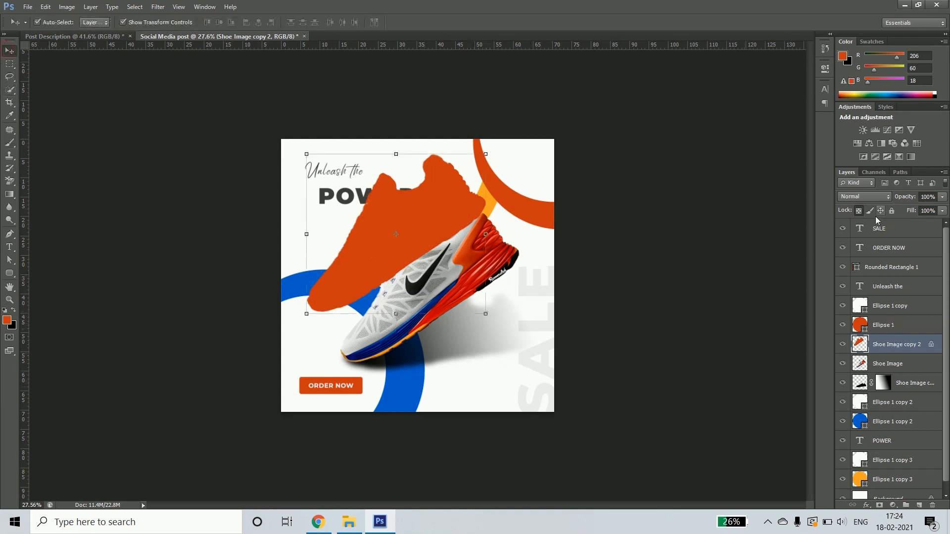
{"action": "right_click", "coordinate": [891, 340]}
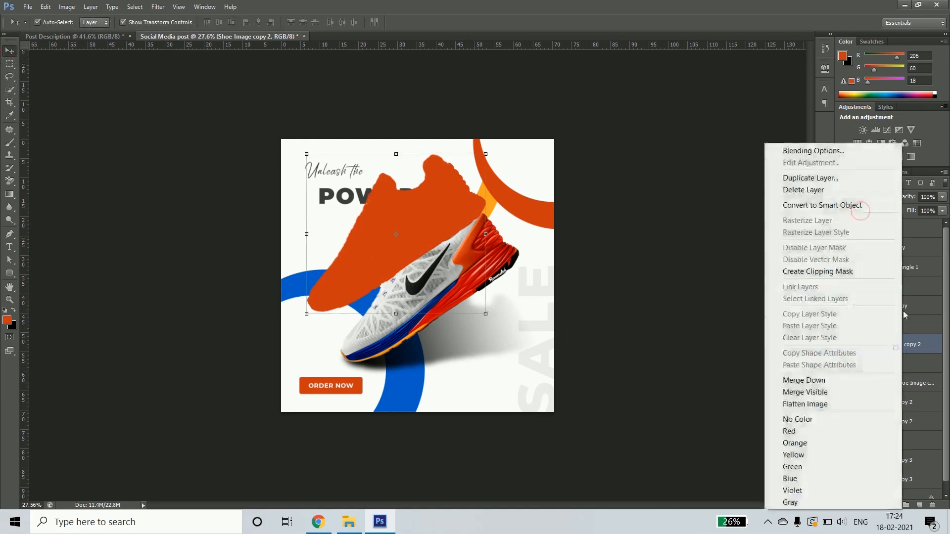
{"action": "left_click", "coordinate": [871, 206]}
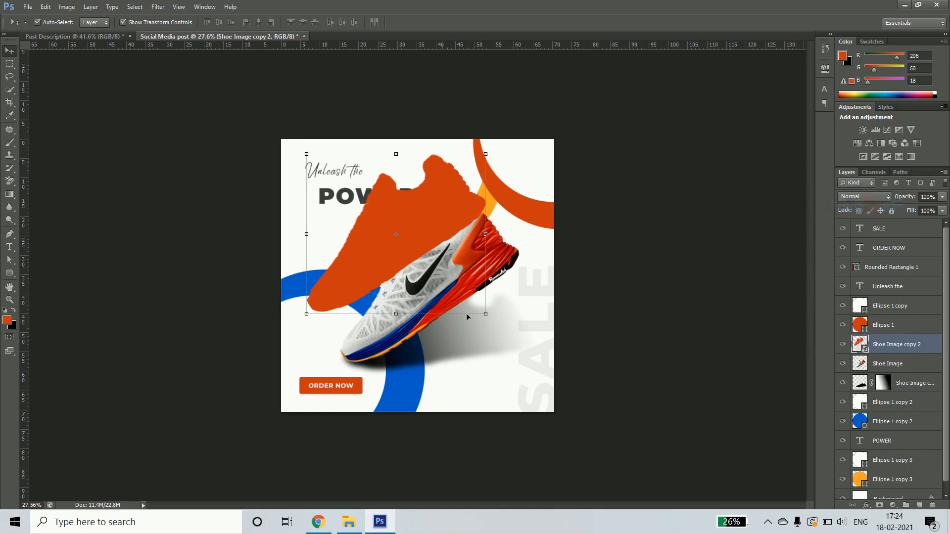
Shrink the shoe silhouette to a small icon and place it beside "Unleash the", above the end of "POWER"
{"action": "left_click_drag", "start_coordinate": [486, 313], "coordinate": [389, 228]}
{"action": "left_click_drag", "start_coordinate": [338, 179], "coordinate": [399, 196]}
{"action": "key", "text": "Return"}
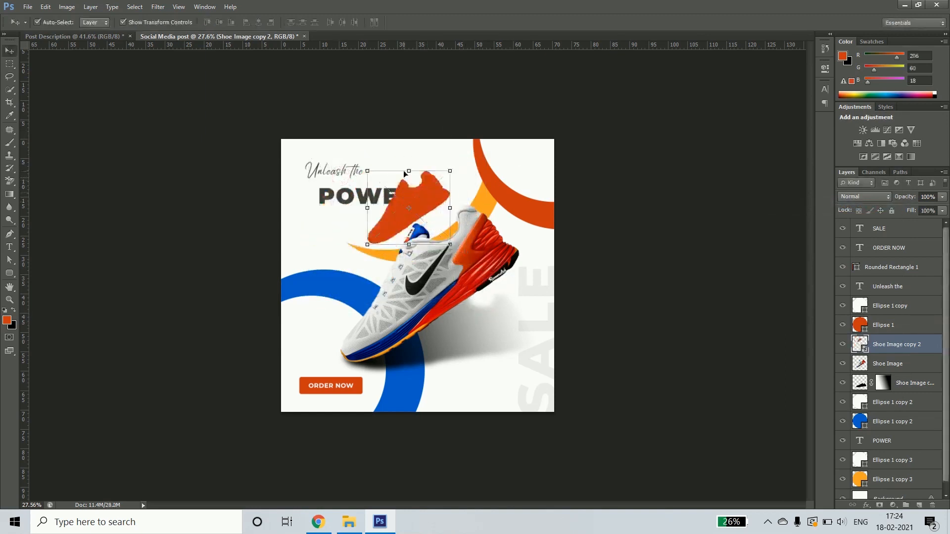
{"action": "left_click_drag", "start_coordinate": [369, 248], "coordinate": [420, 167]}
{"action": "key", "text": "Return"}
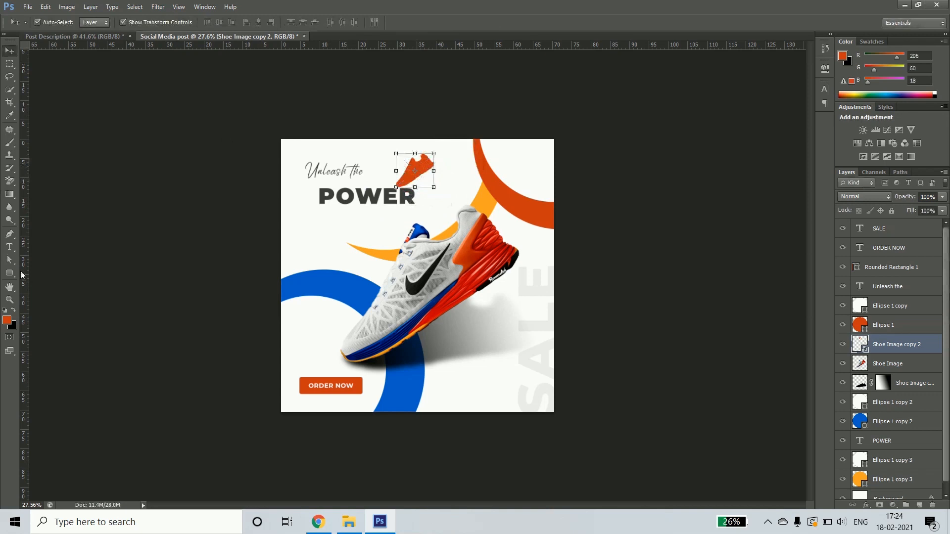
Add the text "LOGO" in orange-red, move it inside the upper right ring and bring its layer to the front
{"action": "left_click", "coordinate": [10, 246]}
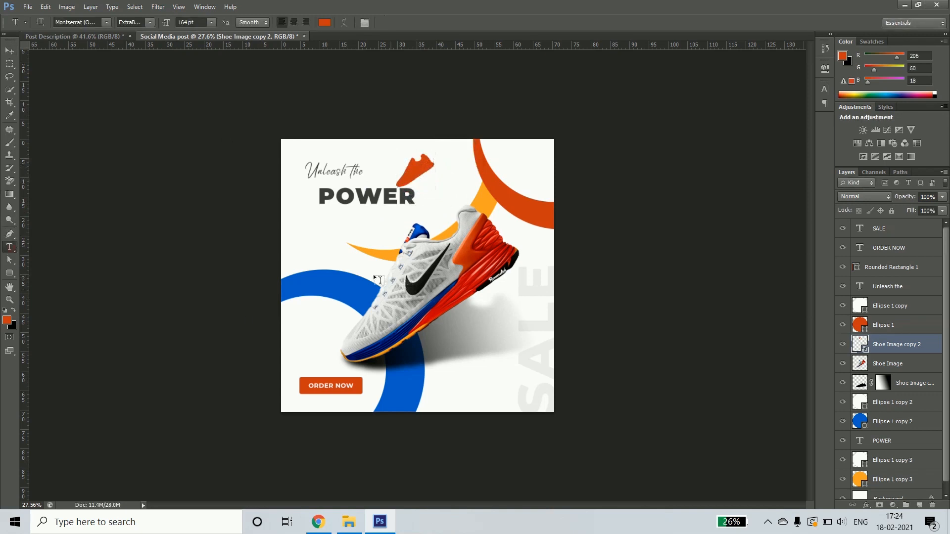
{"action": "left_click", "coordinate": [312, 240]}
{"action": "type", "text": "LOGO"}
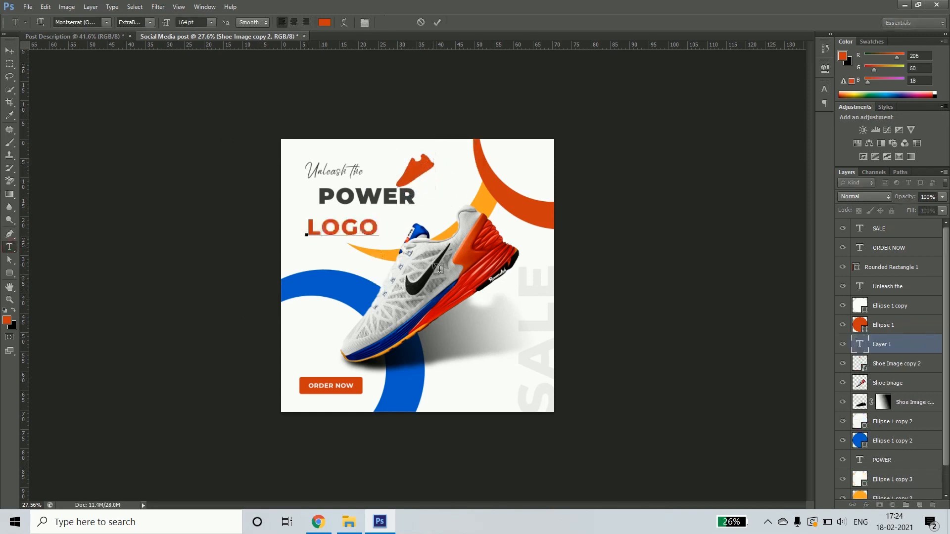
{"action": "left_click", "coordinate": [9, 51]}
{"action": "left_click_drag", "start_coordinate": [354, 226], "coordinate": [531, 164]}
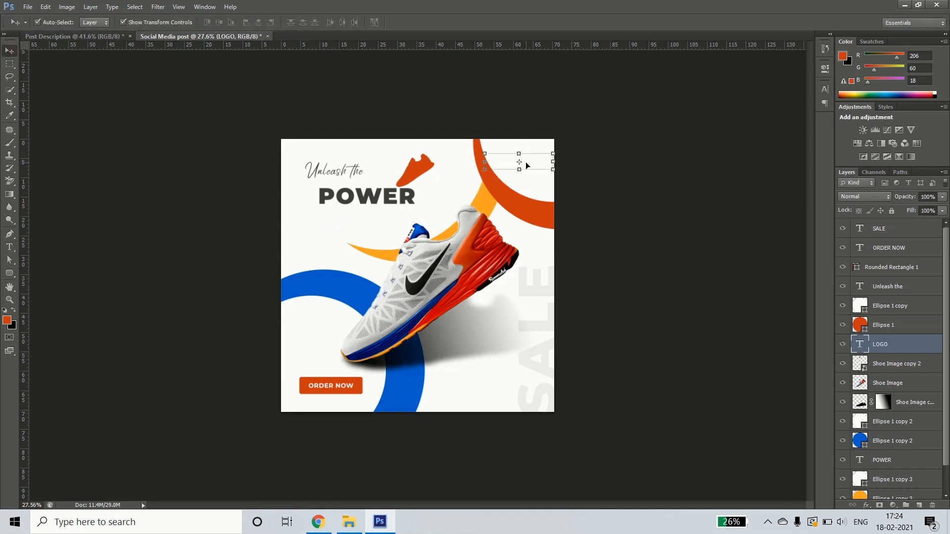
{"action": "key", "text": "ctrl+shift+bracketright"}
Duplicate the small shoe silhouette, offsetting the copy slightly right and down from the original
{"action": "left_click_drag", "start_coordinate": [418, 174], "coordinate": [491, 178]}
{"action": "key", "text": "z"}
{"action": "key", "text": "v"}
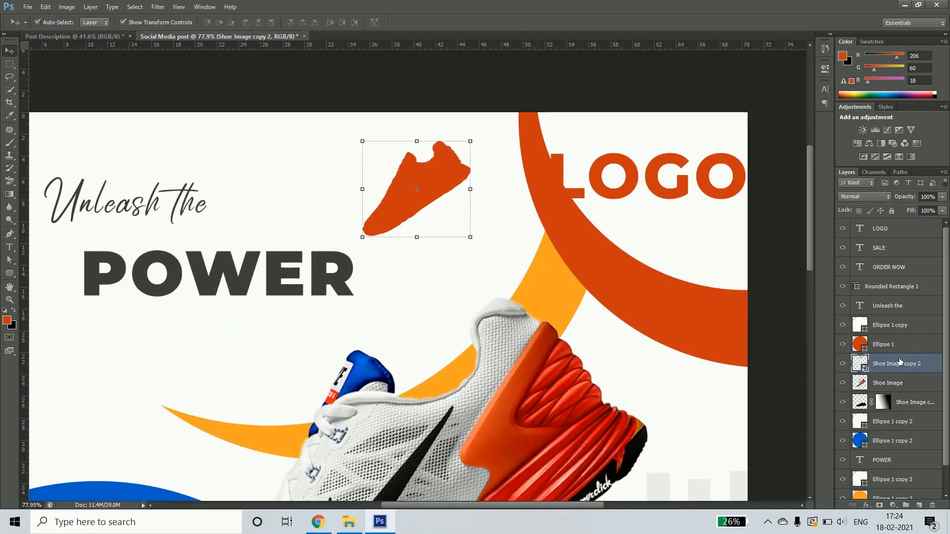
{"action": "left_click_drag", "start_coordinate": [460, 188], "coordinate": [480, 194]}
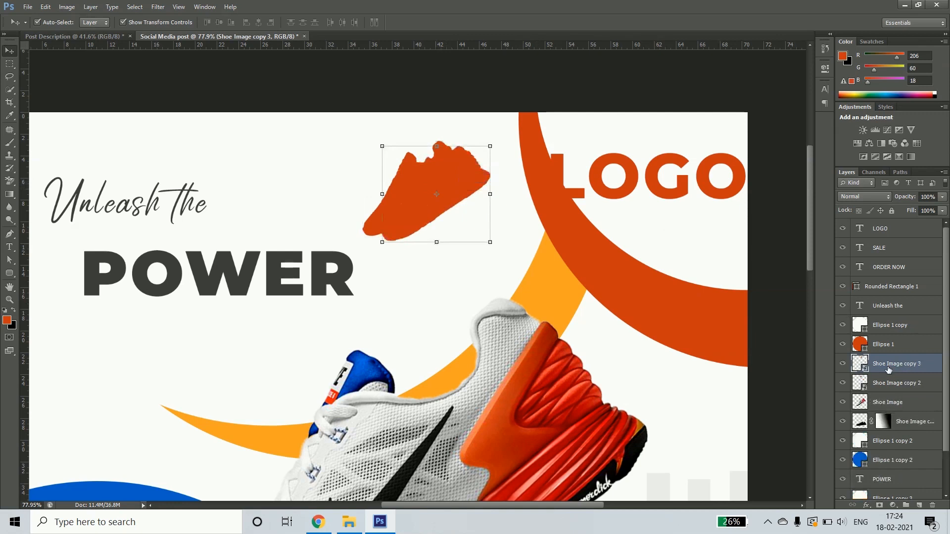
Apply a Color Overlay to the duplicated silhouette using the ring's yellow-orange, #fba626
{"action": "right_click", "coordinate": [892, 370]}
{"action": "left_click", "coordinate": [802, 142]}
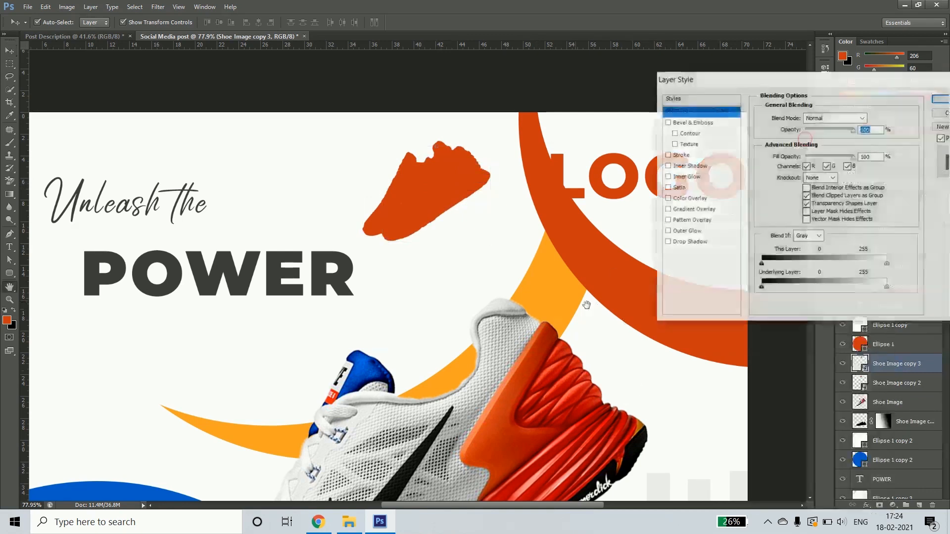
{"action": "left_click", "coordinate": [667, 198]}
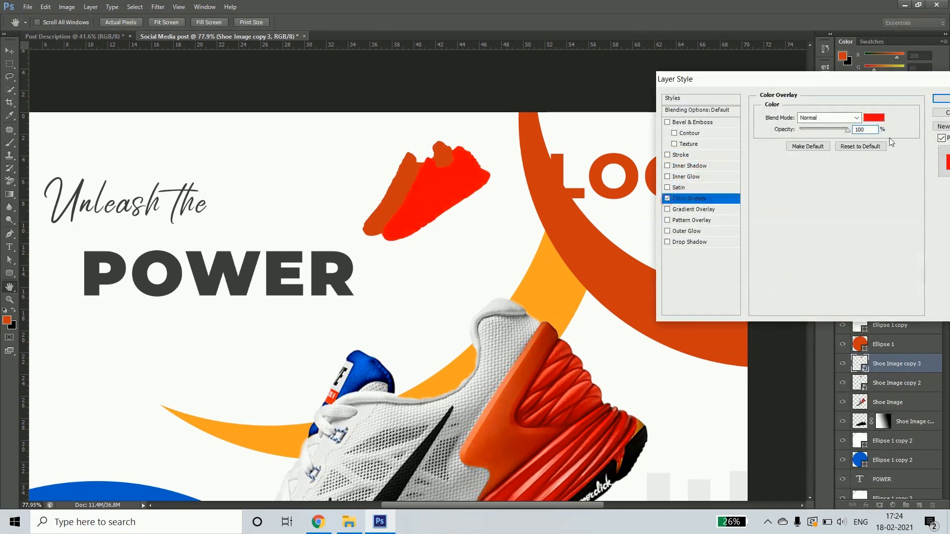
{"action": "left_click", "coordinate": [866, 121]}
{"action": "left_click", "coordinate": [550, 273]}
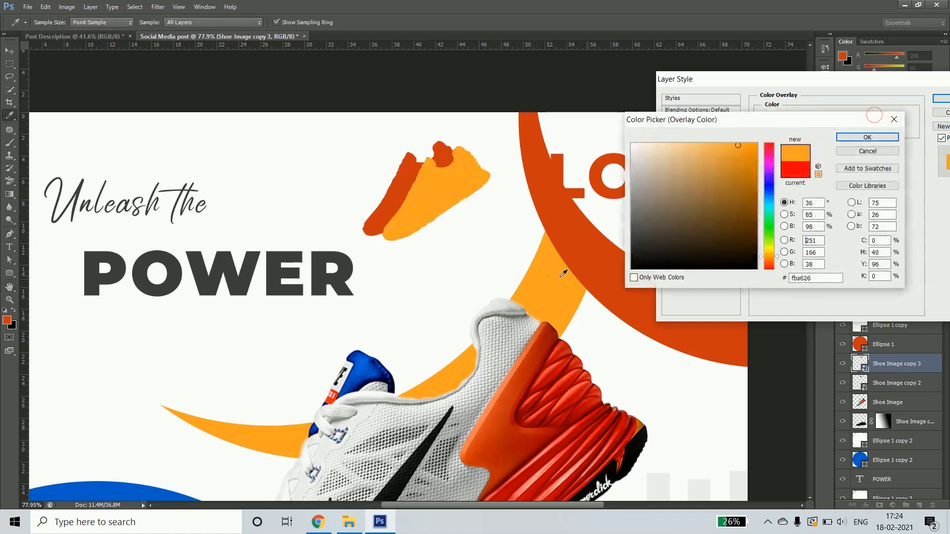
{"action": "left_click", "coordinate": [852, 138]}
{"action": "left_click", "coordinate": [942, 99]}
{"action": "key", "text": "v"}
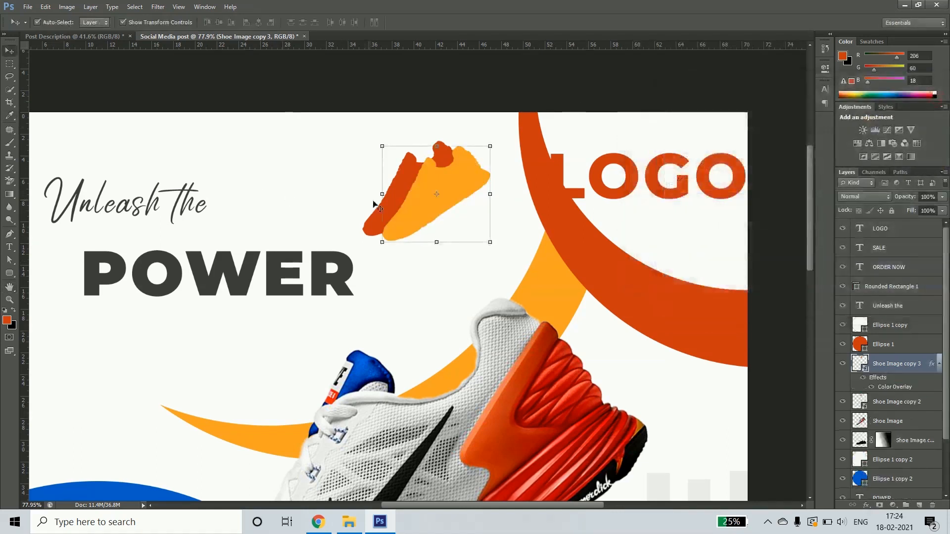
Place the yellow-orange silhouette behind the orange-red one, shift it slightly left and set its opacity to 50%
{"action": "left_click", "coordinate": [939, 364]}
{"action": "left_click_drag", "start_coordinate": [900, 366], "coordinate": [899, 384]}
{"action": "left_click_drag", "start_coordinate": [446, 200], "coordinate": [440, 200]}
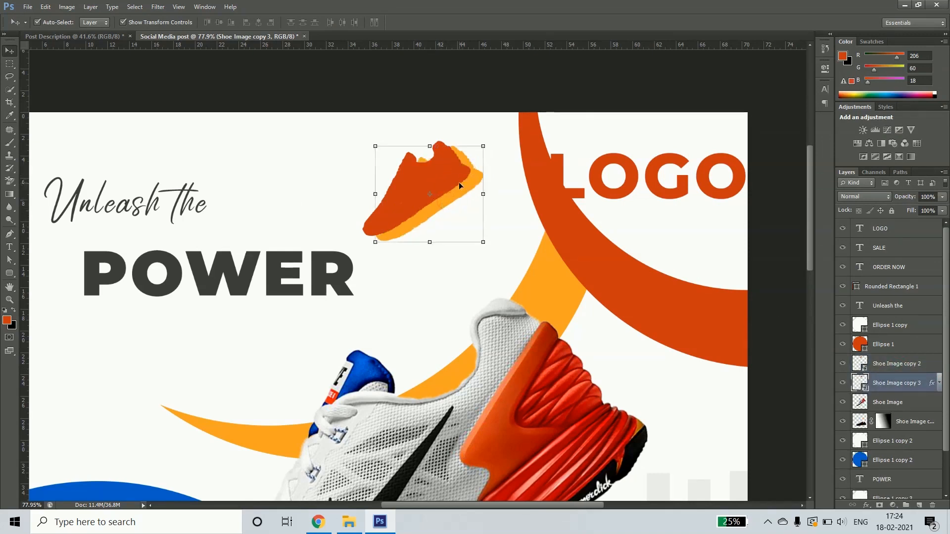
{"action": "key", "text": "5"}
Move both shoe silhouettes together onto the LOGO text, bring them to the front and scale them down
{"action": "left_click", "coordinate": [443, 173], "text": "shift"}
{"action": "left_click_drag", "start_coordinate": [442, 174], "coordinate": [638, 179]}
{"action": "key", "text": "ctrl+shift+bracketright"}
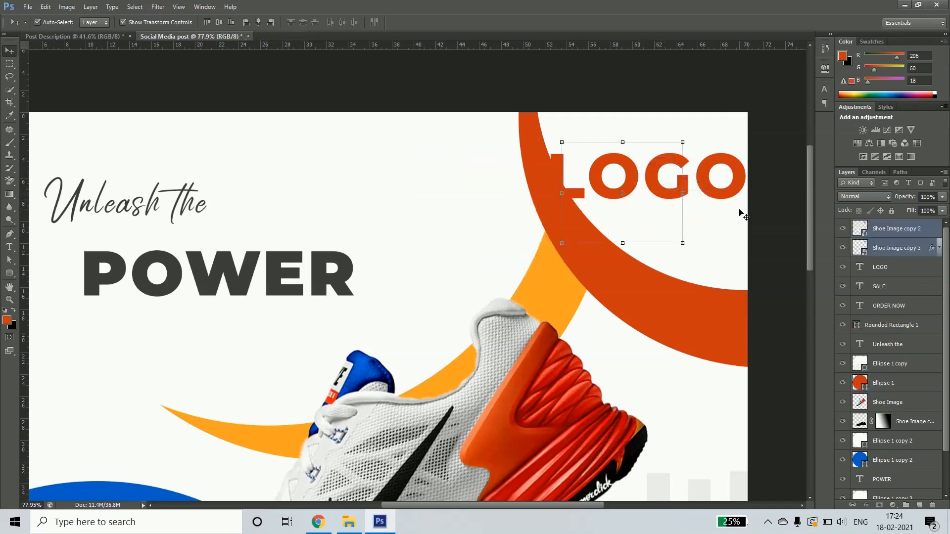
{"action": "left_click_drag", "start_coordinate": [682, 243], "coordinate": [647, 213]}
{"action": "scroll", "coordinate": [422, 218], "scroll_direction": "right", "scroll_amount": 5}
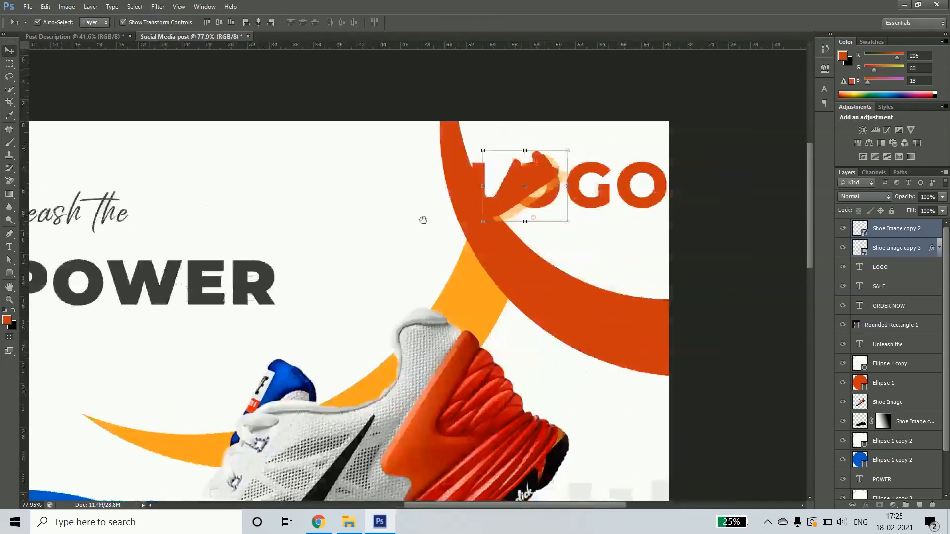
Scale the LOGO text down to roughly half its size and place it right of the shoe silhouettes
{"action": "left_click", "coordinate": [497, 204]}
{"action": "left_click", "coordinate": [354, 157]}
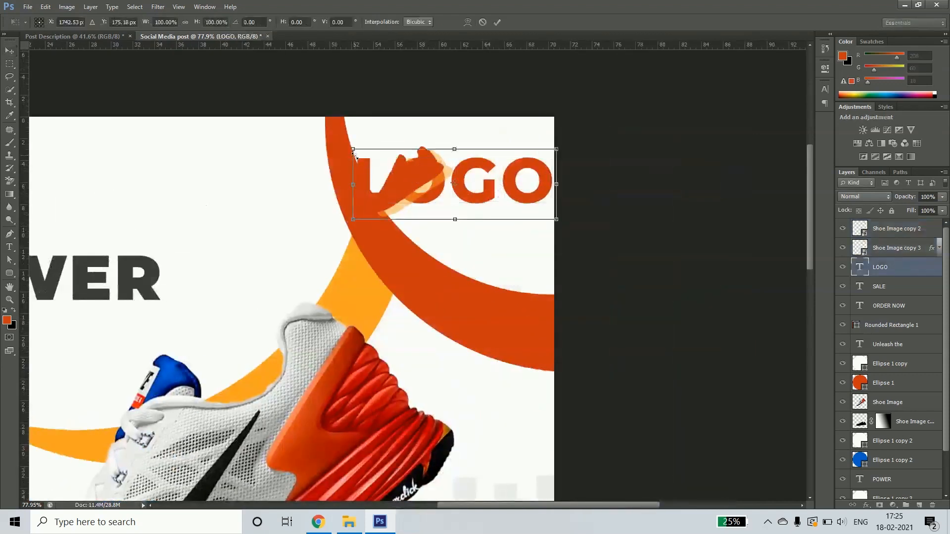
{"action": "left_click_drag", "start_coordinate": [353, 148], "coordinate": [459, 187]}
{"action": "left_click_drag", "start_coordinate": [527, 209], "coordinate": [508, 170]}
{"action": "key", "text": "Return"}
Scale both shoe silhouettes down together to about 64% and place them just left of the LOGO text
{"action": "left_click", "coordinate": [425, 171]}
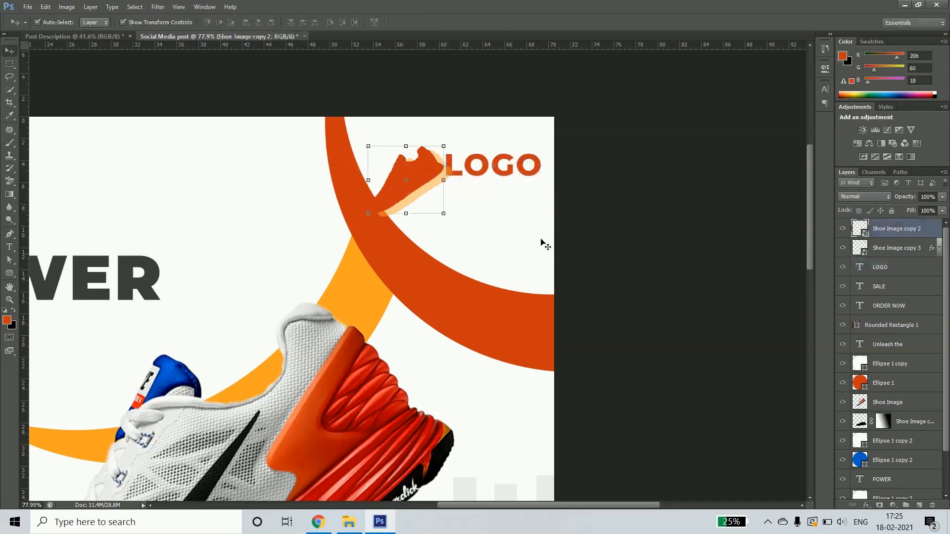
{"action": "left_click", "coordinate": [918, 254], "text": "shift"}
{"action": "left_click_drag", "start_coordinate": [453, 219], "coordinate": [424, 192]}
{"action": "left_click_drag", "start_coordinate": [397, 162], "coordinate": [418, 158]}
{"action": "key", "text": "Return"}
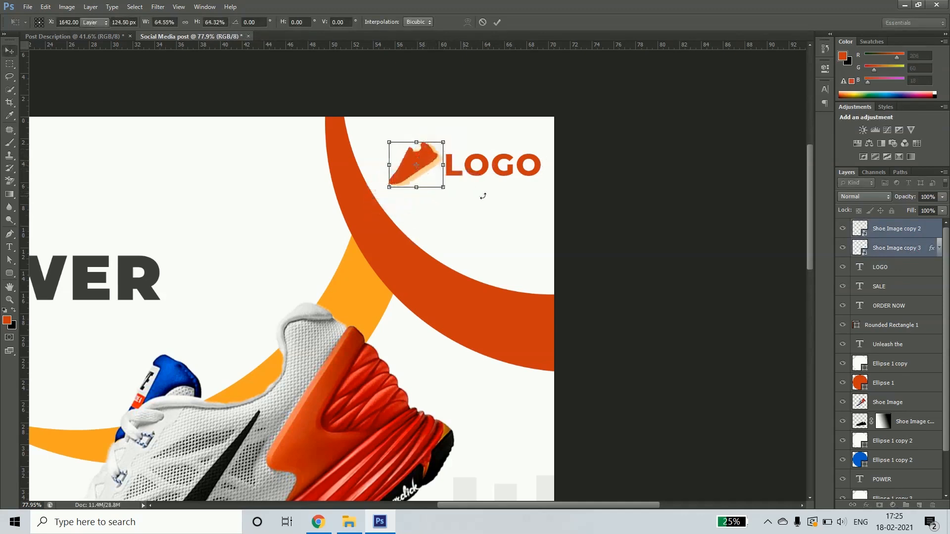
Shrink the LOGO text slightly and align it beside the shoe silhouette
{"action": "left_click", "coordinate": [519, 174]}
{"action": "left_click", "coordinate": [544, 183]}
{"action": "left_click_drag", "start_coordinate": [544, 183], "coordinate": [498, 159]}
{"action": "key", "text": "Return"}
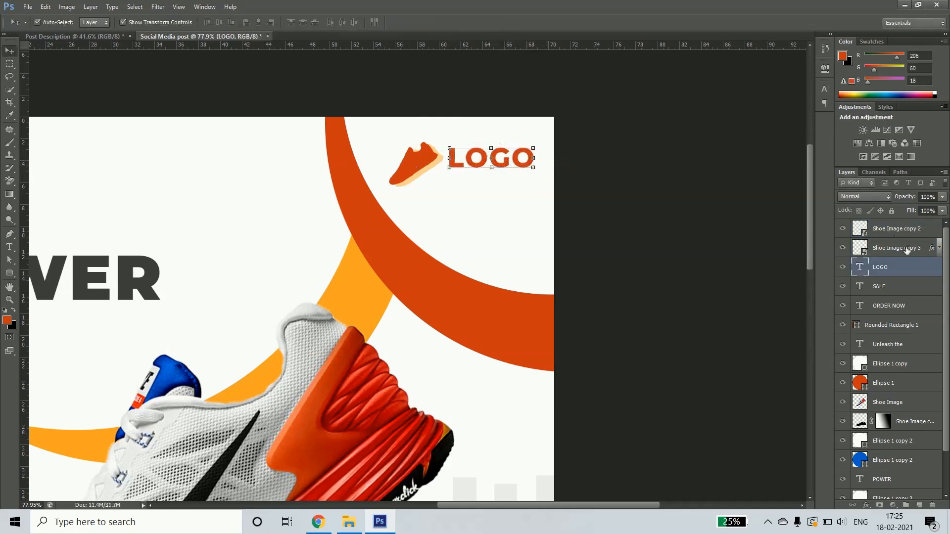
Change the LOGO text to the SemiBold weight and scale it down a little more
{"action": "double_click", "coordinate": [860, 267]}
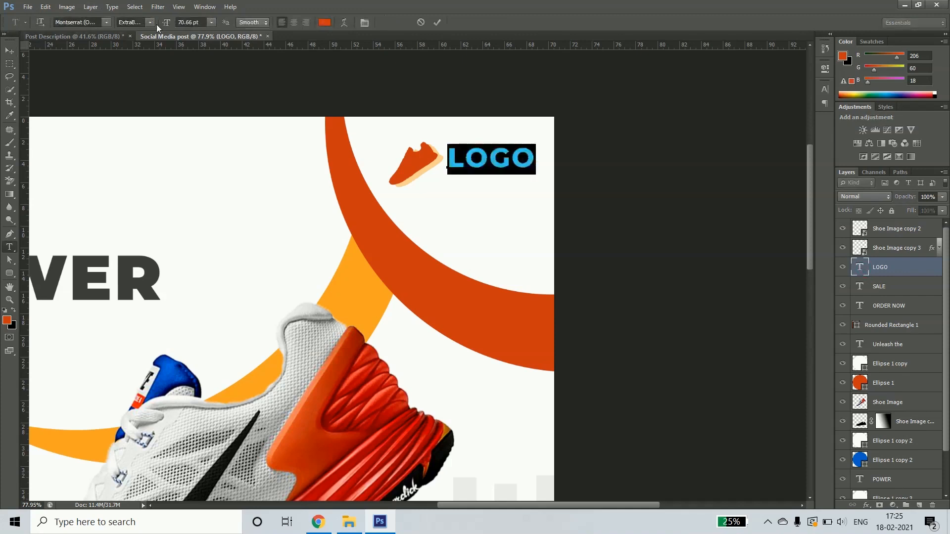
{"action": "left_click", "coordinate": [150, 22]}
{"action": "left_click", "coordinate": [153, 230]}
{"action": "key", "text": "ctrl+Return"}
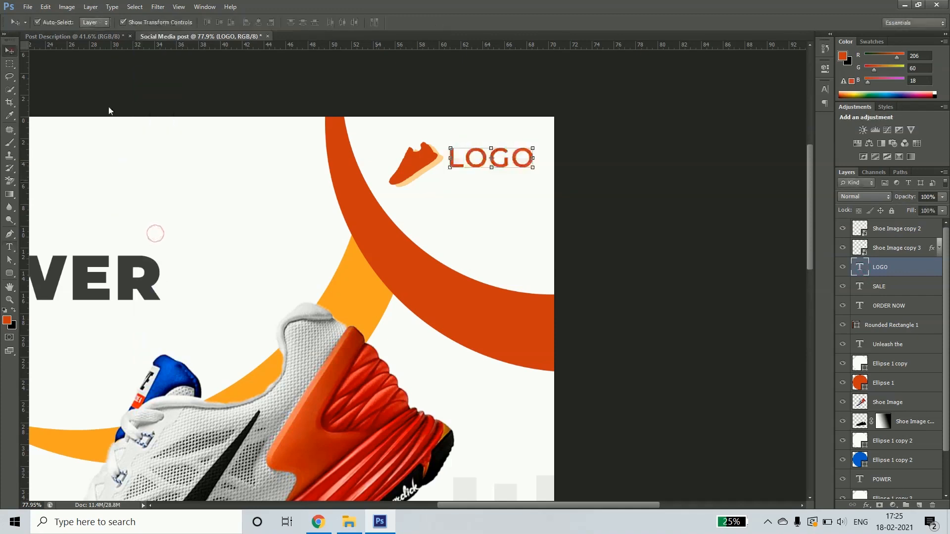
{"action": "left_click_drag", "start_coordinate": [536, 169], "coordinate": [522, 169]}
{"action": "key", "text": "Return"}
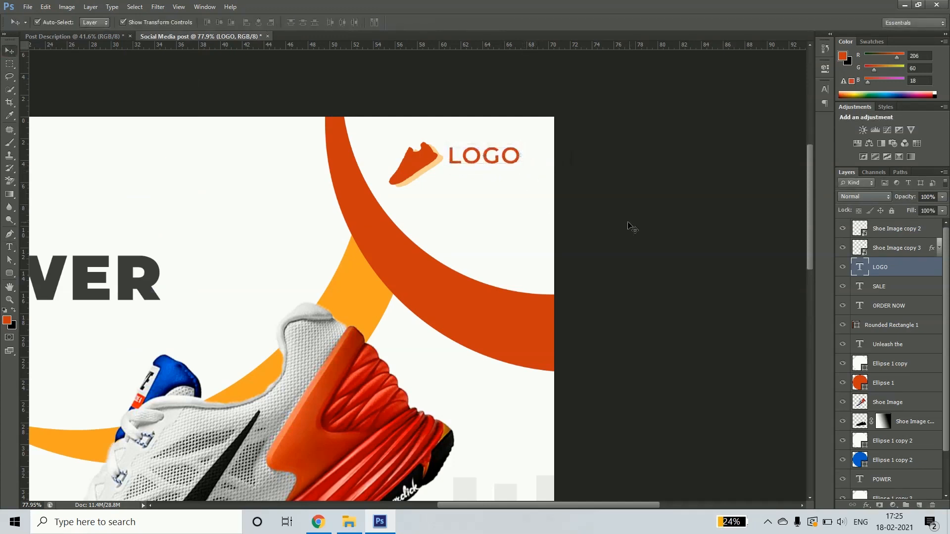
Shift the orange-red circle and its white inner circle up around the logo, turning the ring into a tapering crescent
{"action": "left_click", "coordinate": [630, 221]}
{"action": "left_click", "coordinate": [478, 250]}
{"action": "mouse_move", "coordinate": [498, 343]}
{"action": "left_mouse_down"}
{"action": "mouse_move", "coordinate": [481, 313]}
{"action": "mouse_move", "coordinate": [482, 337]}
{"action": "left_mouse_up"}
{"action": "left_click_drag", "start_coordinate": [515, 269], "coordinate": [496, 259]}
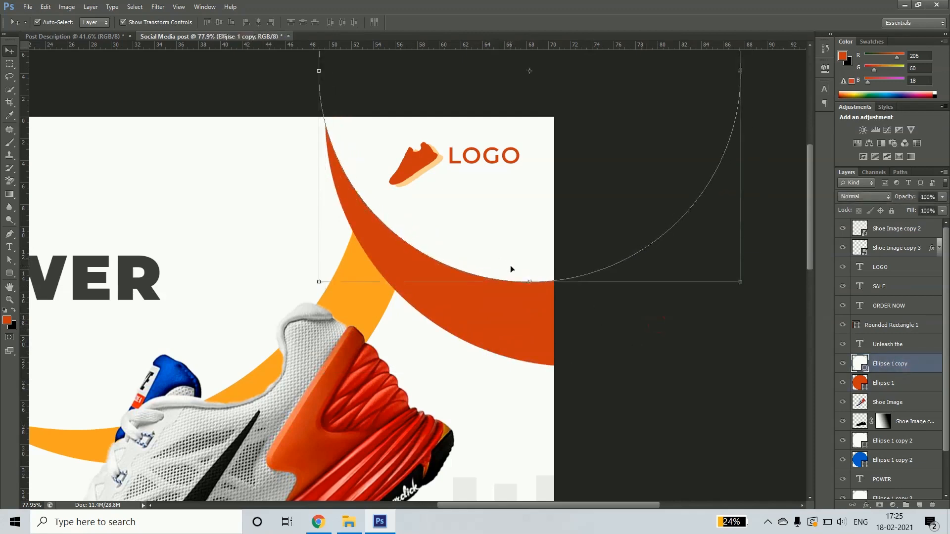
{"action": "left_click", "coordinate": [581, 404]}
{"action": "key", "text": "ctrl+space"}
{"action": "left_click_drag", "start_coordinate": [443, 284], "coordinate": [420, 265]}
{"action": "left_click_drag", "start_coordinate": [480, 206], "coordinate": [481, 212]}
{"action": "left_click", "coordinate": [639, 276]}
{"action": "key", "text": "space"}
{"action": "left_click_drag", "start_coordinate": [327, 347], "coordinate": [410, 209]}
{"action": "key", "text": "ctrl+space"}
{"action": "left_click_drag", "start_coordinate": [419, 301], "coordinate": [404, 299]}
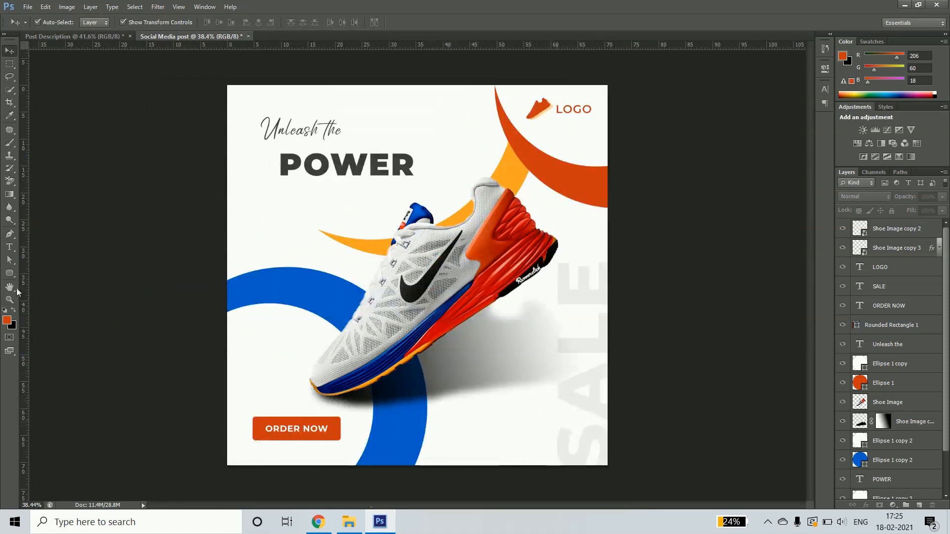
{"action": "left_click", "coordinate": [9, 247]}
{"action": "left_click", "coordinate": [452, 420]}
{"action": "type", "text": "WWW."}
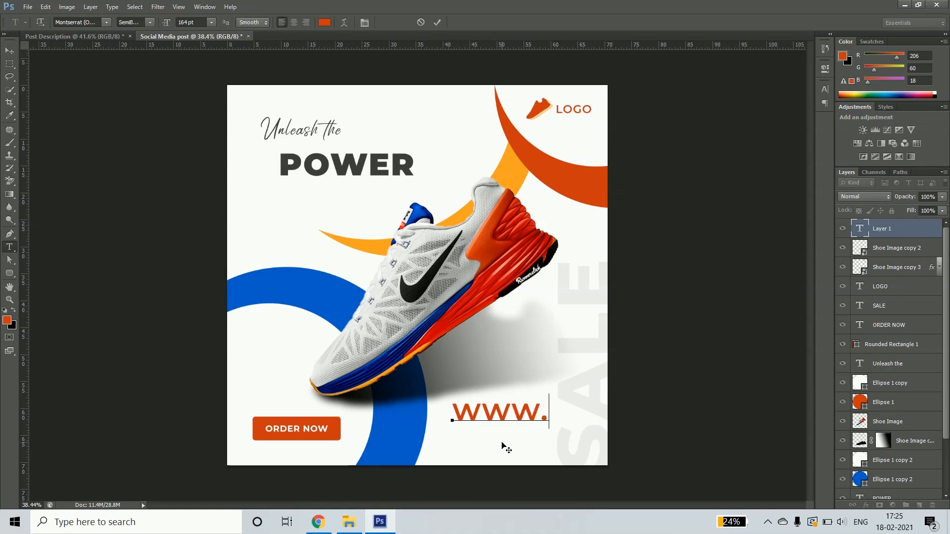
{"action": "type", "text": "web"}
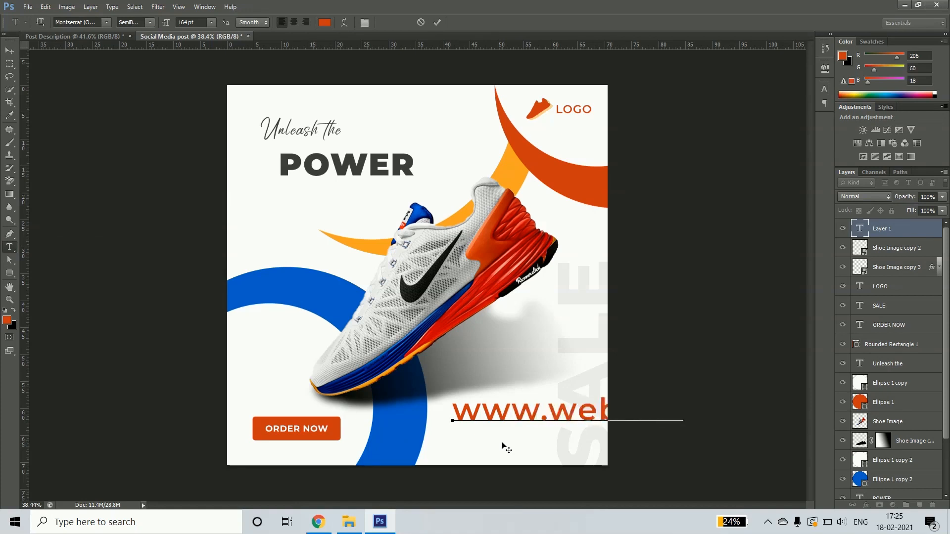
{"action": "key", "text": "ctrl+a"}
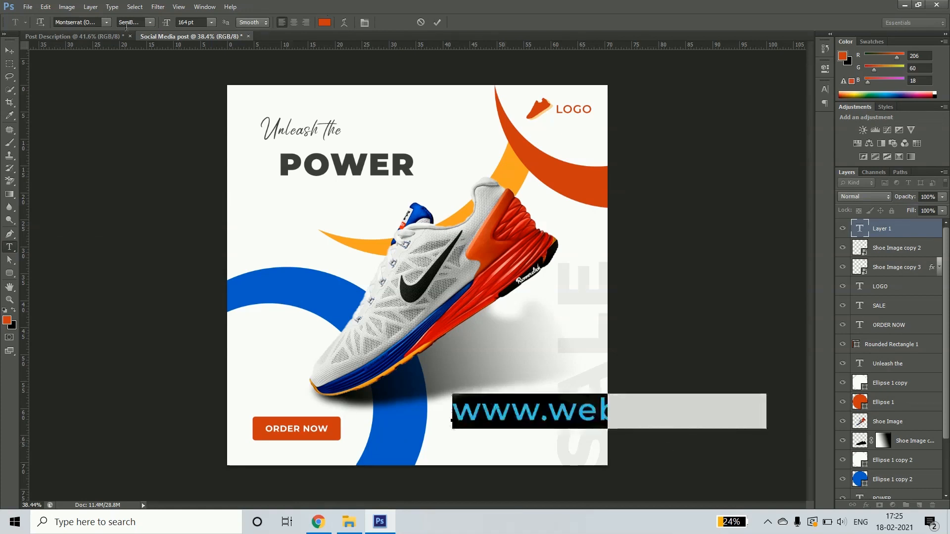
{"action": "left_click", "coordinate": [150, 22]}
{"action": "left_click", "coordinate": [153, 147]}
Scale the website text down to about 44% and place it near the post's lower-right corner
{"action": "left_click", "coordinate": [10, 53]}
{"action": "left_click_drag", "start_coordinate": [744, 397], "coordinate": [583, 391]}
{"action": "left_click_drag", "start_coordinate": [546, 422], "coordinate": [547, 433]}
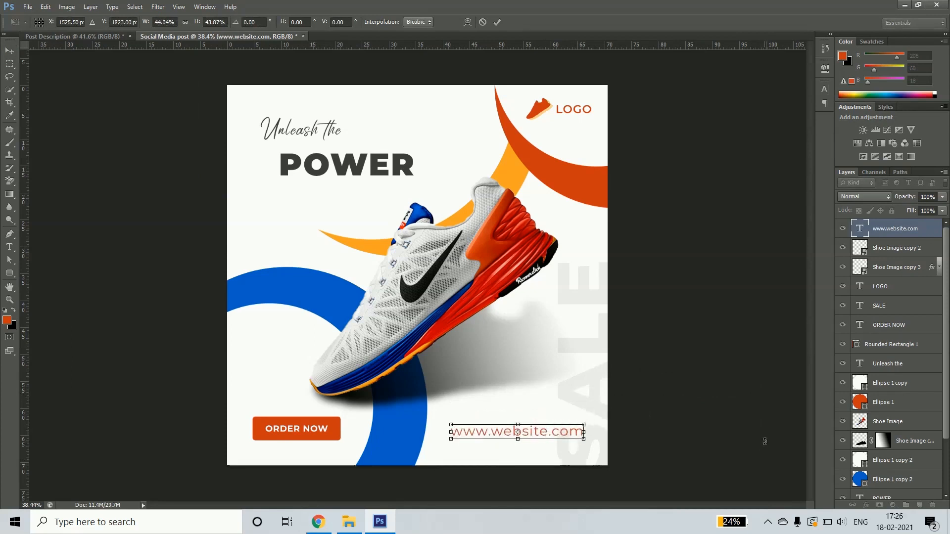
{"action": "key", "text": "Return"}
Set the website text's font size to 47.94 pt and its color to black, #000000
{"action": "double_click", "coordinate": [861, 227]}
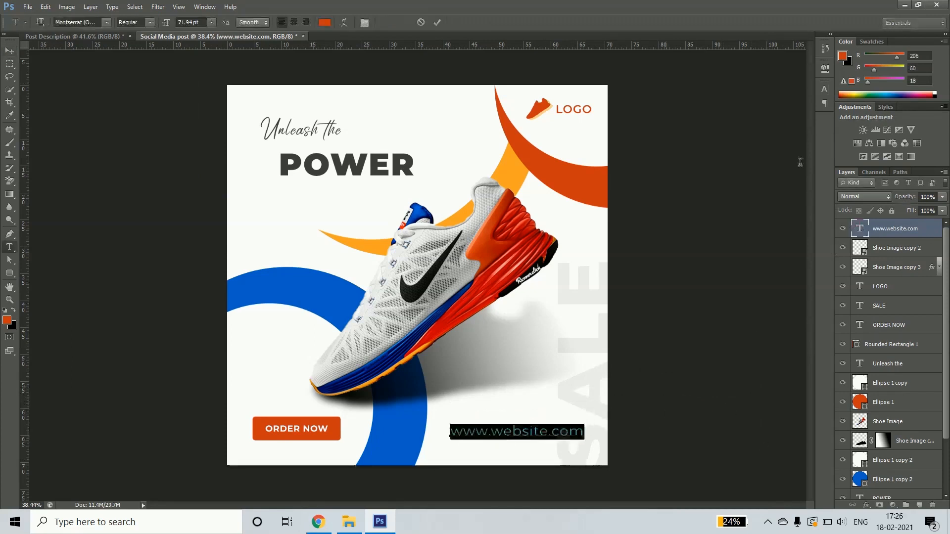
{"action": "left_click", "coordinate": [187, 22]}
{"action": "scroll", "coordinate": [188, 22], "scroll_direction": "down", "scroll_amount": 13}
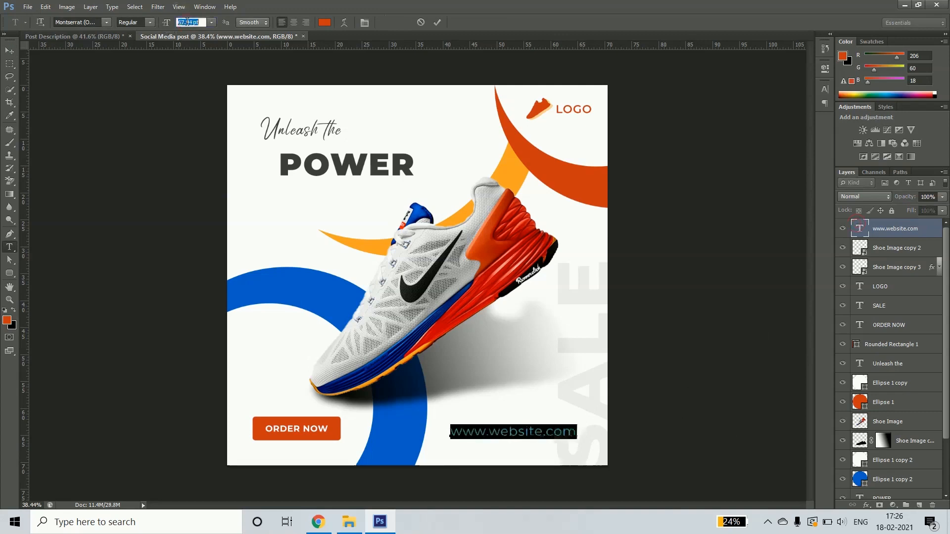
{"action": "scroll", "coordinate": [188, 21], "scroll_direction": "down", "scroll_amount": 8}
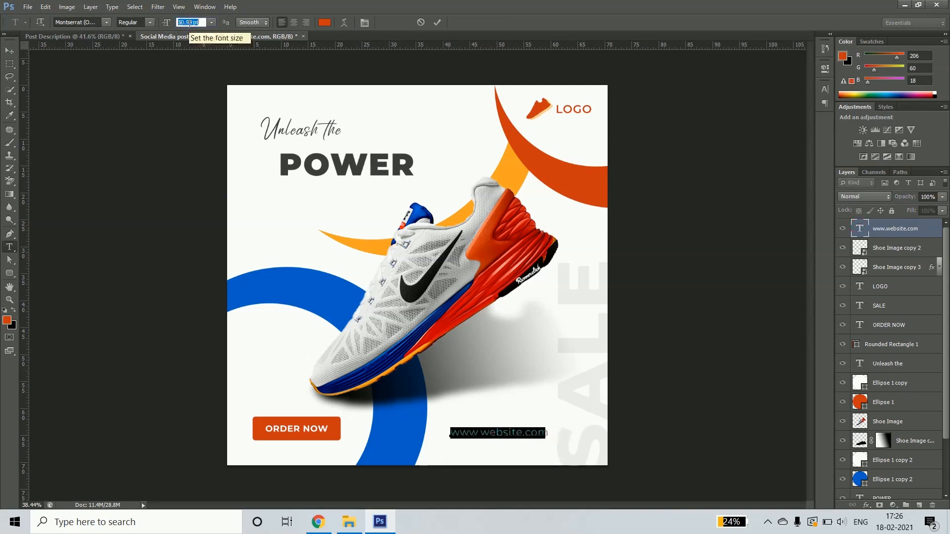
{"action": "left_click", "coordinate": [324, 22]}
{"action": "left_click", "coordinate": [679, 263]}
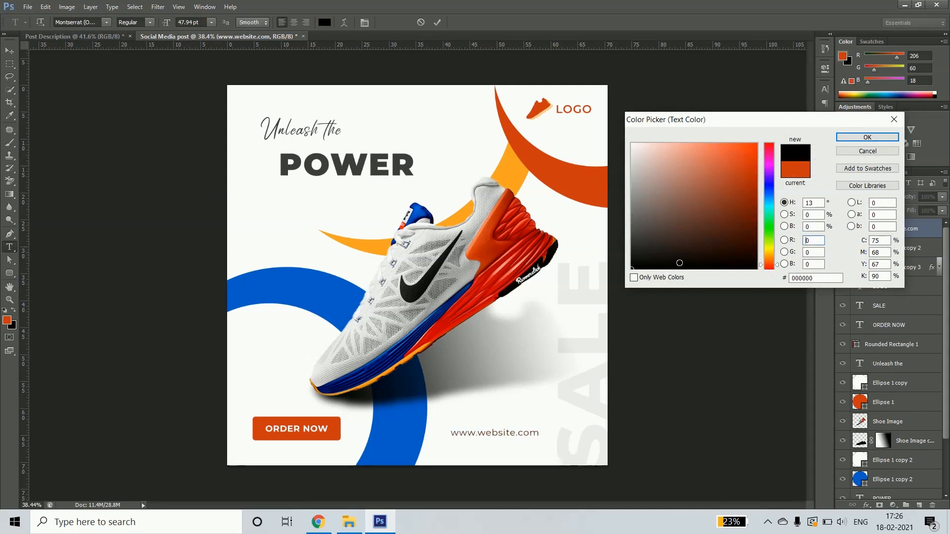
{"action": "left_click", "coordinate": [868, 137]}
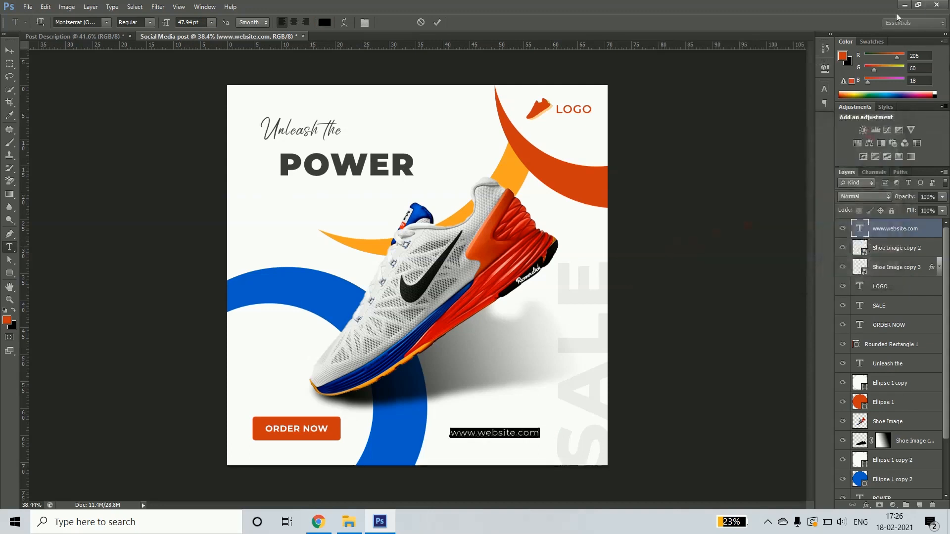
Widen the letter spacing of the website text evenly across all its characters
{"action": "key", "text": "alt+Right"}
{"action": "key", "text": "alt+Right"}
{"action": "key", "text": "alt+Right"}
{"action": "key", "text": "alt+Right"}
{"action": "key", "text": "alt+Right"}
{"action": "key", "text": "alt+Right"}
{"action": "key", "text": "alt+Right"}
{"action": "key", "text": "alt+Right"}
{"action": "key", "text": "alt+Right"}
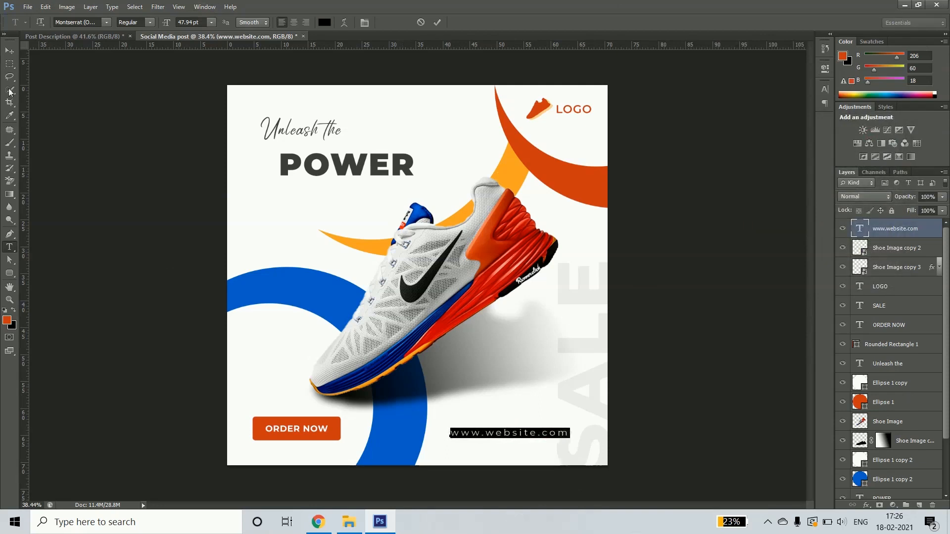
Align the website text vertically with the center of the ORDER NOW button and move it slightly right
{"action": "left_click", "coordinate": [9, 50]}
{"action": "left_click", "coordinate": [330, 428], "text": "shift"}
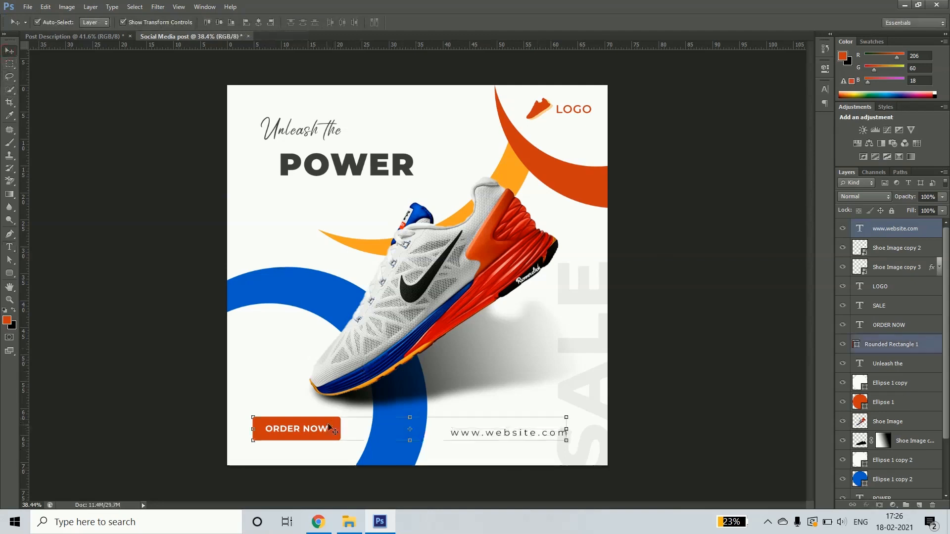
{"action": "left_click", "coordinate": [330, 428], "text": "shift"}
{"action": "left_click", "coordinate": [223, 25]}
{"action": "left_click", "coordinate": [655, 386]}
{"action": "left_click", "coordinate": [540, 432]}
{"action": "left_click_drag", "start_coordinate": [539, 433], "coordinate": [550, 433]}
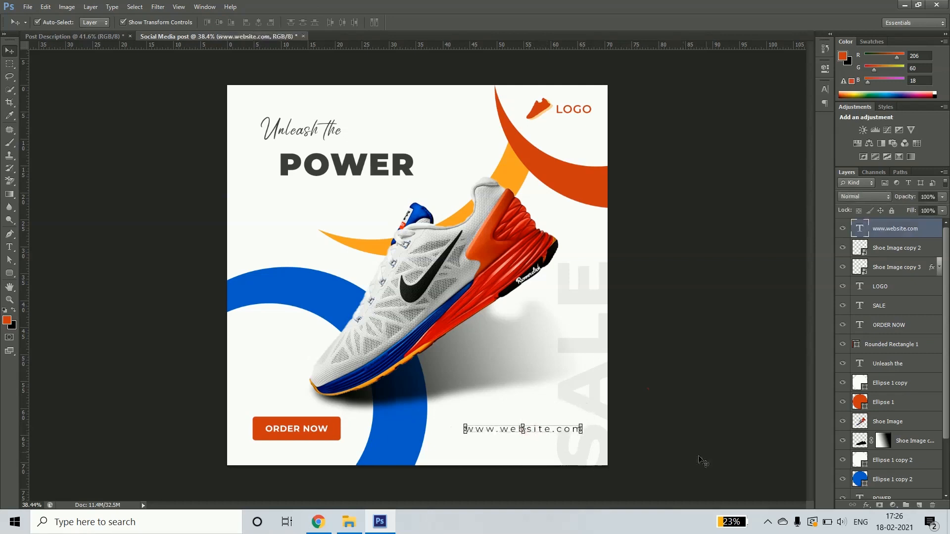
{"action": "left_click", "coordinate": [697, 426]}
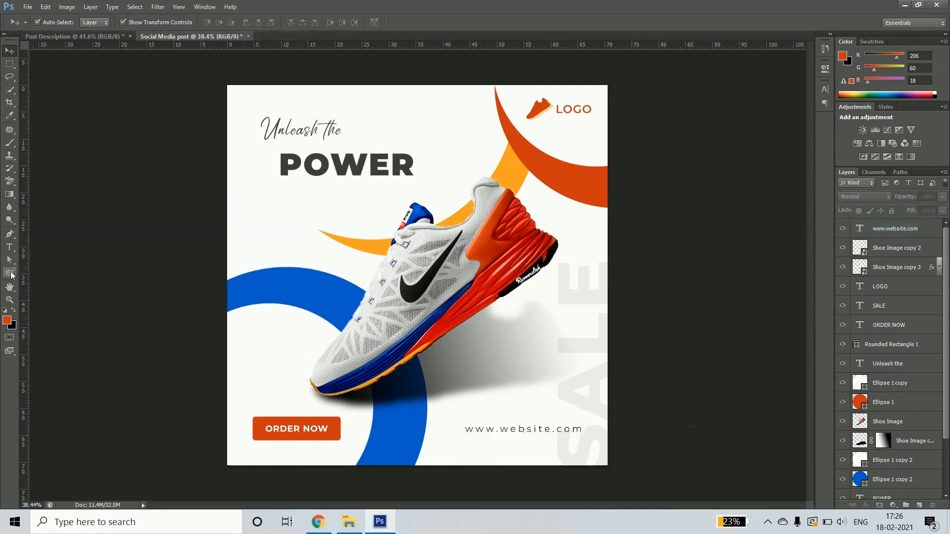
Draw an orange-red circle about 456 px wide over the upper part of the blue ring, keeping its fill #ce3c12
{"action": "right_click", "coordinate": [10, 275]}
{"action": "left_click", "coordinate": [45, 293]}
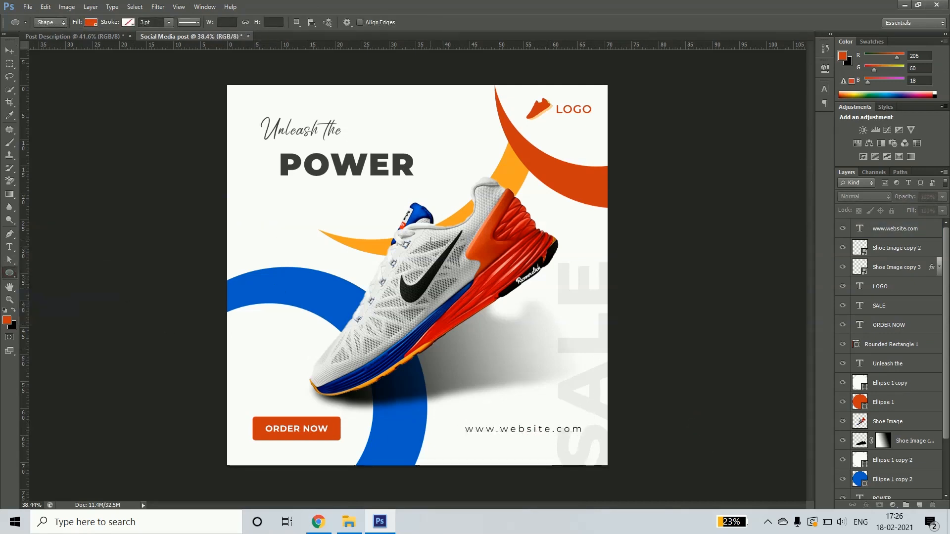
{"action": "left_click_drag", "start_coordinate": [245, 243], "coordinate": [332, 357]}
{"action": "double_click", "coordinate": [859, 229]}
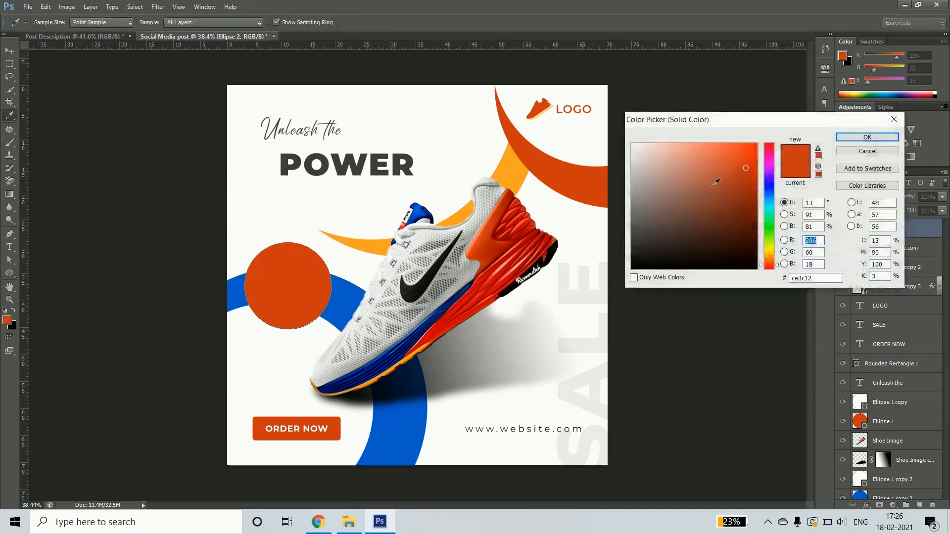
{"action": "left_click", "coordinate": [867, 138]}
{"action": "left_click", "coordinate": [10, 50]}
{"action": "left_click", "coordinate": [173, 309]}
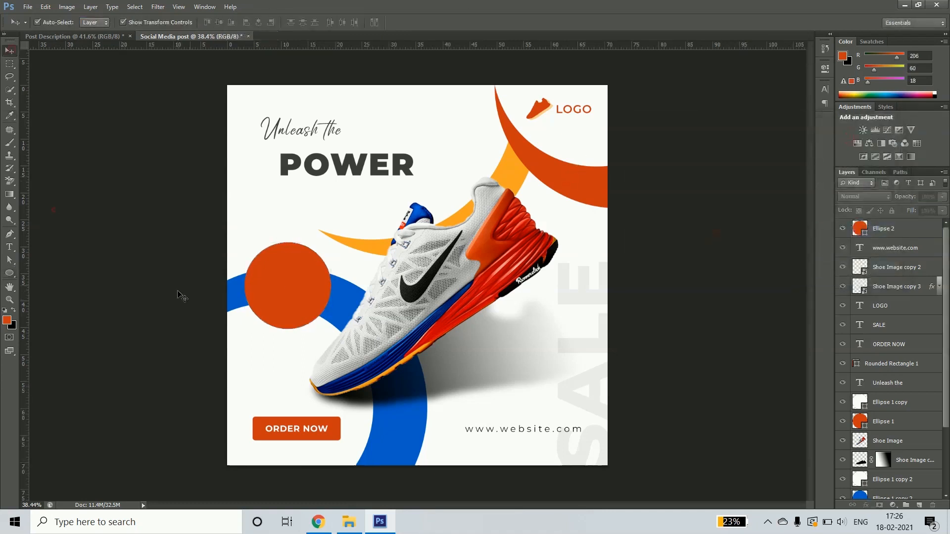
Give the new orange-red circle a white stroke 20 pt wide
{"action": "left_click", "coordinate": [311, 293]}
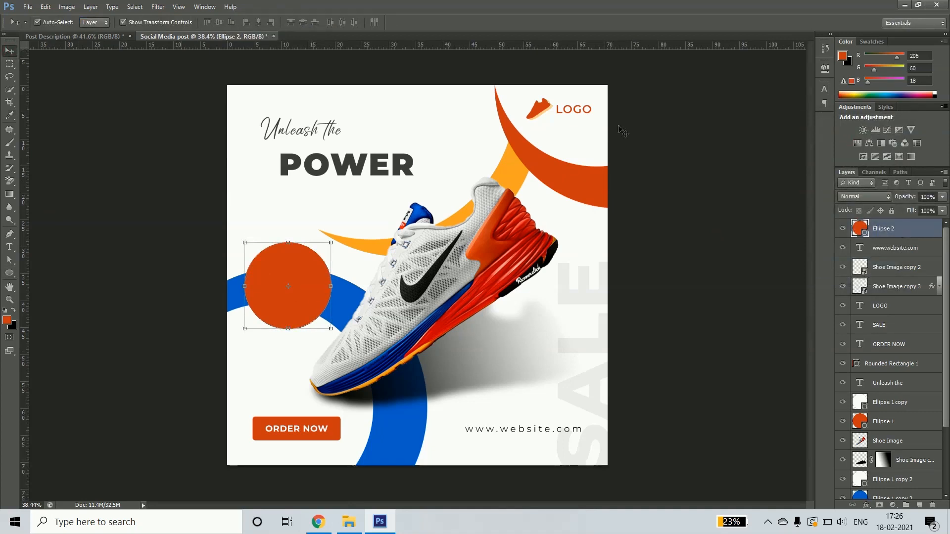
{"action": "left_click", "coordinate": [10, 273]}
{"action": "left_click", "coordinate": [128, 22]}
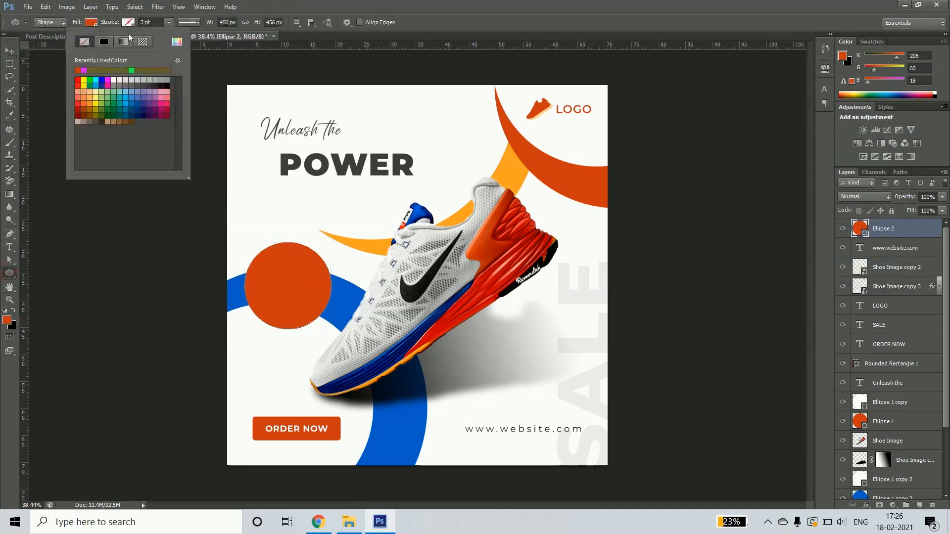
{"action": "left_click", "coordinate": [115, 79]}
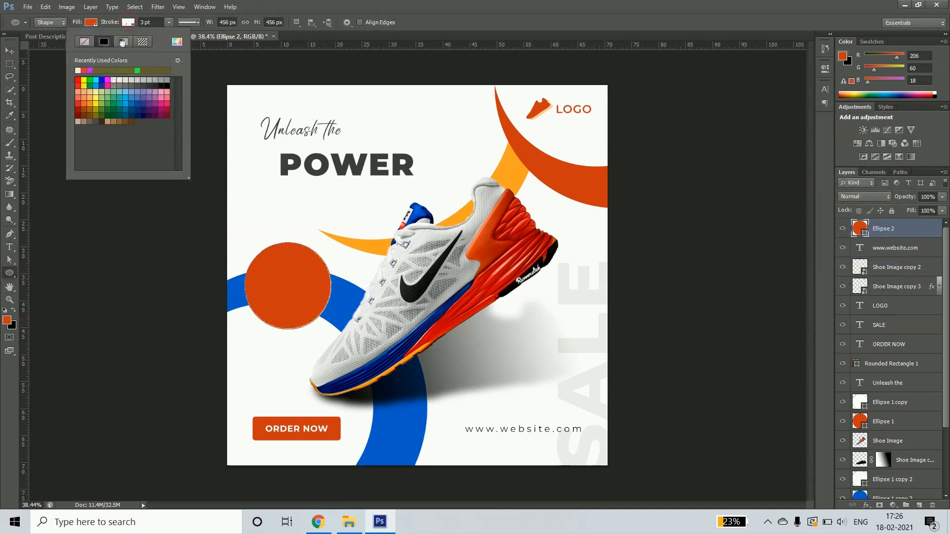
{"action": "left_click_drag", "start_coordinate": [153, 23], "coordinate": [128, 25]}
{"action": "type", "text": "10"}
{"action": "key", "text": "Return"}
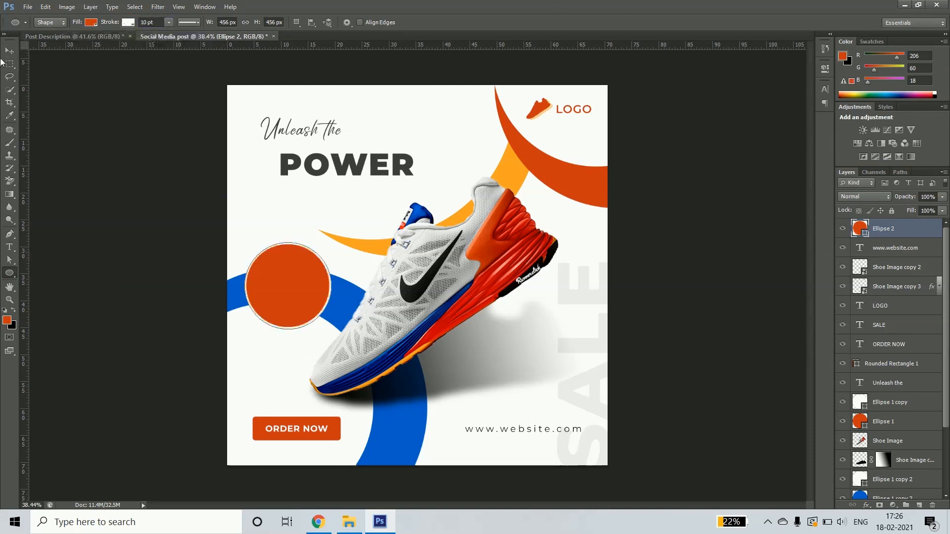
{"action": "left_click", "coordinate": [162, 23]}
{"action": "type", "text": "20"}
{"action": "key", "text": "Return"}
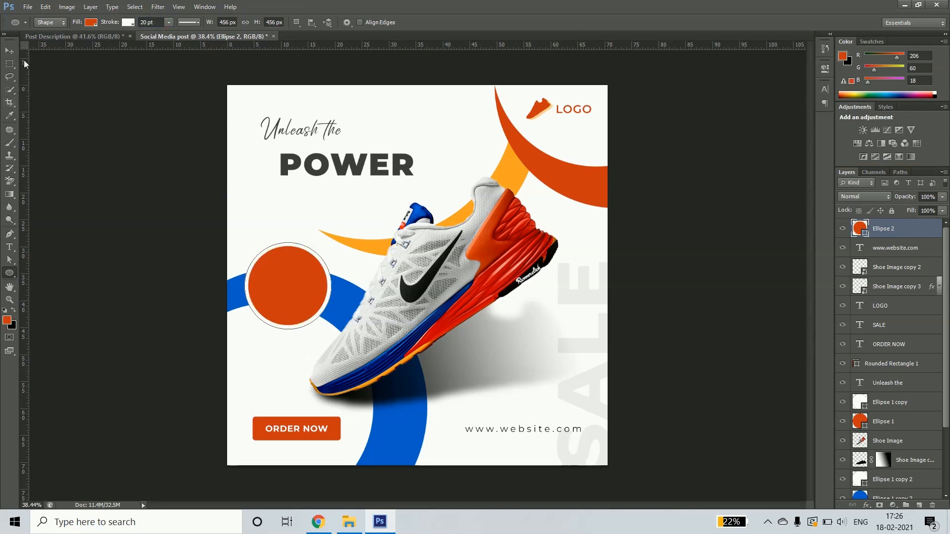
Duplicate the white-stroked circle and scale the copy to 86.84% about its center to form a double-ringed badge
{"action": "left_click", "coordinate": [9, 51]}
{"action": "left_click", "coordinate": [47, 235]}
{"action": "left_click", "coordinate": [300, 302]}
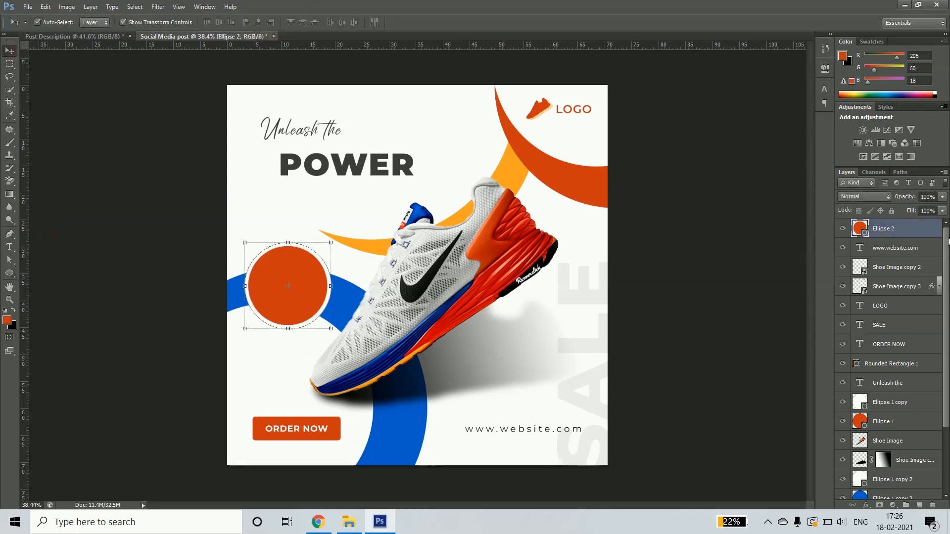
{"action": "right_click", "coordinate": [902, 229]}
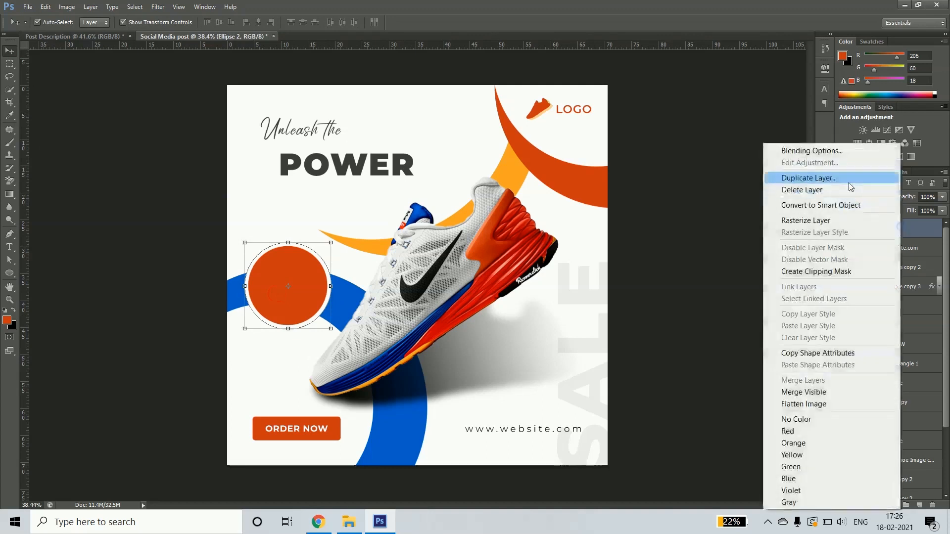
{"action": "left_click", "coordinate": [849, 183]}
{"action": "left_click", "coordinate": [564, 159]}
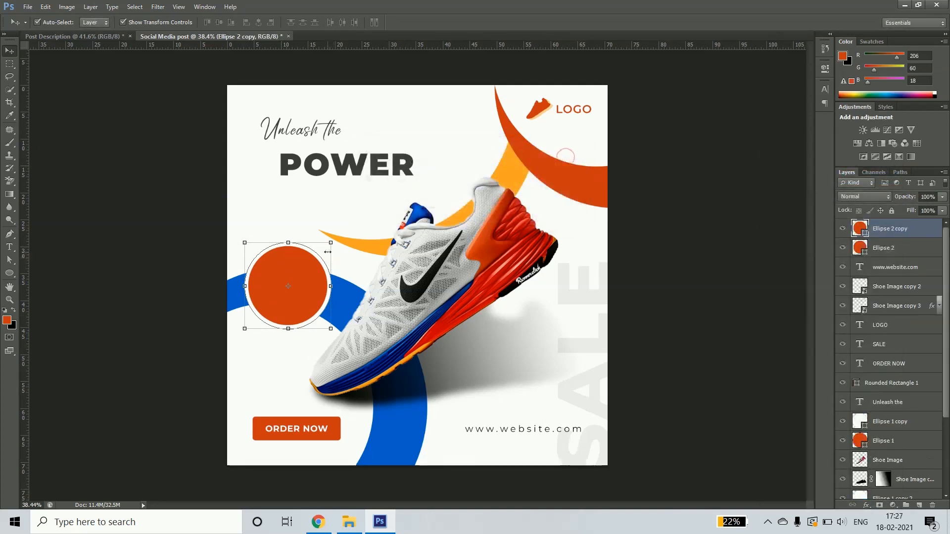
{"action": "left_click_drag", "start_coordinate": [330, 242], "coordinate": [325, 249]}
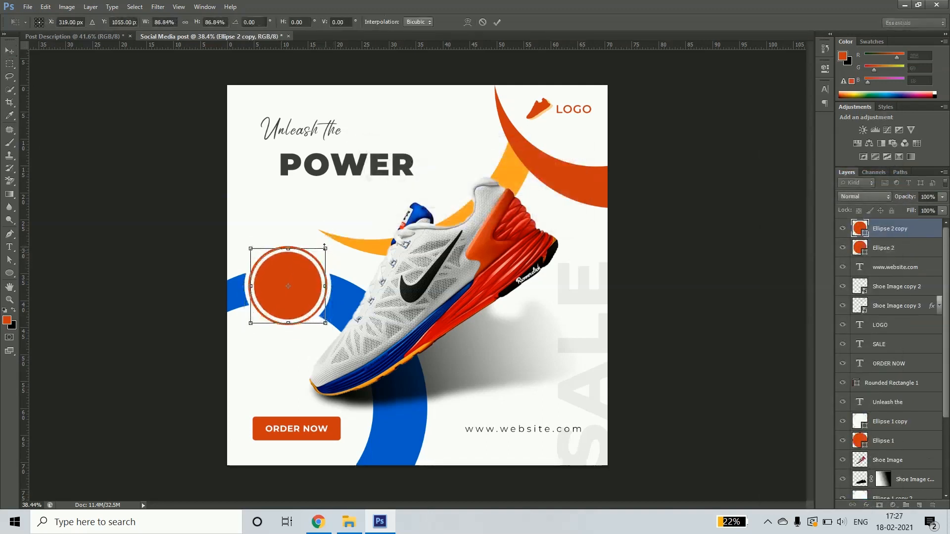
{"action": "key", "text": "Return"}
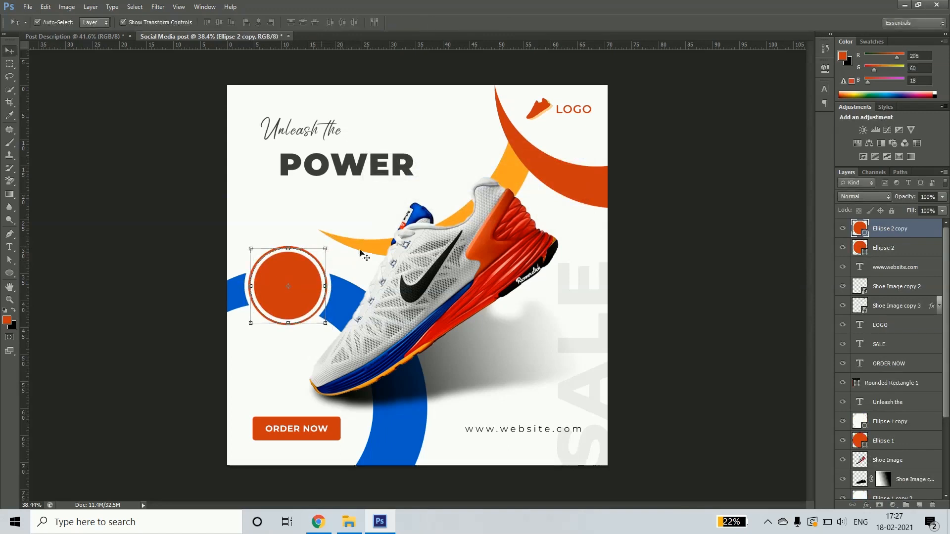
Change the smaller badge circle's white stroke to a dashed line 5 pt wide
{"action": "left_click", "coordinate": [10, 272]}
{"action": "left_click", "coordinate": [151, 22]}
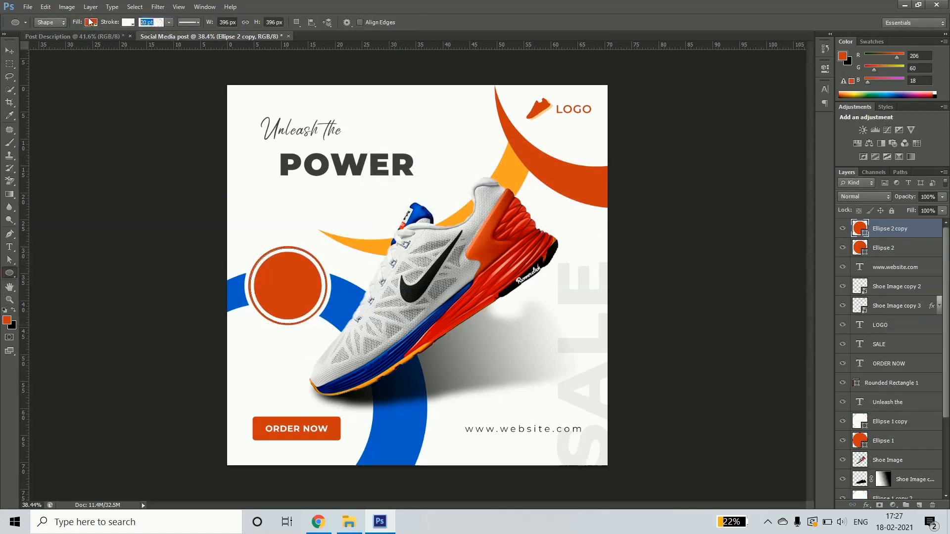
{"action": "type", "text": "1"}
{"action": "key", "text": "Return"}
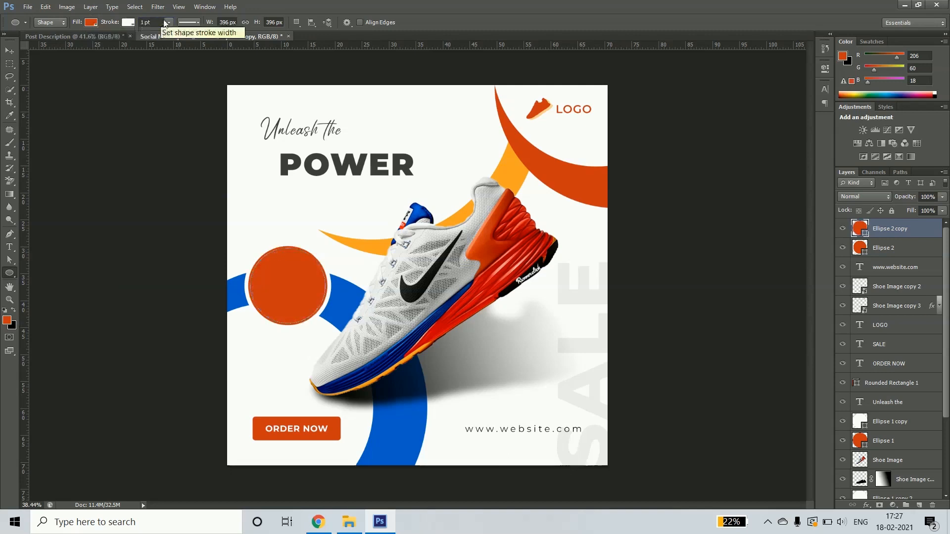
{"action": "type", "text": "5"}
{"action": "key", "text": "Return"}
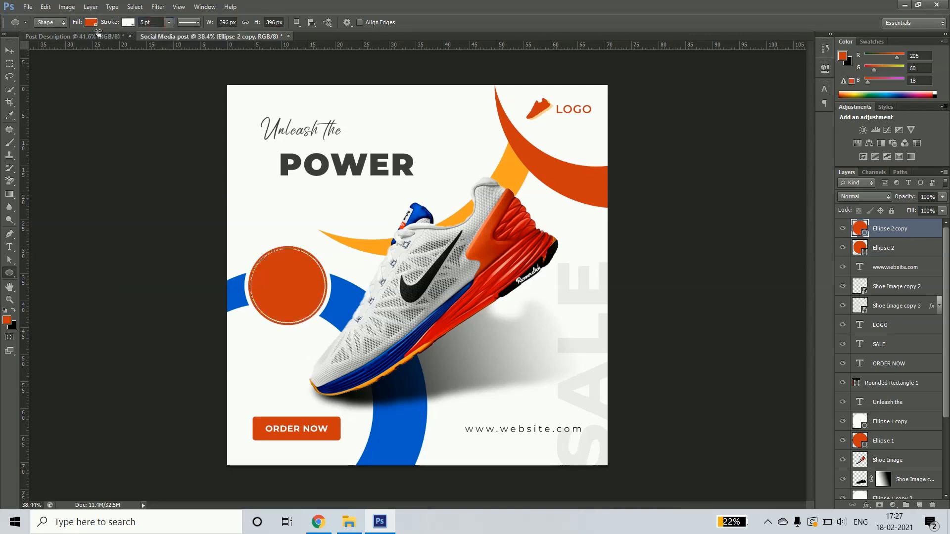
{"action": "left_click", "coordinate": [180, 22]}
{"action": "left_click", "coordinate": [179, 65]}
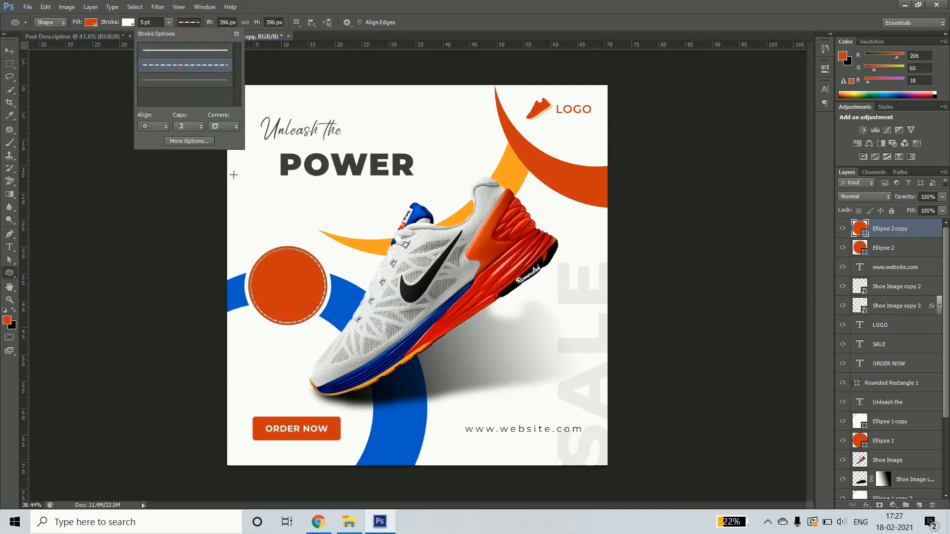
{"action": "left_click", "coordinate": [9, 51]}
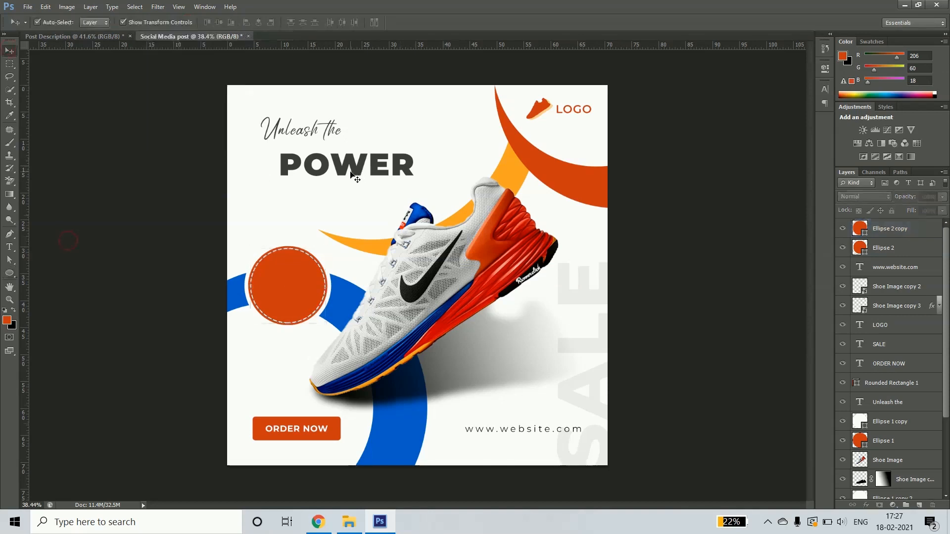
Duplicate the ORDER NOW text above the badge and change the copy to read 50%, keeping its colour #ffffff
{"action": "left_click_drag", "start_coordinate": [352, 174], "coordinate": [314, 217]}
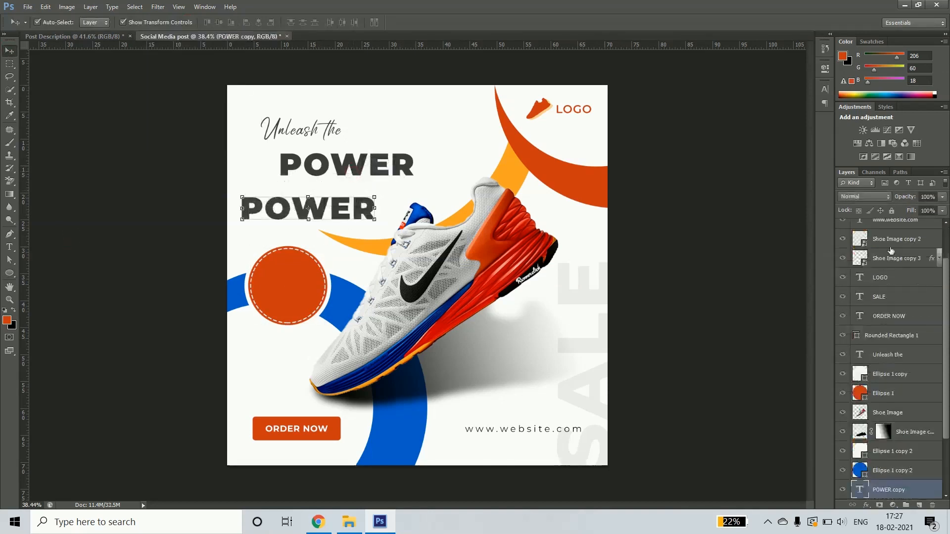
{"action": "key", "text": "ctrl+z"}
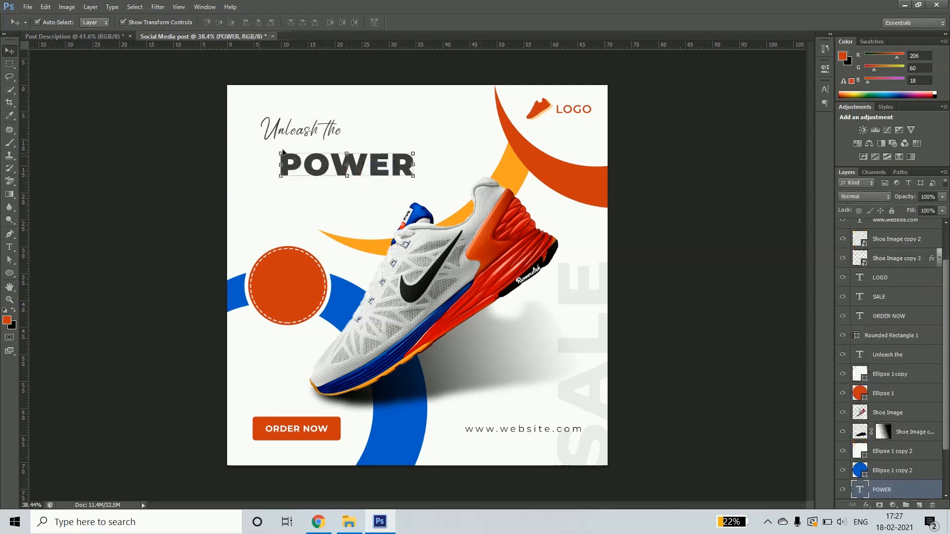
{"action": "left_click_drag", "start_coordinate": [314, 431], "coordinate": [292, 227]}
{"action": "double_click", "coordinate": [860, 316]}
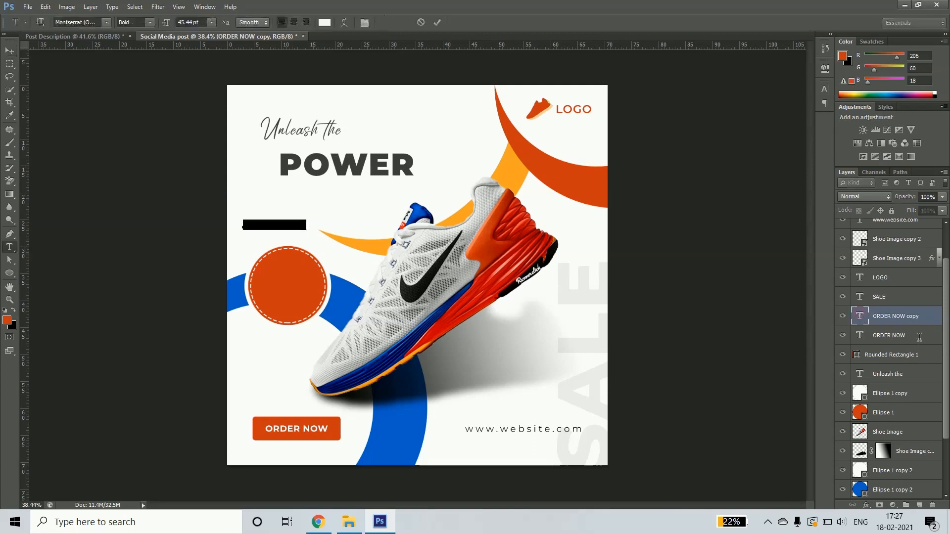
{"action": "key", "text": "BackSpace"}
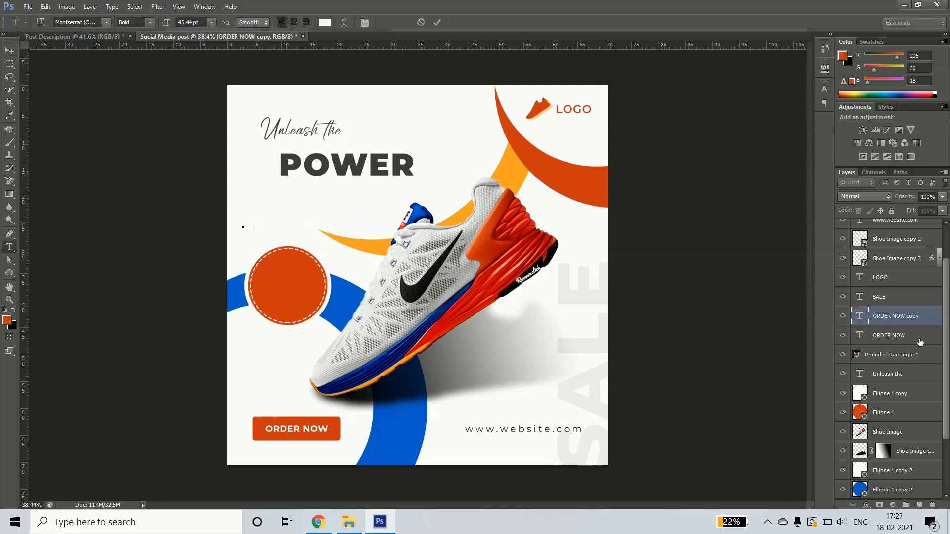
{"action": "left_click", "coordinate": [324, 22]}
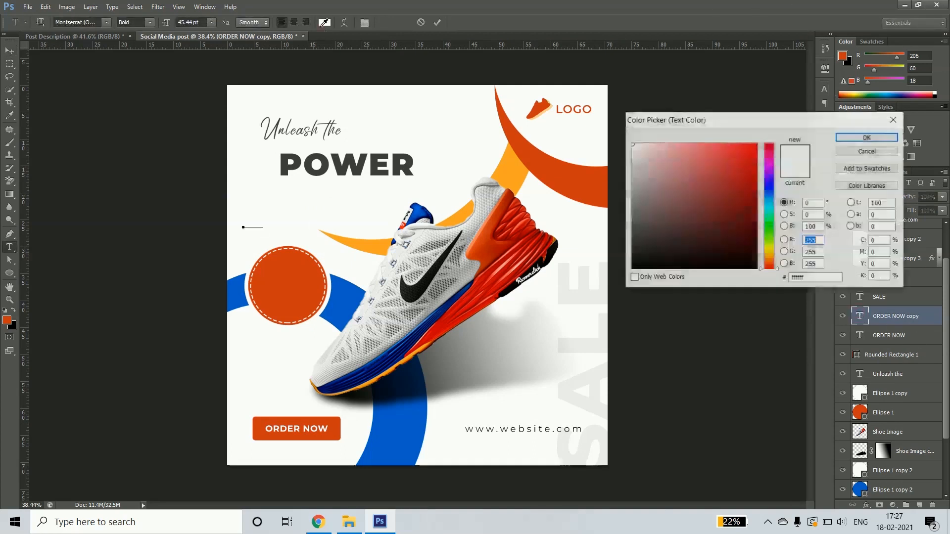
{"action": "left_click", "coordinate": [652, 231]}
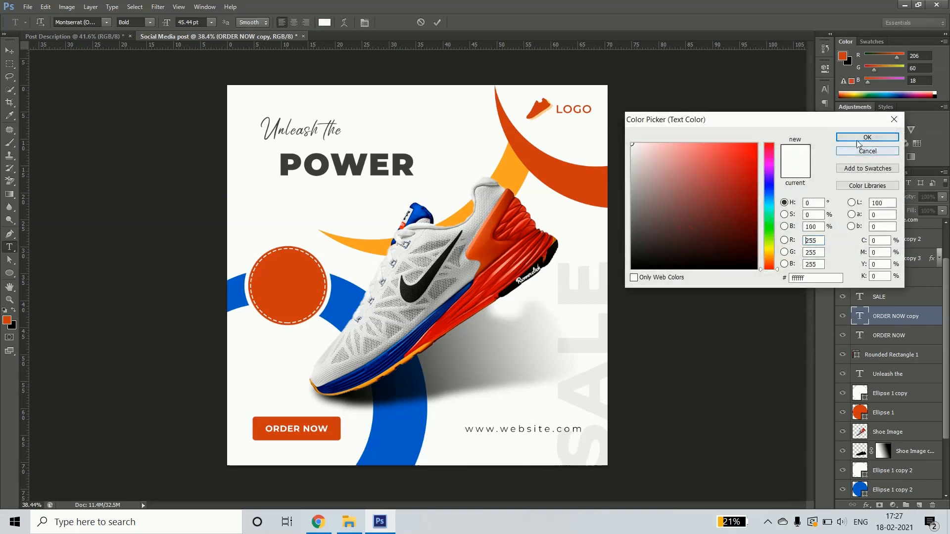
{"action": "left_click", "coordinate": [867, 138]}
{"action": "left_click", "coordinate": [9, 50]}
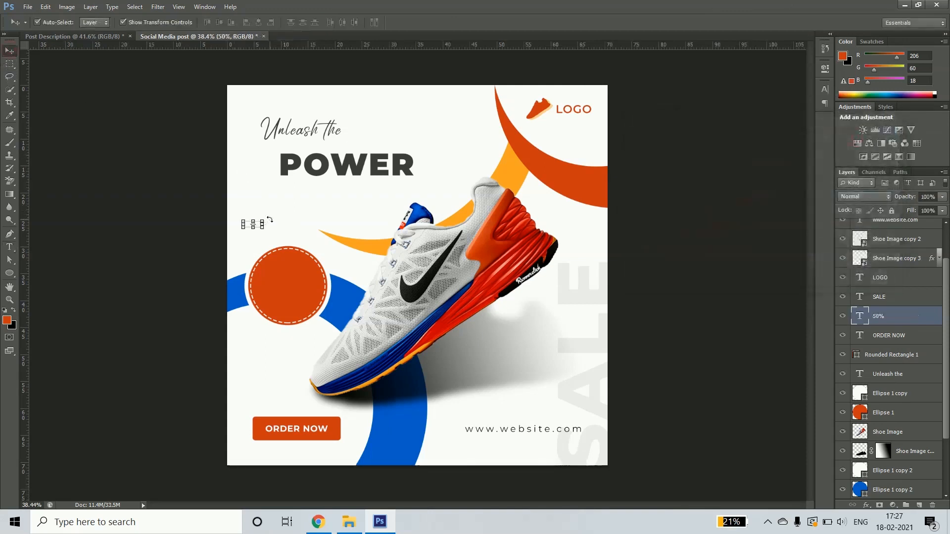
Scale the 50% text to about 246% in the middle of the badge and bring its layer to the front
{"action": "key", "text": "ctrl+t"}
{"action": "left_click_drag", "start_coordinate": [264, 217], "coordinate": [311, 288]}
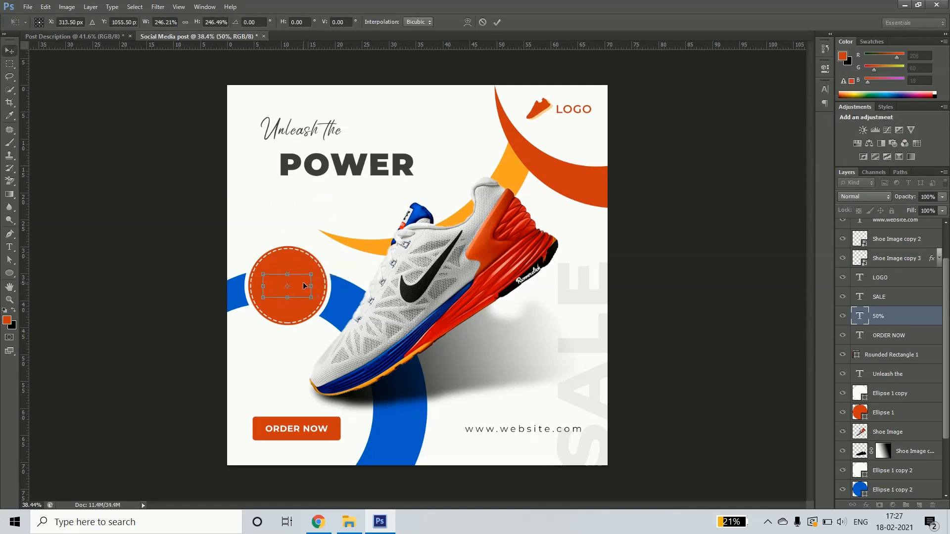
{"action": "key", "text": "Return"}
{"action": "key", "text": "ctrl+shift+bracketright"}
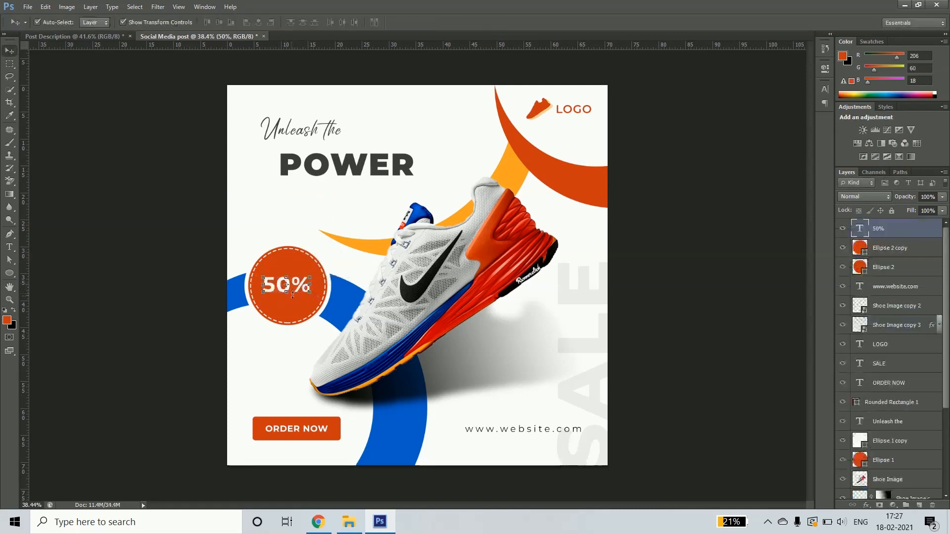
Duplicate the 50% text straight down inside the badge and change the copy to OFF
{"action": "scroll", "coordinate": [293, 292], "scroll_direction": "up", "scroll_amount": 3}
{"action": "left_click_drag", "start_coordinate": [288, 303], "coordinate": [325, 281]}
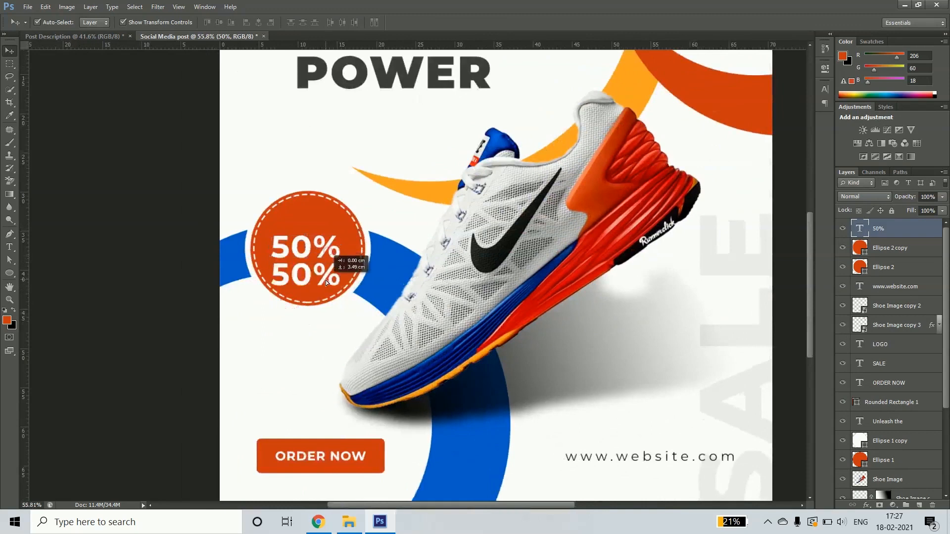
{"action": "double_click", "coordinate": [859, 229]}
{"action": "type", "text": "OFF"}
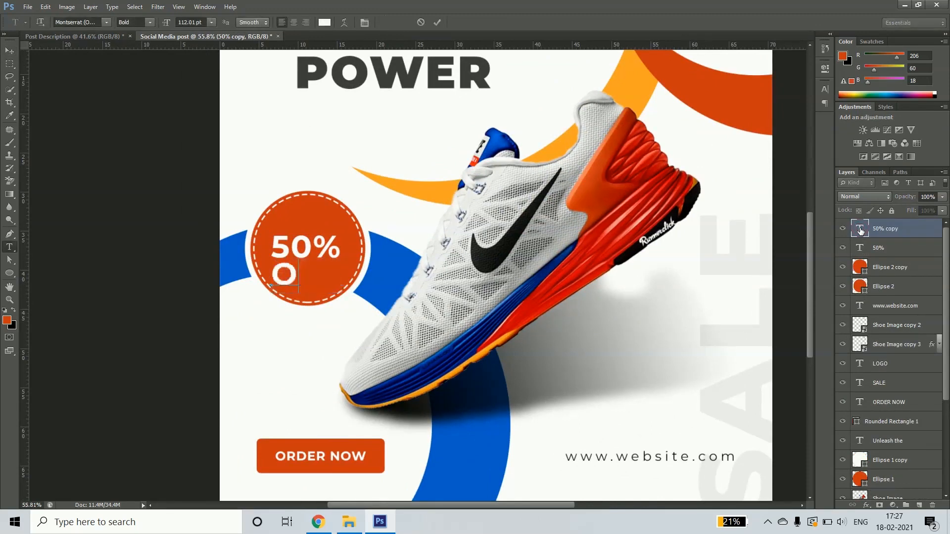
{"action": "key", "text": "ctrl+Return"}
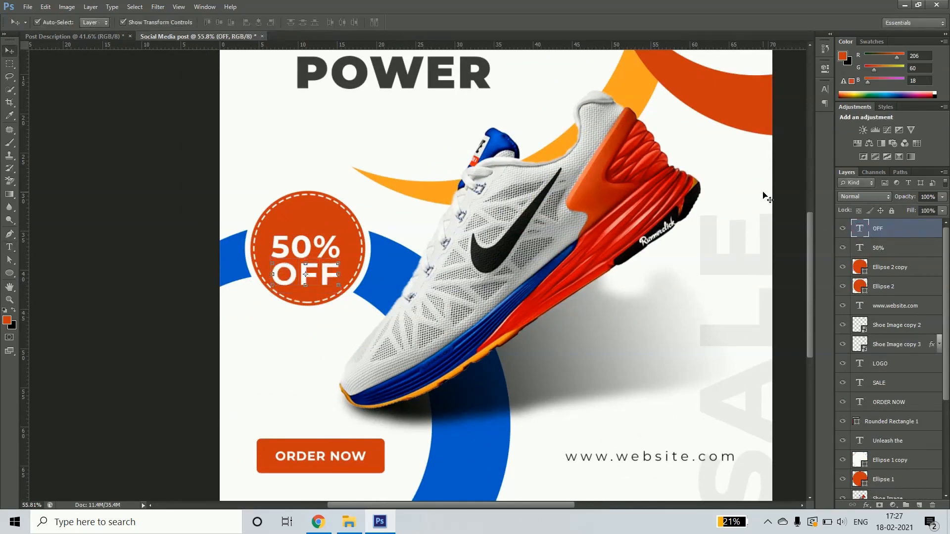
Scale the OFF text to about 60% about its center
{"action": "key", "text": "ctrl+t"}
{"action": "left_click_drag", "start_coordinate": [347, 268], "coordinate": [326, 263]}
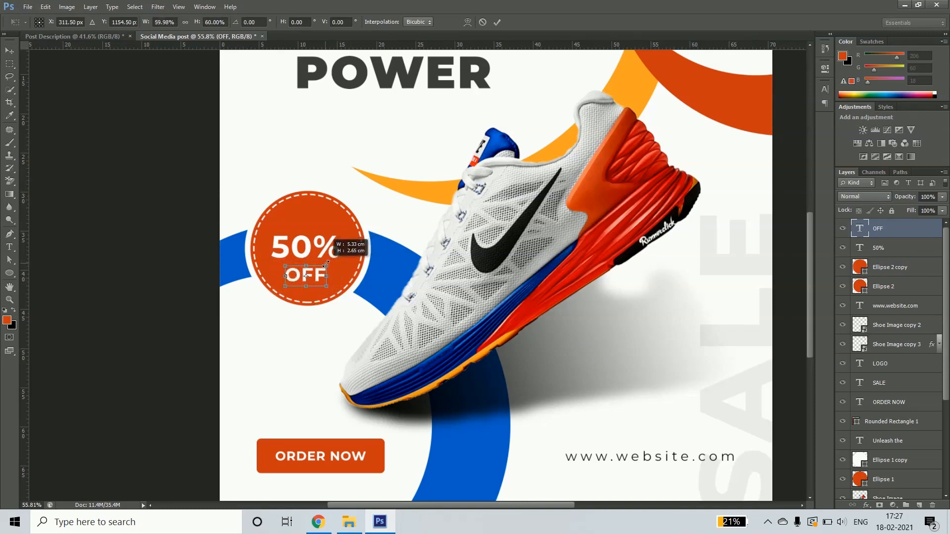
{"action": "key", "text": "Return"}
Duplicate the OFF text above 50% in the badge and change the copy to UPTO
{"action": "scroll", "coordinate": [464, 280], "scroll_direction": "up", "scroll_amount": 2}
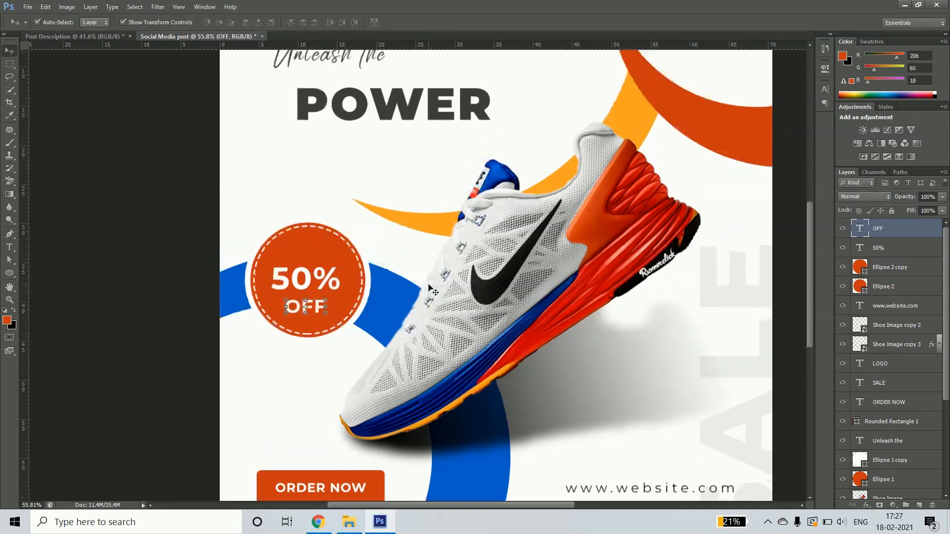
{"action": "left_click_drag", "start_coordinate": [316, 301], "coordinate": [322, 246]}
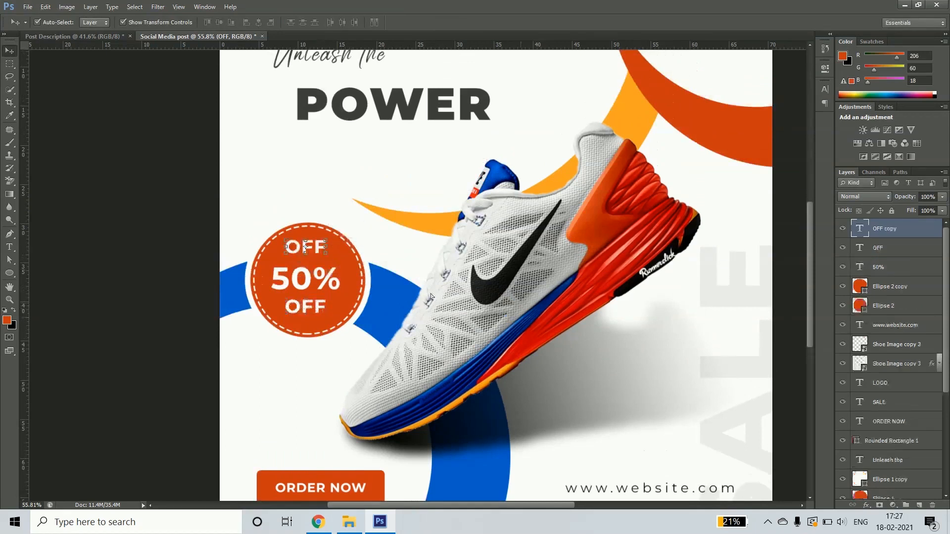
{"action": "double_click", "coordinate": [860, 229]}
{"action": "type", "text": "UPTO"}
{"action": "left_click", "coordinate": [10, 50]}
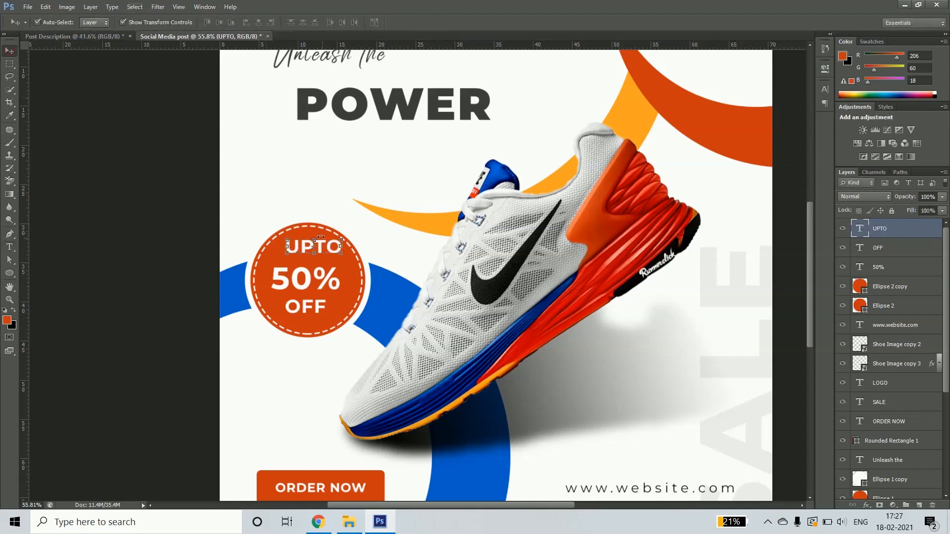
Scale the UPTO text to about 74% and nudge it down and left so it is centered closely above 50%
{"action": "left_click_drag", "start_coordinate": [342, 239], "coordinate": [334, 233]}
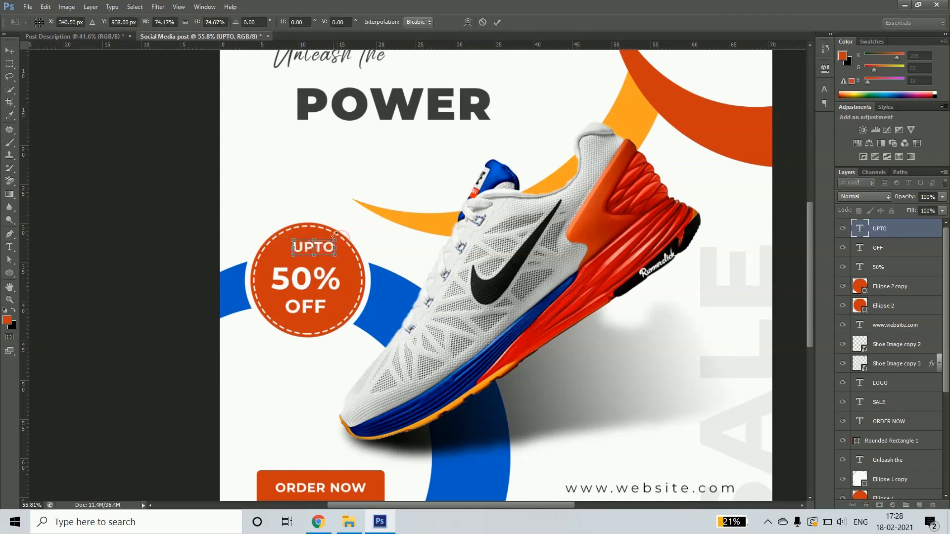
{"action": "key", "text": "Return"}
{"action": "key", "text": "shift+Left"}
{"action": "key", "text": "shift+Down"}
{"action": "key", "text": "shift+Down"}
{"action": "key", "text": "shift+Left"}
{"action": "key", "text": "shift+Left"}
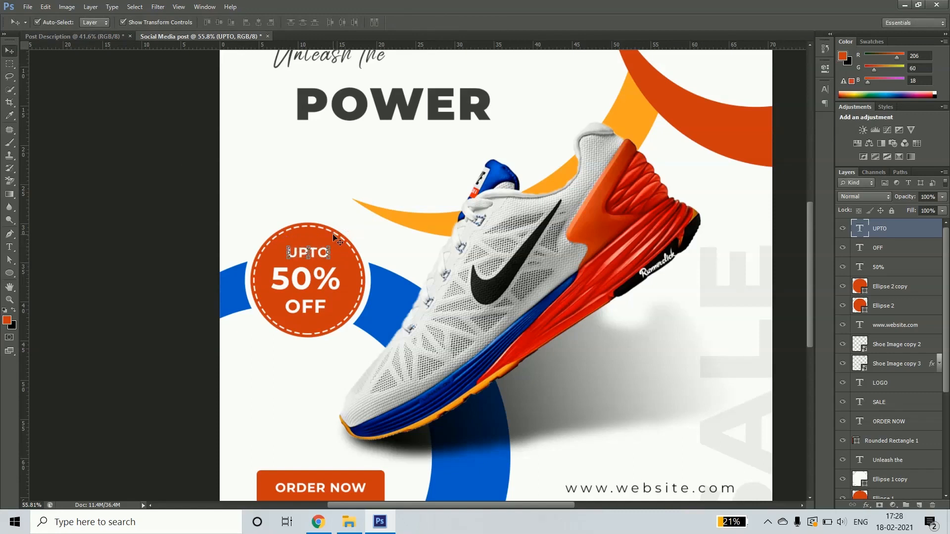
Reduce the UPTO text's opacity to 50% and deselect it
{"action": "key", "text": "7"}
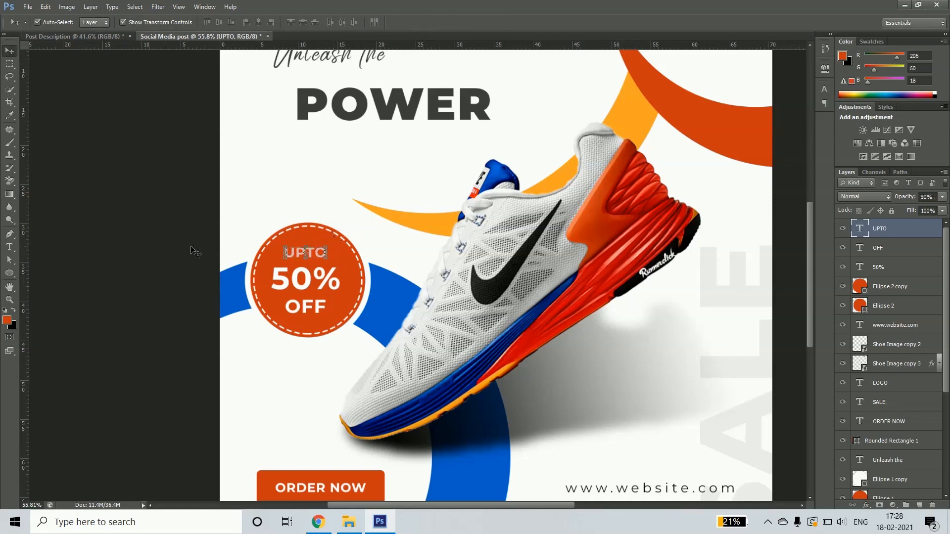
{"action": "left_click", "coordinate": [151, 253]}
{"action": "left_click", "coordinate": [384, 304], "text": "alt"}
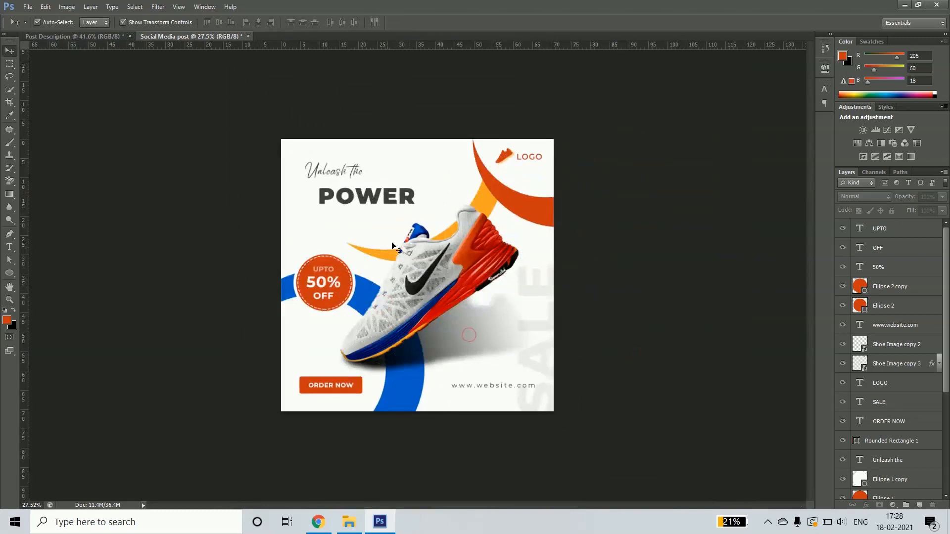
Duplicate the "Unleash the" text to its right and change the copy to "Limited Edition"
{"action": "left_click_drag", "start_coordinate": [339, 170], "coordinate": [427, 169]}
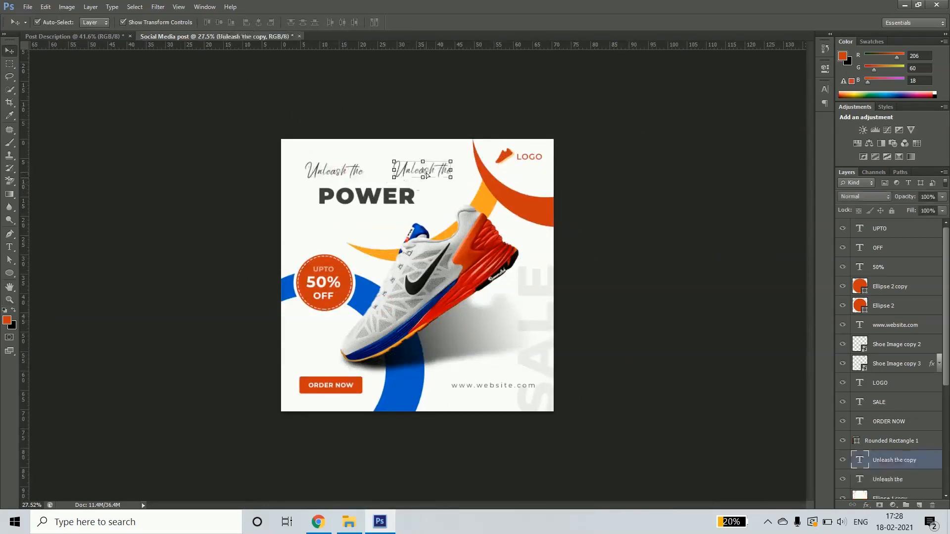
{"action": "key", "text": "t"}
{"action": "double_click", "coordinate": [422, 168]}
{"action": "triple_click", "coordinate": [422, 169]}
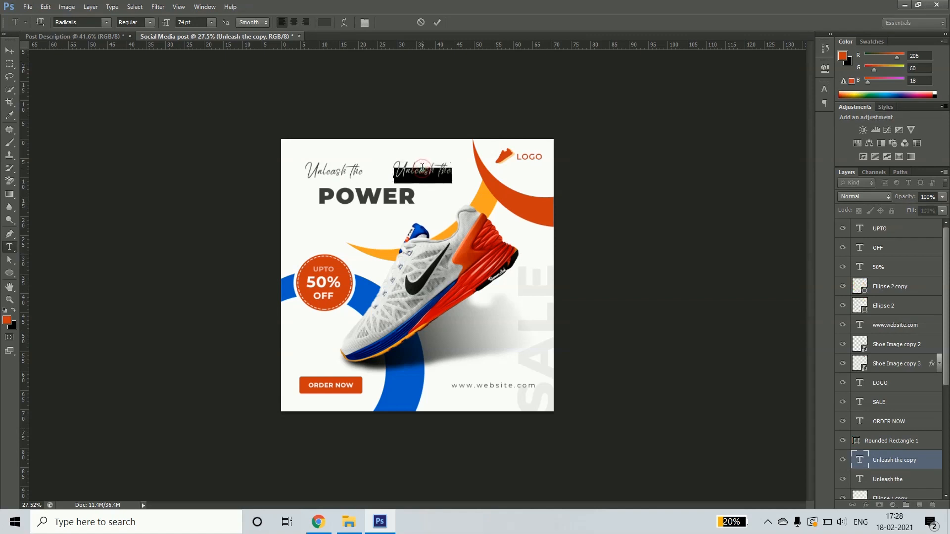
{"action": "type", "text": "Limited Edition"}
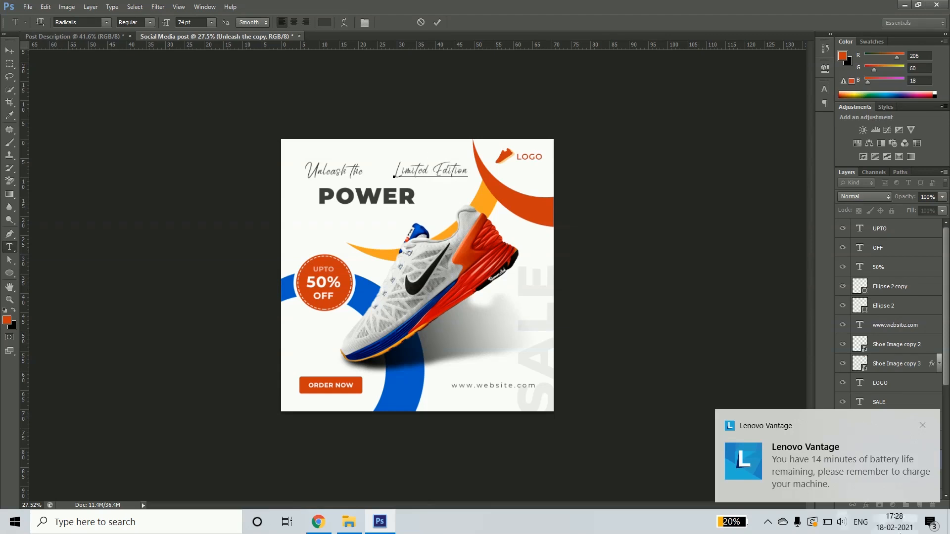
{"action": "left_click", "coordinate": [11, 52]}
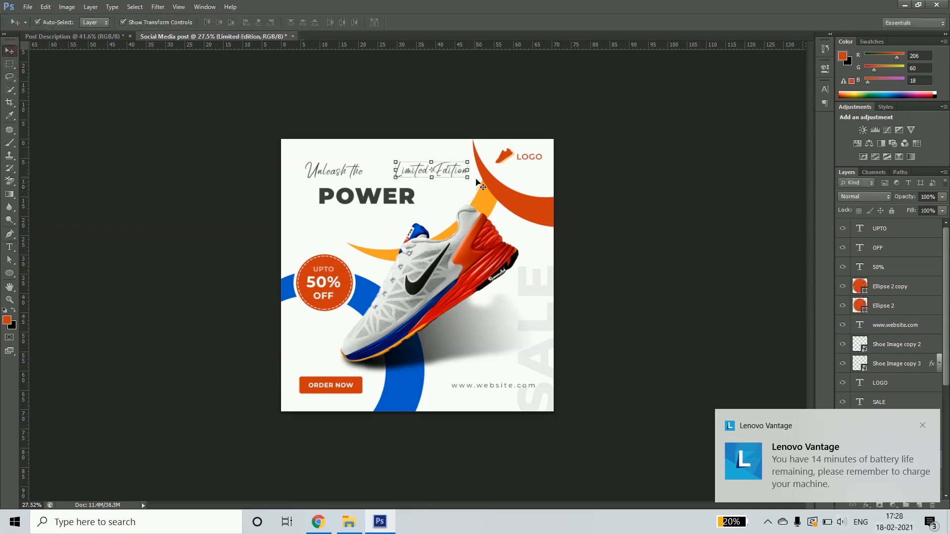
Move the Limited Edition text over the lower end of the blue ring and break it onto two lines
{"action": "left_click_drag", "start_coordinate": [456, 172], "coordinate": [430, 383]}
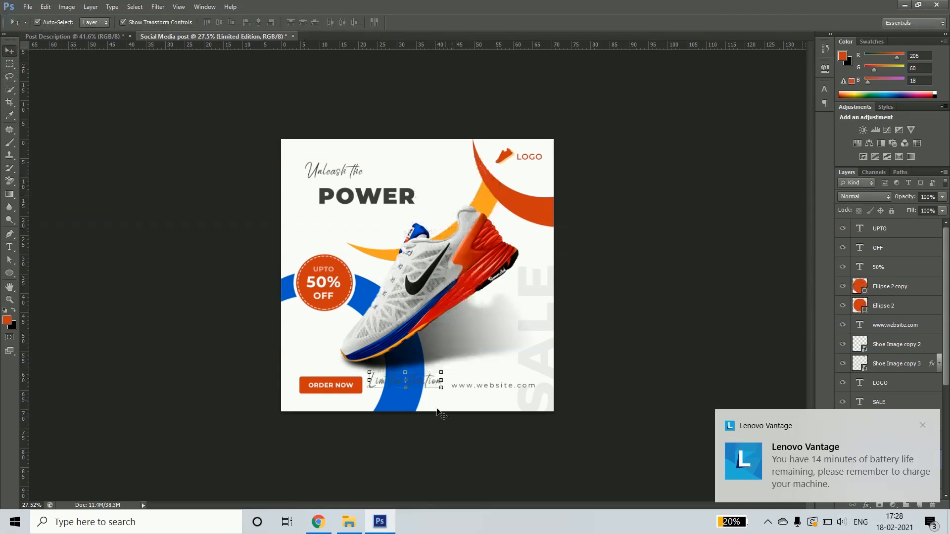
{"action": "left_click", "coordinate": [924, 427]}
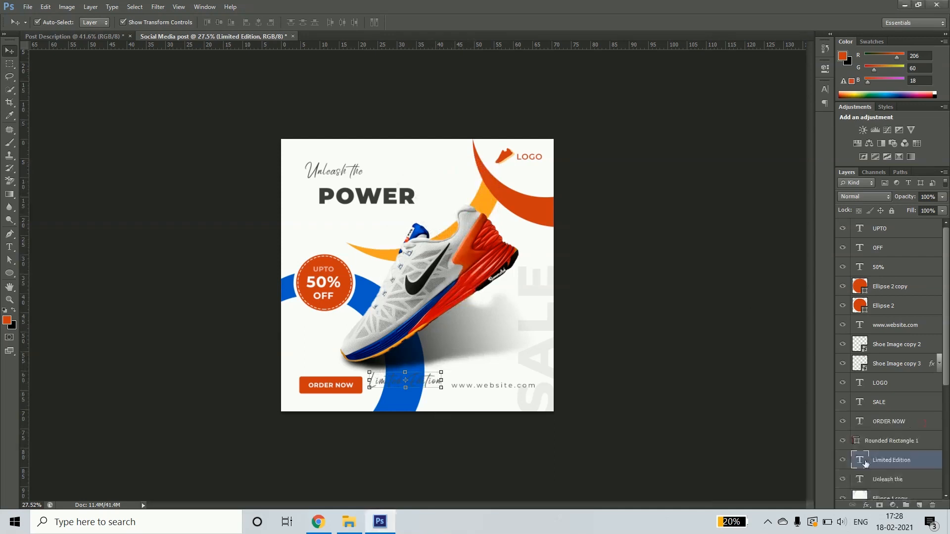
{"action": "double_click", "coordinate": [860, 460]}
{"action": "left_click", "coordinate": [404, 377]}
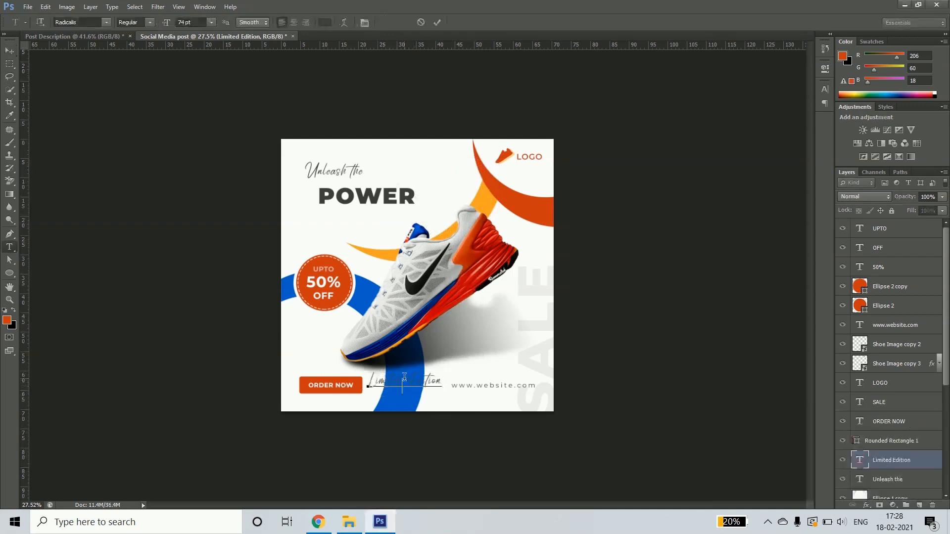
{"action": "key", "text": "Return"}
{"action": "left_click", "coordinate": [9, 51]}
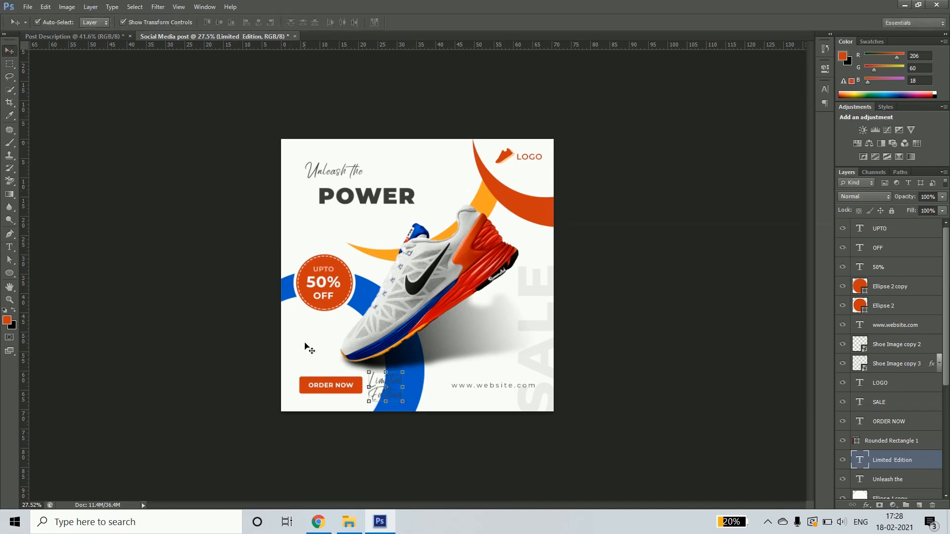
Scale the two-line Limited Edition text to about 79% and place it within the blue ring's lower end
{"action": "left_click_drag", "start_coordinate": [392, 397], "coordinate": [418, 377]}
{"action": "left_click", "coordinate": [419, 375]}
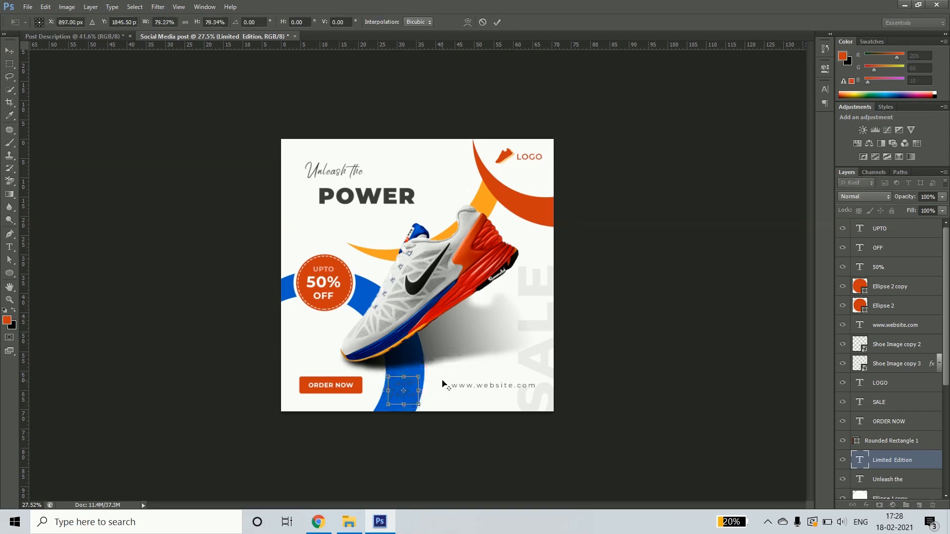
{"action": "key", "text": "Return"}
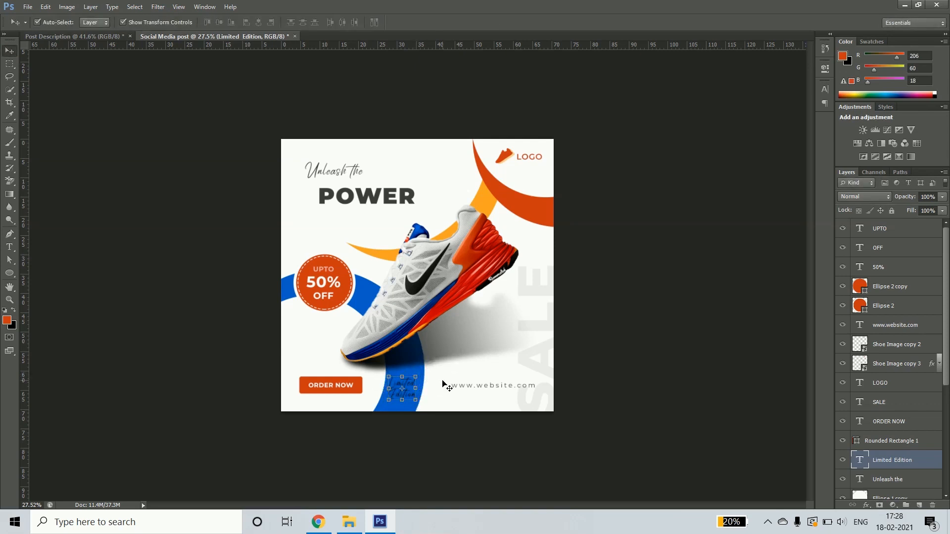
Color the Limited Edition text white and deselect it
{"action": "key", "text": "d"}
{"action": "key", "text": "ctrl+BackSpace"}
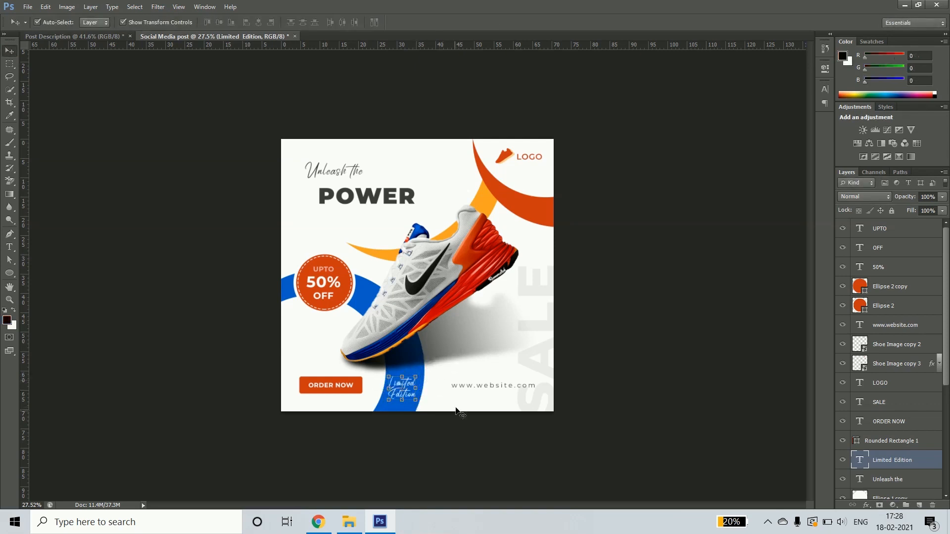
{"action": "left_click", "coordinate": [435, 431]}
Widen the lower end of the blue ring slightly and recenter the Limited Edition text within it
{"action": "left_click_drag", "start_coordinate": [421, 378], "coordinate": [409, 394]}
{"action": "left_click", "coordinate": [430, 403]}
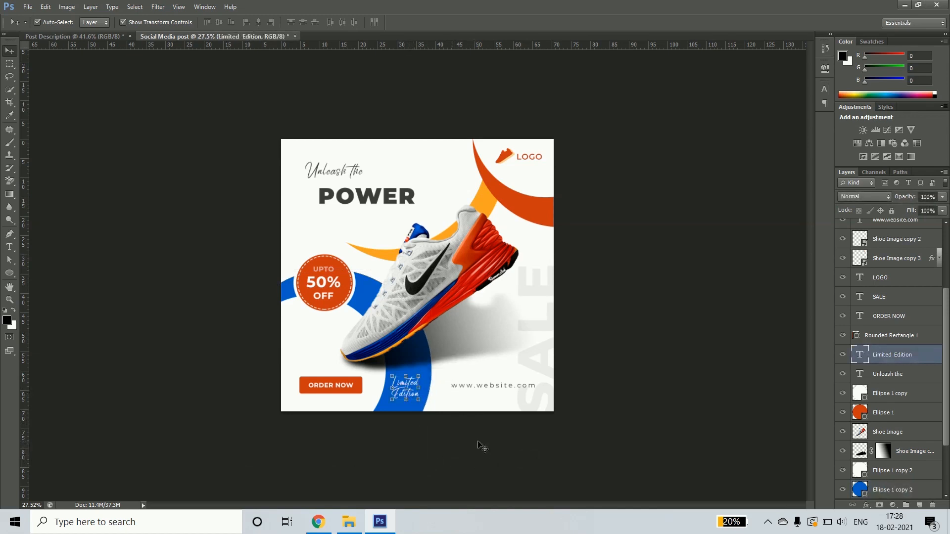
{"action": "left_click", "coordinate": [479, 443]}
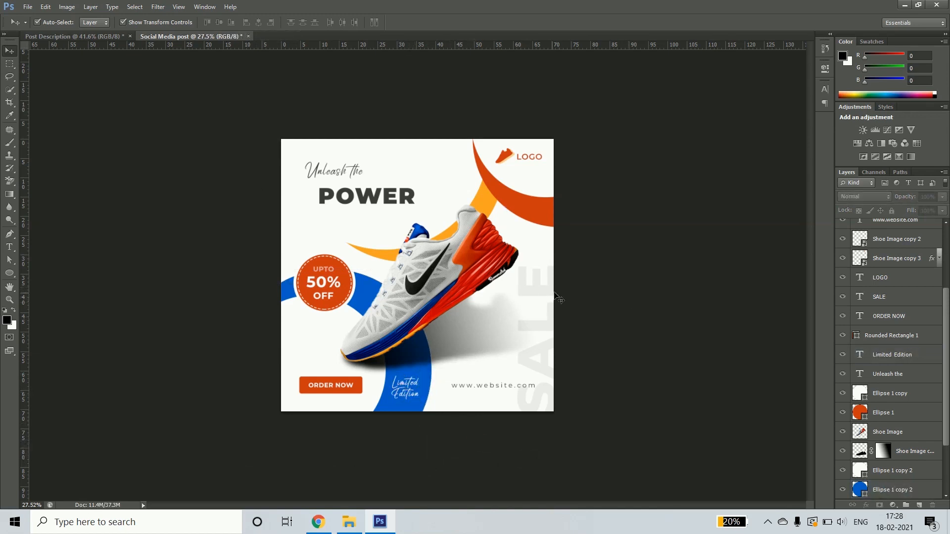
Enlarge the vertical SALE text and fit it against the right edge of the canvas
{"action": "left_click", "coordinate": [553, 294]}
{"action": "left_click", "coordinate": [516, 267]}
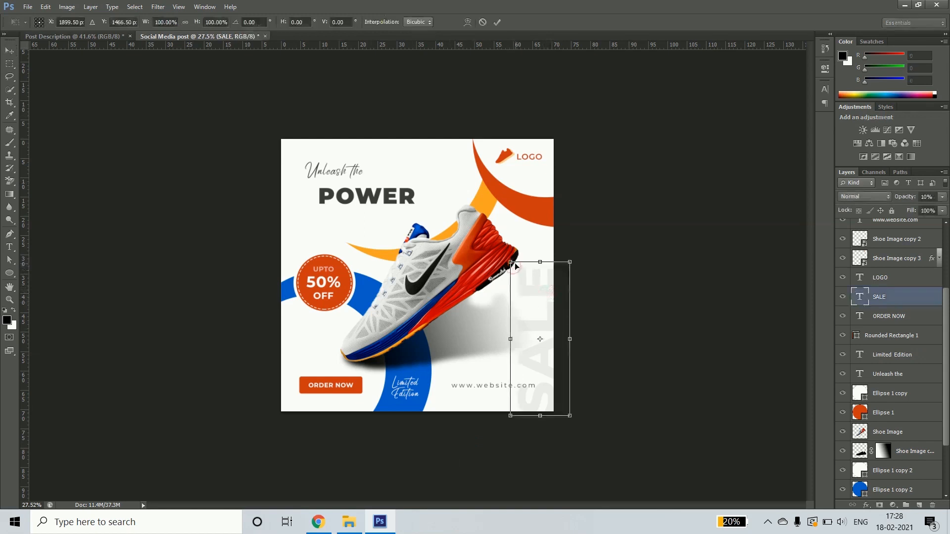
{"action": "left_click_drag", "start_coordinate": [510, 259], "coordinate": [491, 240]}
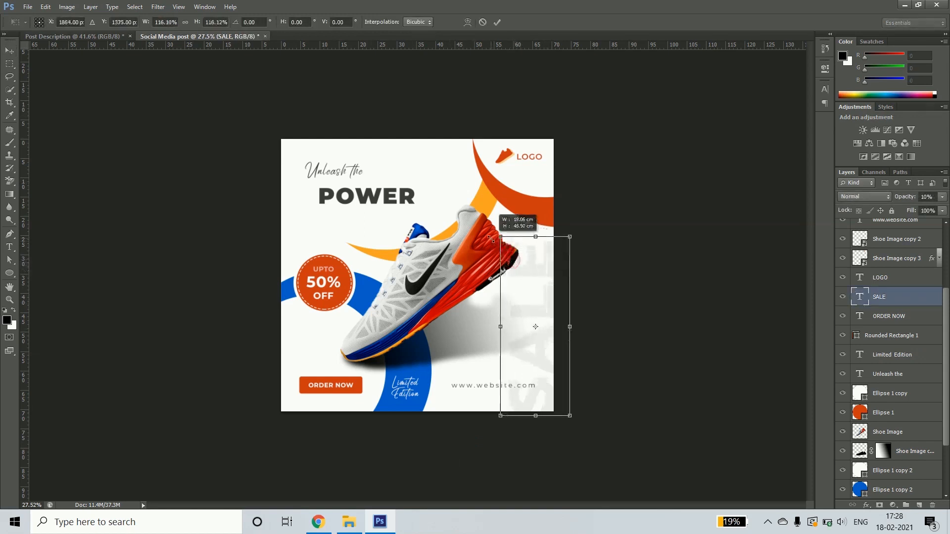
{"action": "key", "text": "Return"}
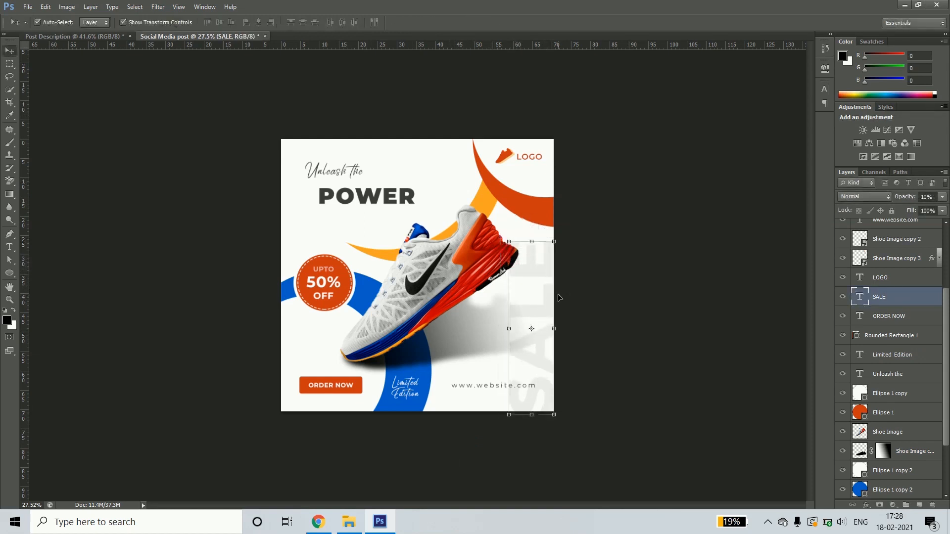
{"action": "left_click", "coordinate": [650, 329]}
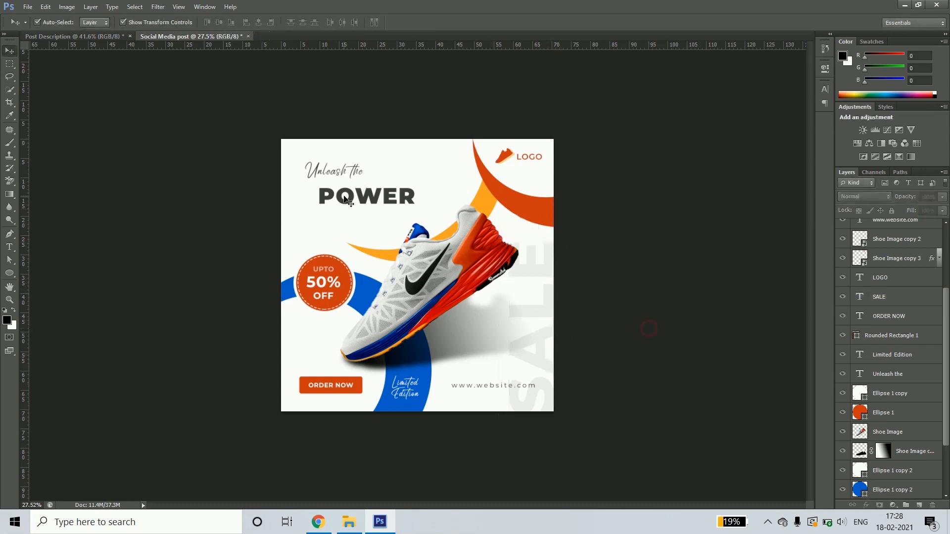
{"action": "left_click", "coordinate": [347, 200]}
{"action": "left_click", "coordinate": [345, 170]}
{"action": "left_click", "coordinate": [406, 203]}
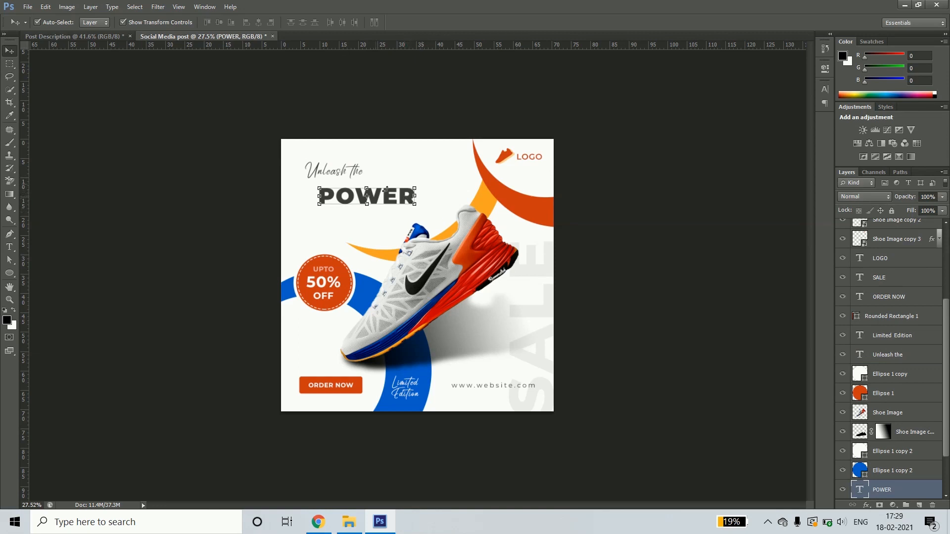
{"action": "left_click", "coordinate": [347, 173]}
{"action": "left_click", "coordinate": [370, 112]}
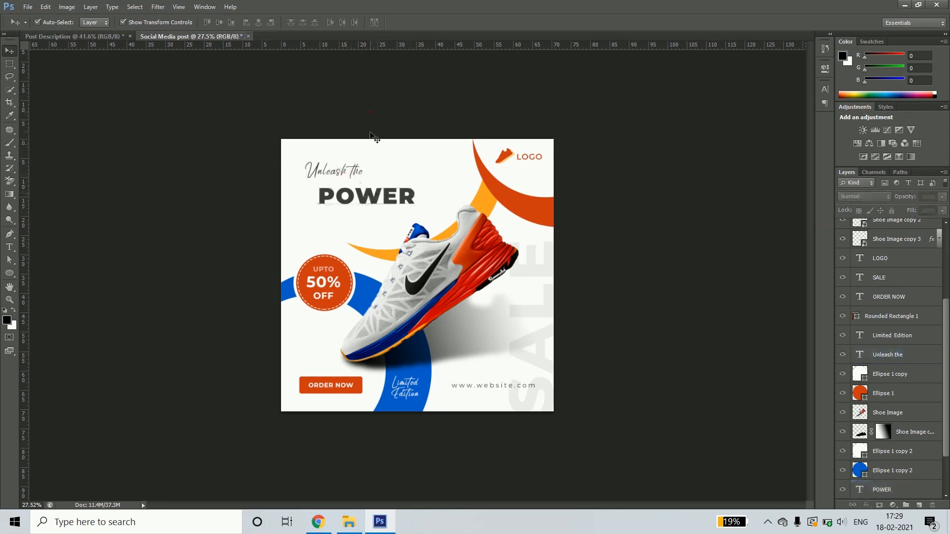
Skew the "Unleash the" and POWER texts together vertically by about -11 degrees so they rise to the right
{"action": "left_click", "coordinate": [370, 200]}
{"action": "left_click", "coordinate": [345, 172], "text": "shift"}
{"action": "key", "text": "ctrl+t"}
{"action": "left_click_drag", "start_coordinate": [419, 182], "coordinate": [399, 185]}
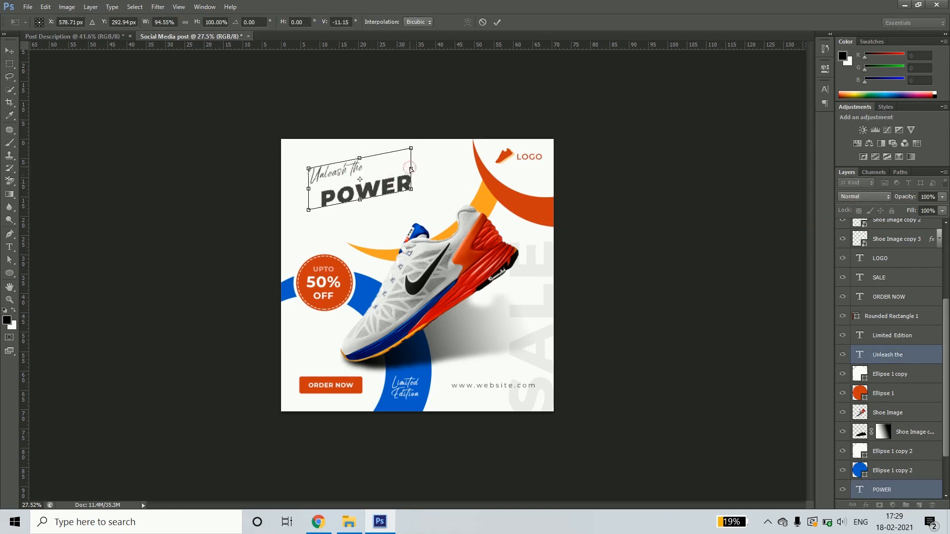
{"action": "key", "text": "Return"}
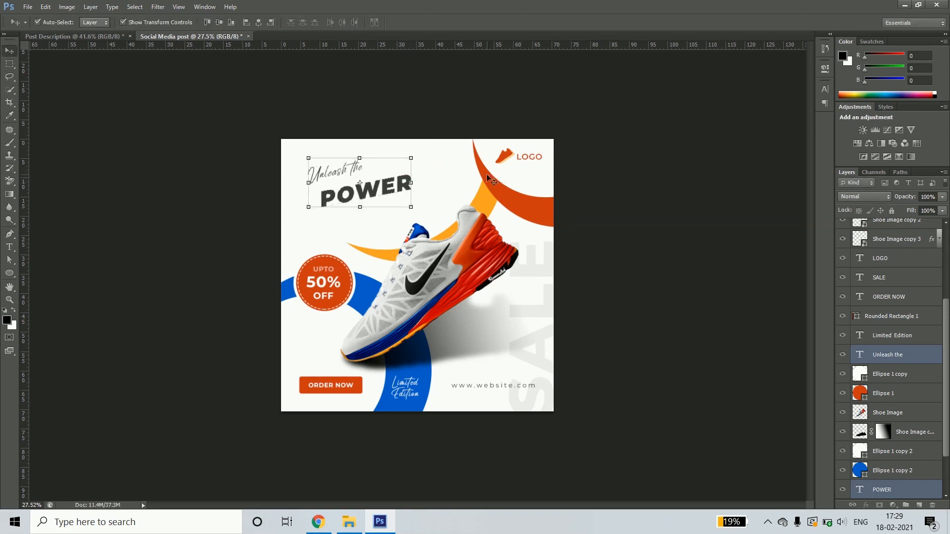
Enlarge the slanted POWER text so it spans a wider part of the headline area
{"action": "left_click", "coordinate": [398, 190]}
{"action": "mouse_move", "coordinate": [411, 174]}
{"action": "left_mouse_down"}
{"action": "mouse_move", "coordinate": [425, 165]}
{"action": "mouse_move", "coordinate": [410, 185]}
{"action": "left_mouse_up"}
{"action": "key", "text": "Return"}
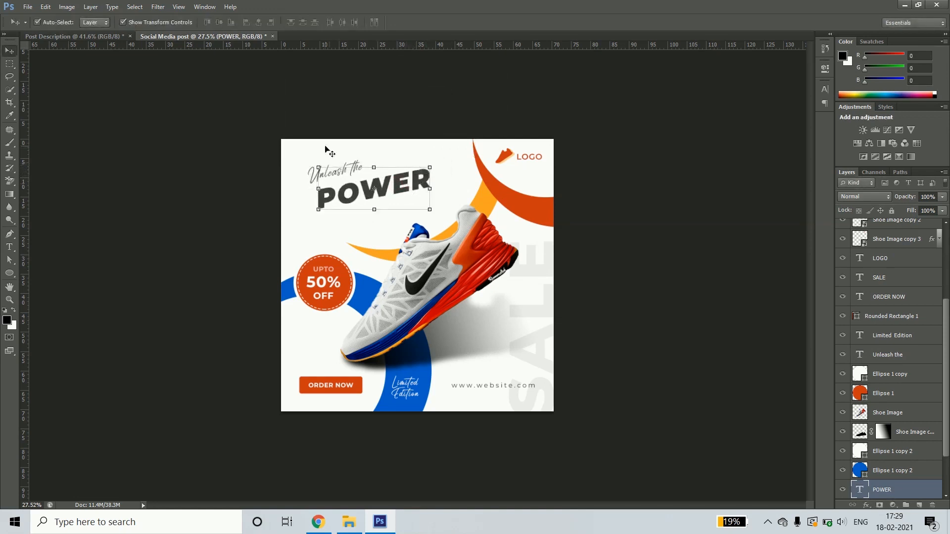
Skew "Unleash the" and POWER together by about another -6.6 degrees vertically
{"action": "left_click", "coordinate": [338, 173], "text": "shift"}
{"action": "key", "text": "ctrl+t"}
{"action": "left_click_drag", "start_coordinate": [433, 189], "coordinate": [430, 174]}
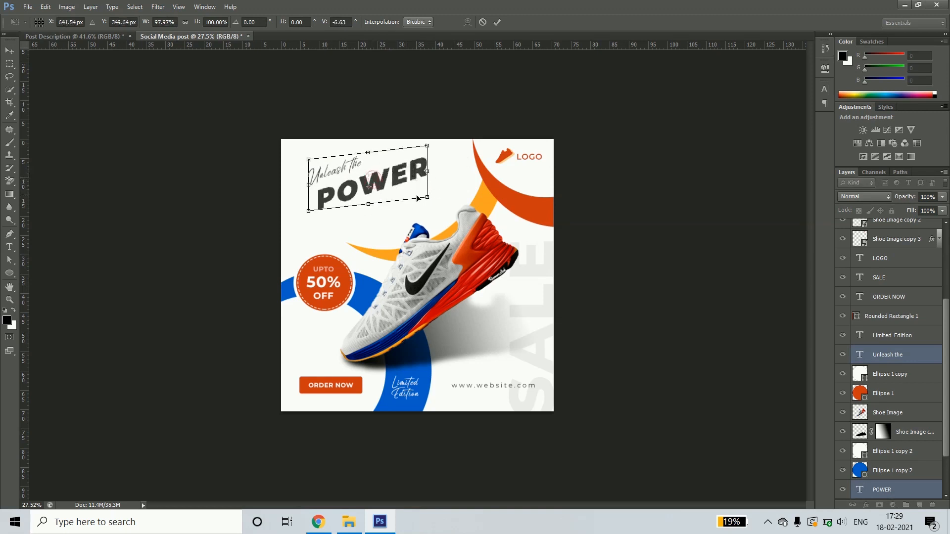
{"action": "key", "text": "Return"}
Nudge the slanted two-line headline slightly down and to the right, and deselect it
{"action": "key", "text": "shift+Down"}
{"action": "key", "text": "shift+Down"}
{"action": "key", "text": "shift+Down"}
{"action": "key", "text": "shift+Down"}
{"action": "key", "text": "shift+Down"}
{"action": "key", "text": "shift+Right"}
{"action": "key", "text": "shift+Up"}
{"action": "key", "text": "shift+Right"}
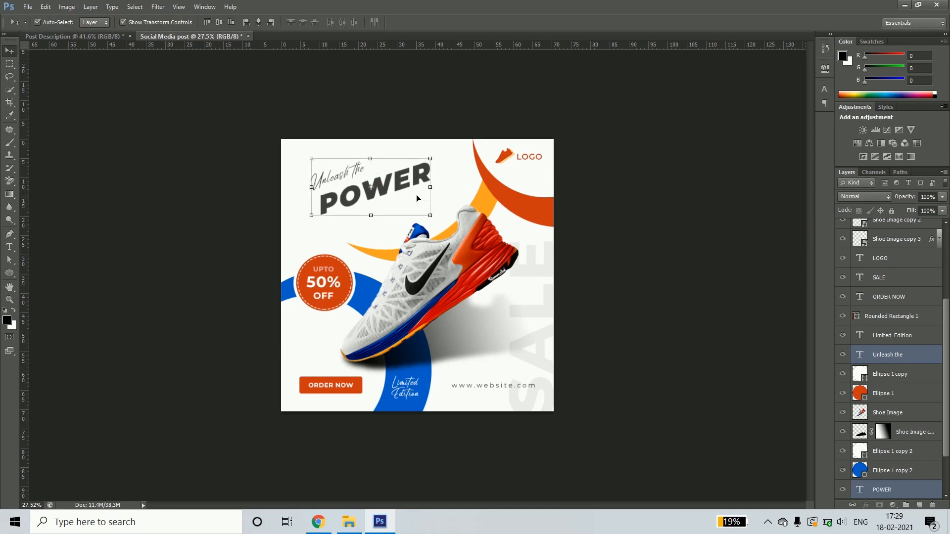
{"action": "left_click", "coordinate": [649, 295]}
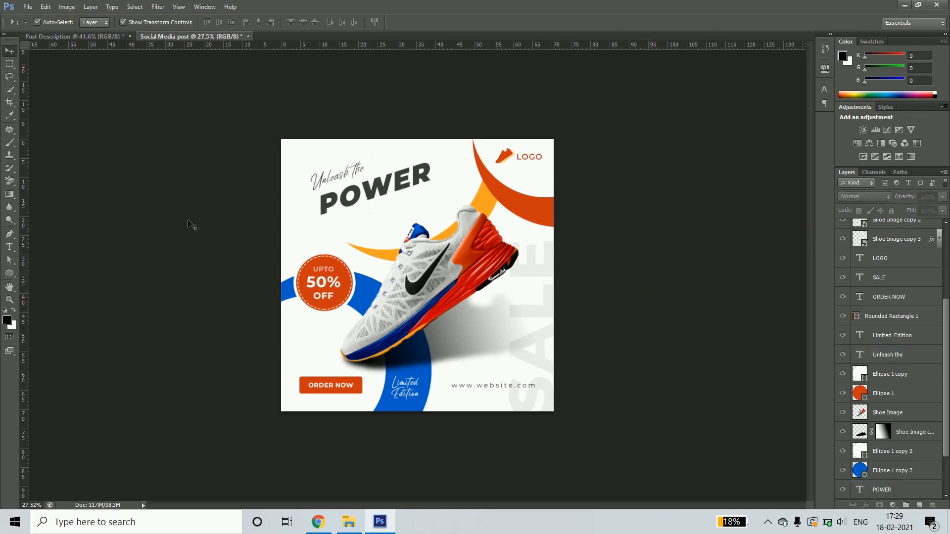
Draw a wide black rectangle from the left canvas edge across the POWER text and skew it vertically by about -18.5 degrees
{"action": "left_click", "coordinate": [10, 273]}
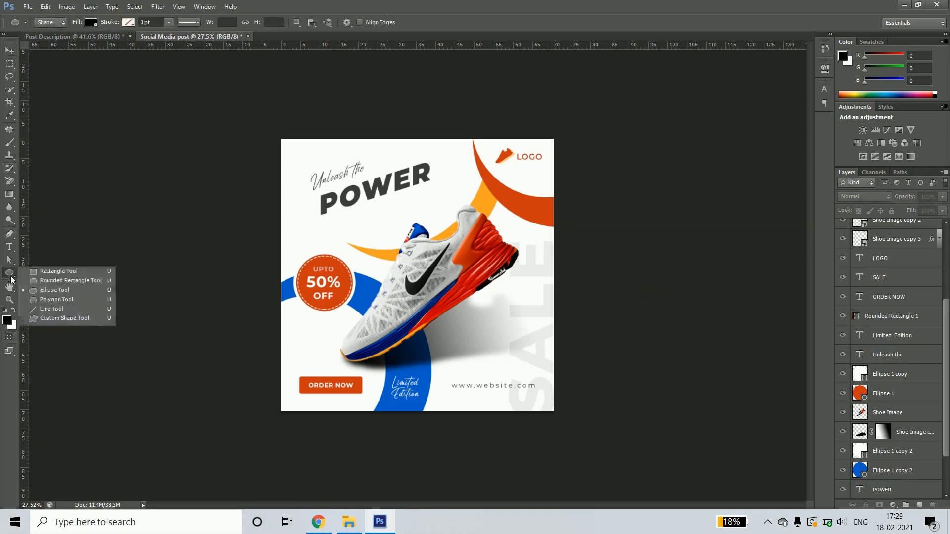
{"action": "left_click", "coordinate": [59, 272]}
{"action": "mouse_move", "coordinate": [280, 196]}
{"action": "left_mouse_down"}
{"action": "mouse_move", "coordinate": [295, 228]}
{"action": "mouse_move", "coordinate": [483, 232]}
{"action": "mouse_move", "coordinate": [484, 188]}
{"action": "mouse_move", "coordinate": [499, 166]}
{"action": "left_mouse_up"}
{"action": "key", "text": "ctrl+t"}
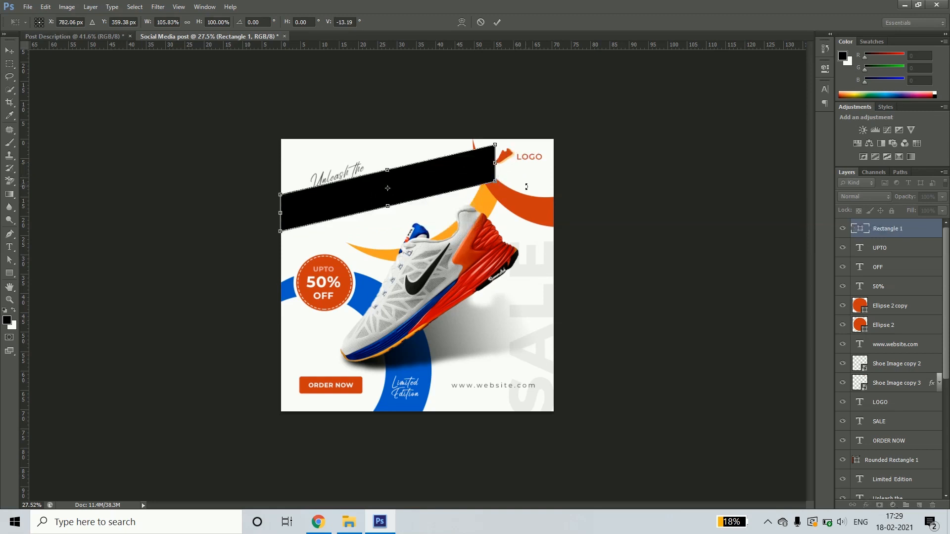
{"action": "left_click_drag", "start_coordinate": [283, 214], "coordinate": [285, 239]}
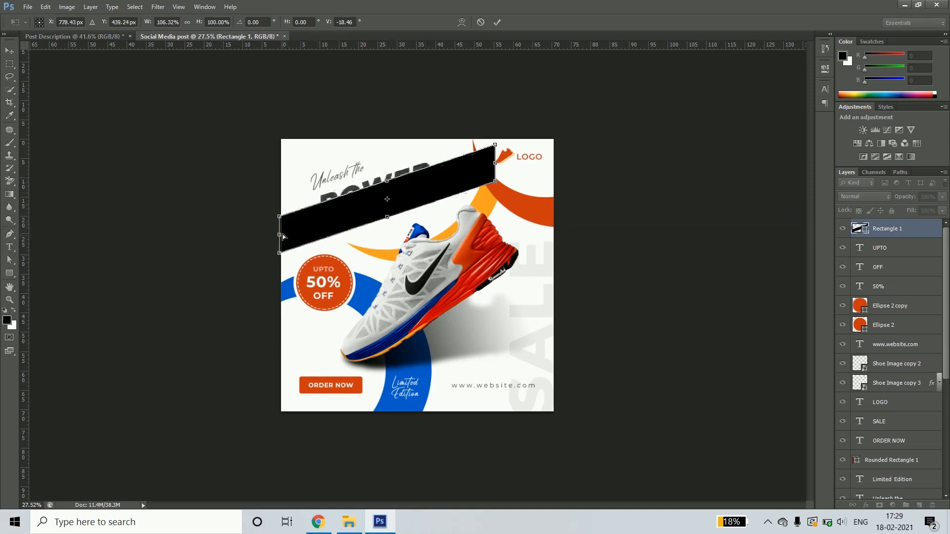
{"action": "key", "text": "Return"}
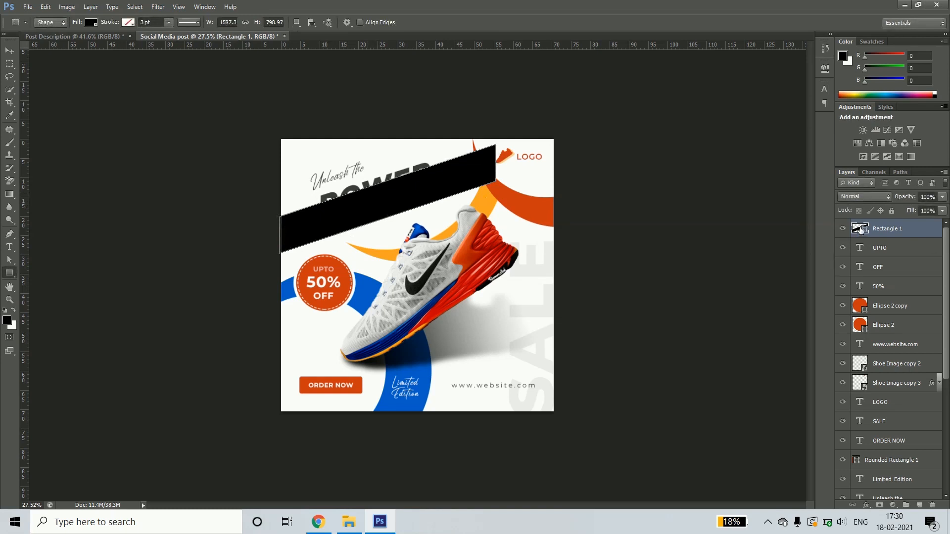
Fill the slanted rectangle with the orange-red ce3c12 sampled from the corner ring and deselect it
{"action": "double_click", "coordinate": [861, 229]}
{"action": "left_click", "coordinate": [551, 213]}
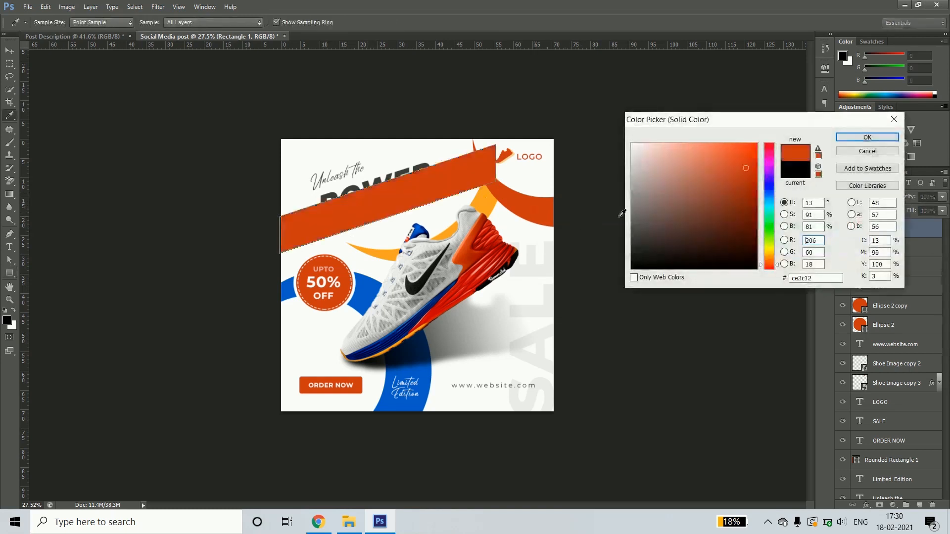
{"action": "left_click", "coordinate": [882, 141]}
{"action": "key", "text": "v"}
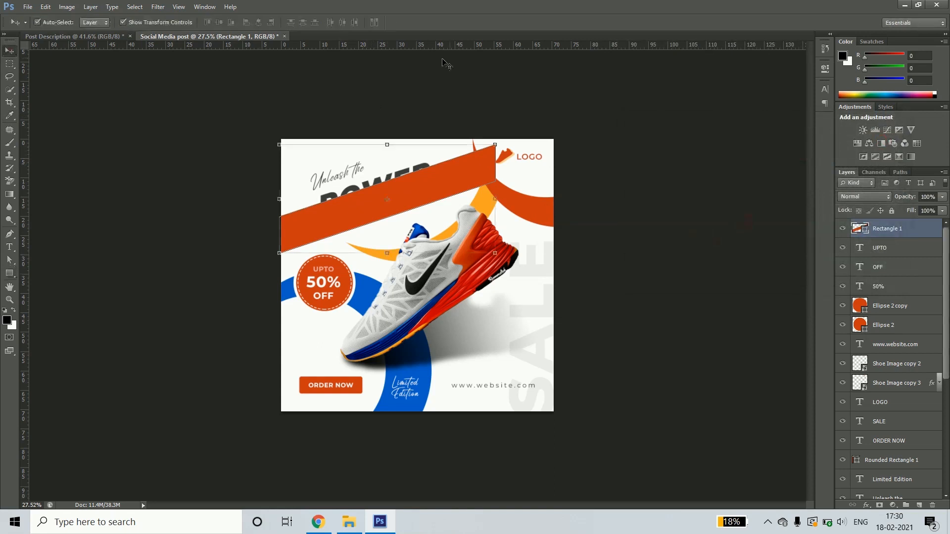
{"action": "left_click", "coordinate": [445, 63]}
Bring the POWER text in front of the slanted orange-red band and move it down onto the band
{"action": "left_click", "coordinate": [359, 178]}
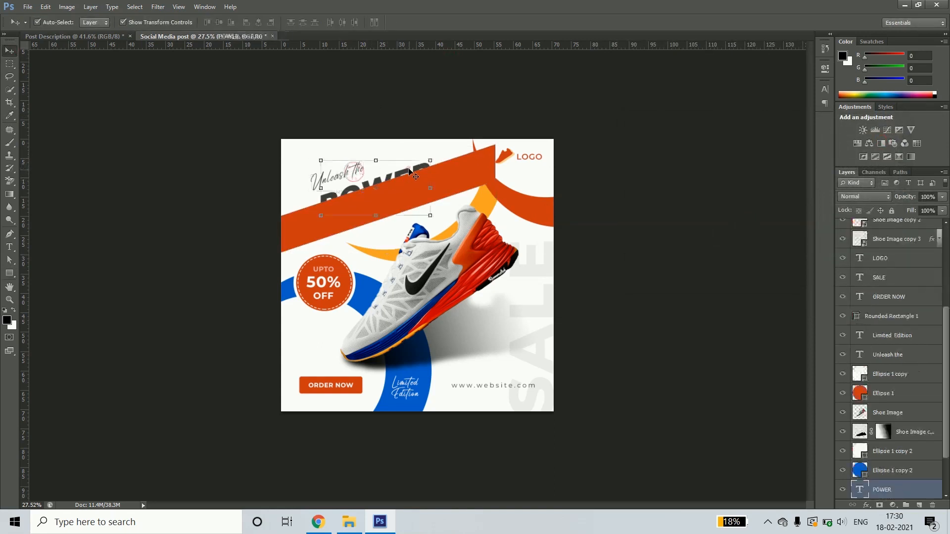
{"action": "key", "text": "ctrl+shift+bracketright"}
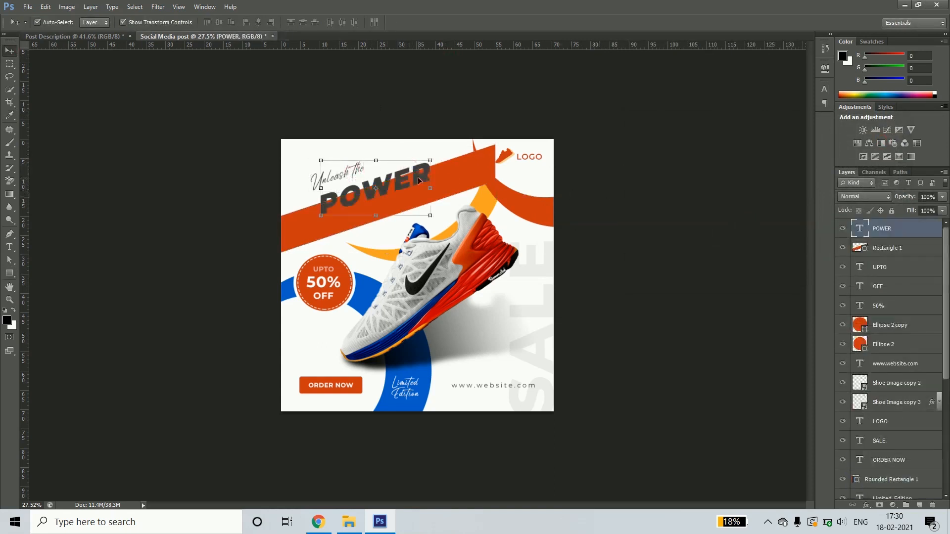
{"action": "left_click_drag", "start_coordinate": [417, 180], "coordinate": [421, 195]}
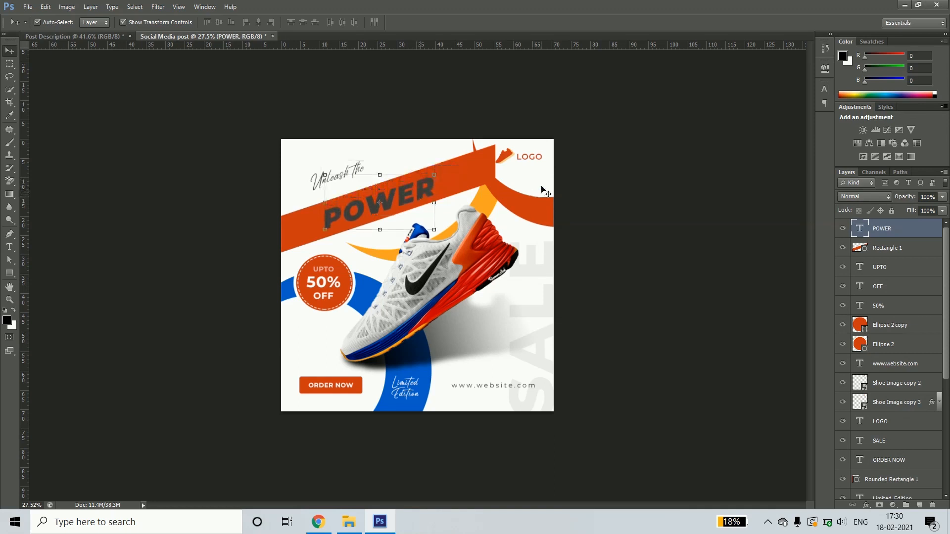
Color POWER white and shift "Unleash the" right, just above the band
{"action": "left_click_drag", "start_coordinate": [342, 178], "coordinate": [350, 184]}
{"action": "left_click", "coordinate": [469, 169]}
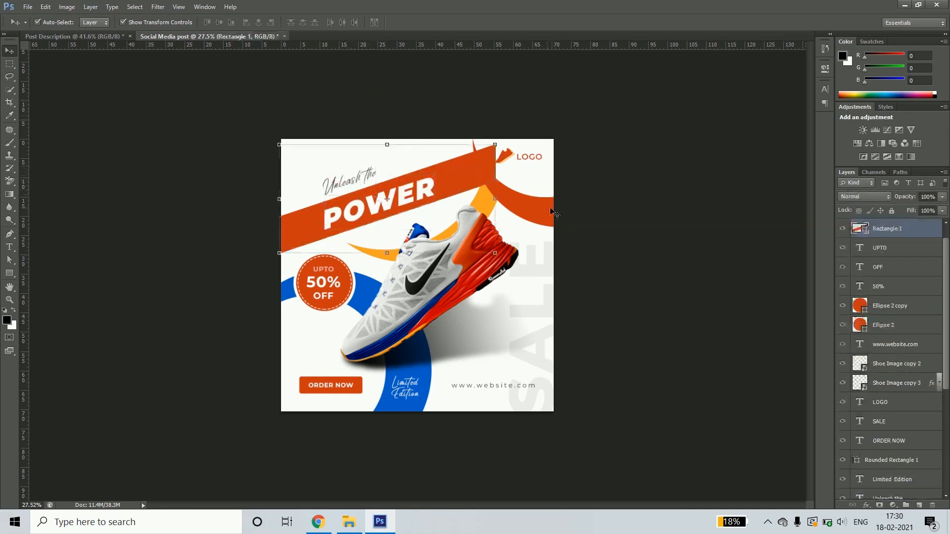
Bring the corner ring's red and white circles, both logo shoe images and the LOGO text in front of the slanted band
{"action": "left_click", "coordinate": [547, 209]}
{"action": "left_click", "coordinate": [536, 179], "text": "shift"}
{"action": "left_click", "coordinate": [505, 158], "text": "shift"}
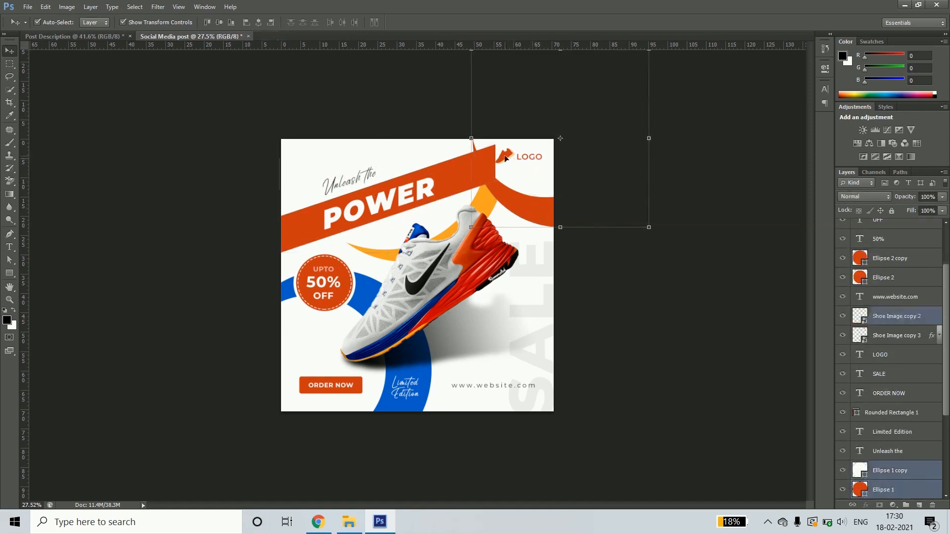
{"action": "left_click", "coordinate": [896, 331], "text": "ctrl"}
{"action": "left_click", "coordinate": [892, 353], "text": "ctrl"}
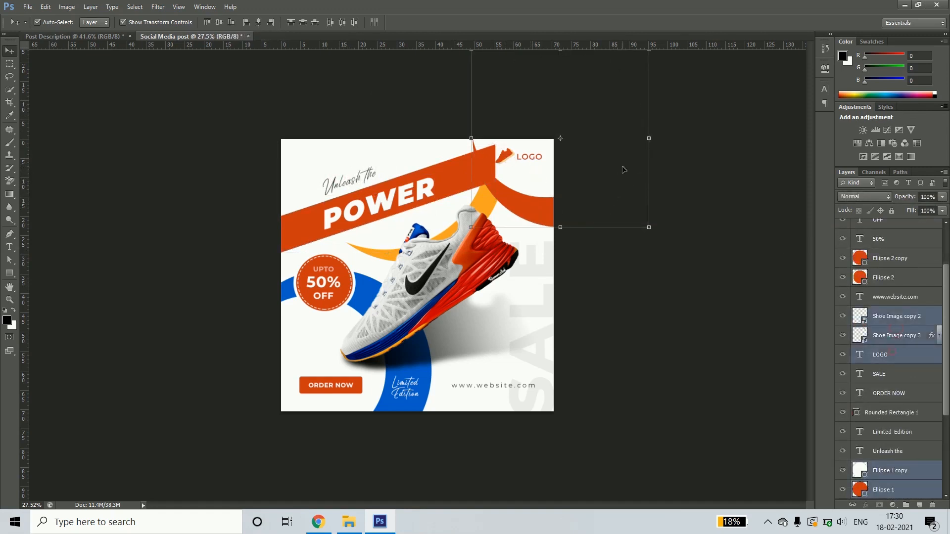
{"action": "key", "text": "ctrl+shift+bracketright"}
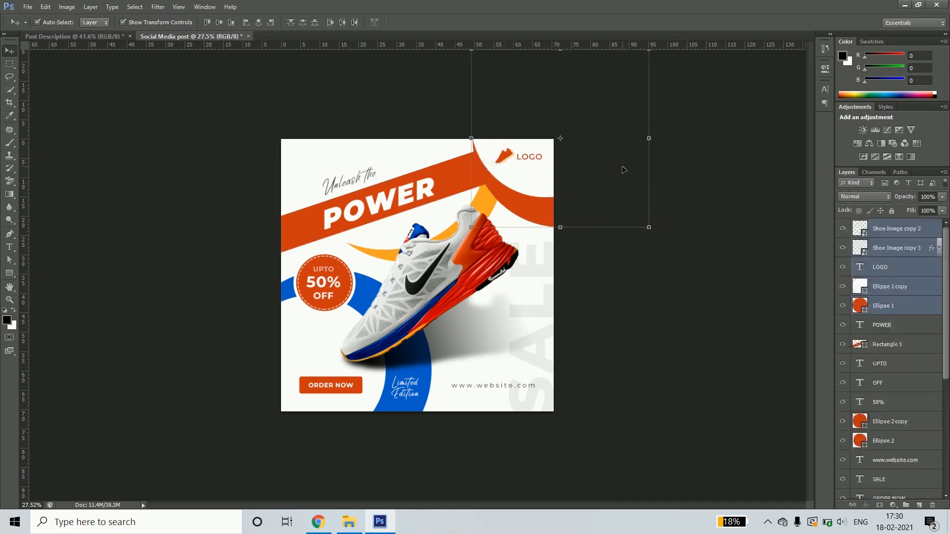
{"action": "left_click", "coordinate": [627, 298]}
Duplicate the red corner circle and enlarge the lower one slightly around its center
{"action": "left_click", "coordinate": [542, 209]}
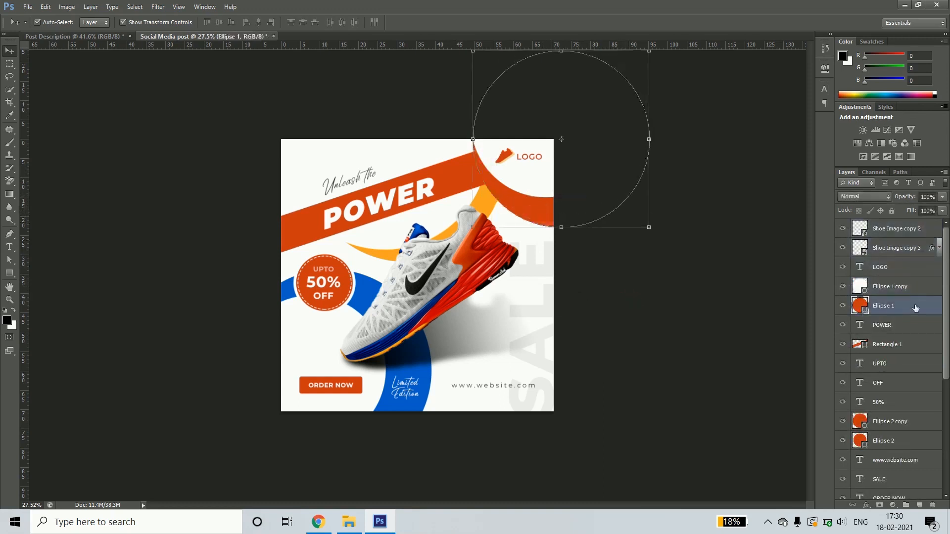
{"action": "right_click", "coordinate": [916, 307]}
{"action": "left_click", "coordinate": [853, 178]}
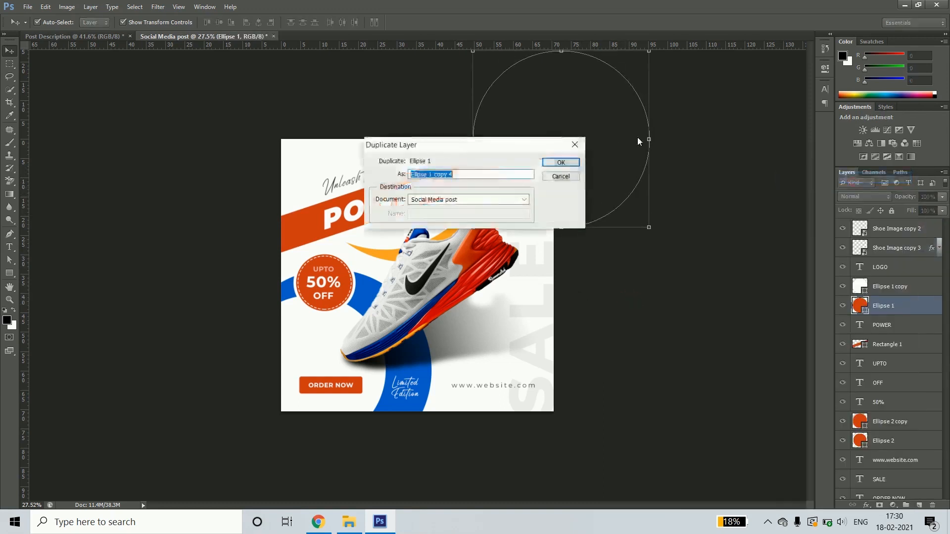
{"action": "key", "text": "Return"}
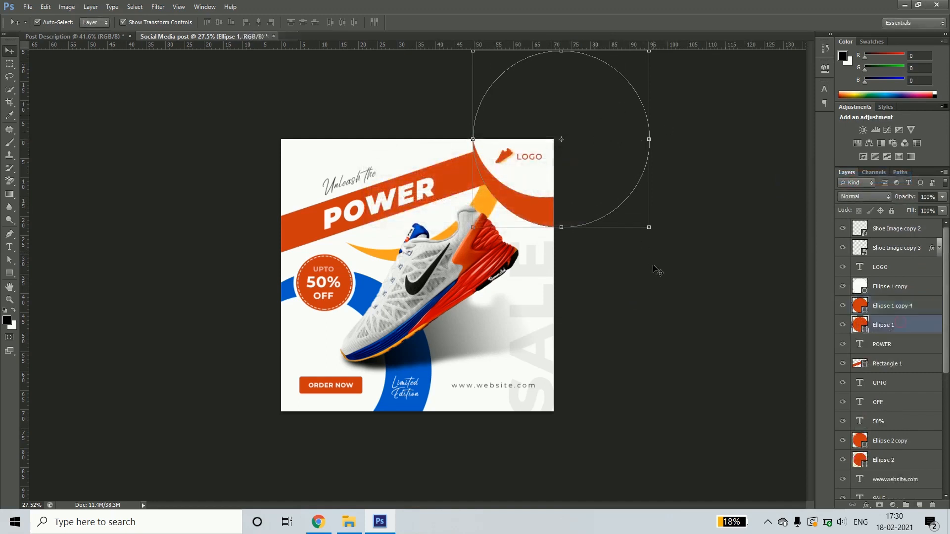
{"action": "left_click_drag", "start_coordinate": [650, 229], "coordinate": [682, 225]}
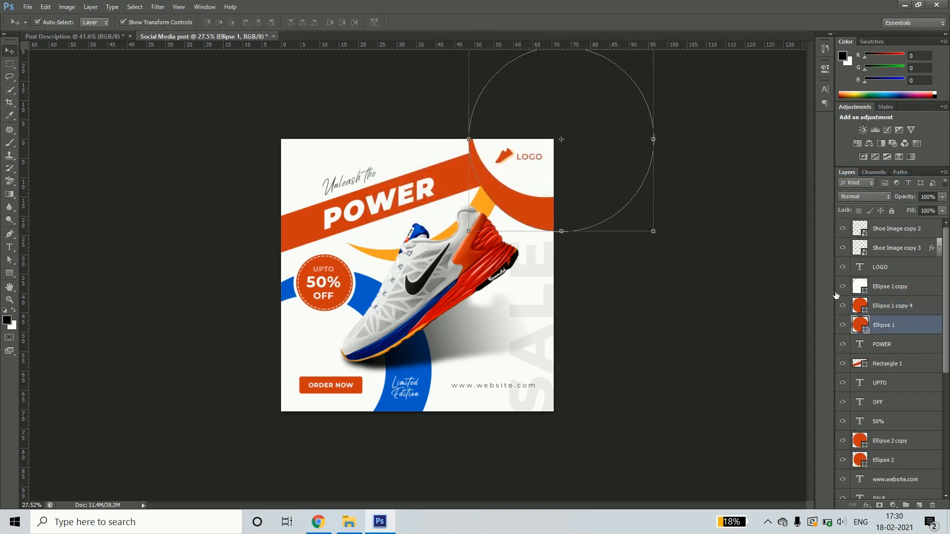
Fill the enlarged Ellipse 1 circle behind the corner ring with white (ffffff)
{"action": "double_click", "coordinate": [865, 327]}
{"action": "left_click_drag", "start_coordinate": [646, 186], "coordinate": [601, 118]}
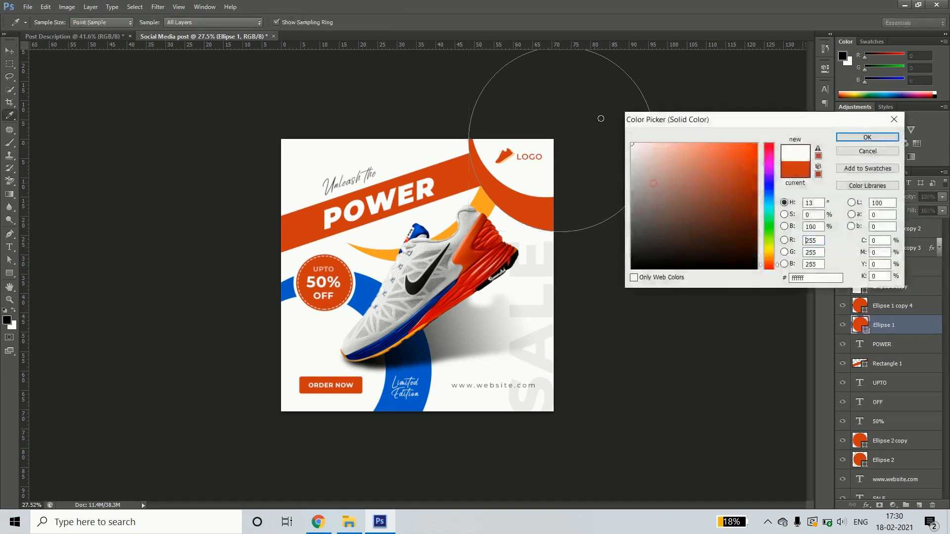
{"action": "left_click", "coordinate": [868, 138]}
{"action": "key", "text": "v"}
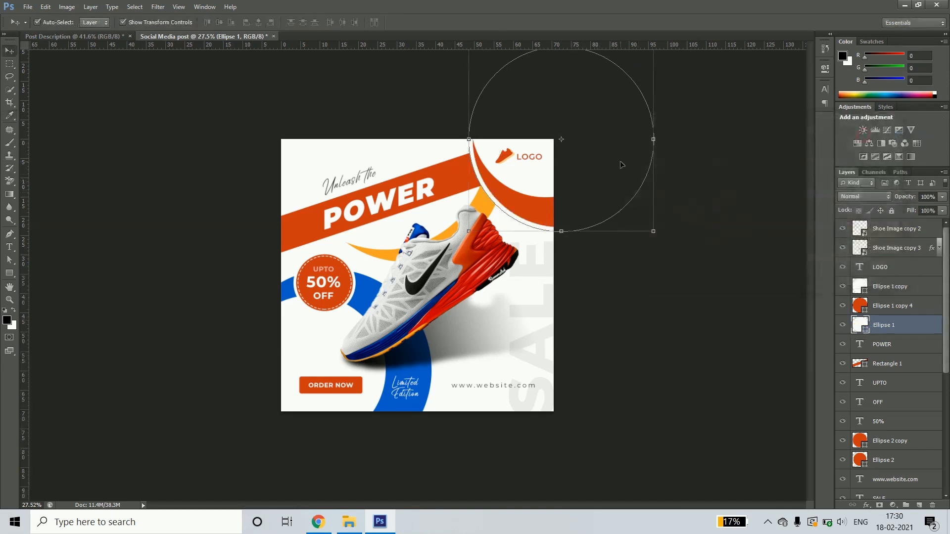
Nudge the white circle slightly up and to the right so it outlines the red corner ring
{"action": "key", "text": "Up"}
{"action": "key", "text": "Up"}
{"action": "key", "text": "Up"}
{"action": "key", "text": "Up"}
{"action": "key", "text": "Up"}
{"action": "key", "text": "Up"}
{"action": "key", "text": "Up"}
{"action": "key", "text": "Up"}
{"action": "key", "text": "Up"}
{"action": "key", "text": "Up"}
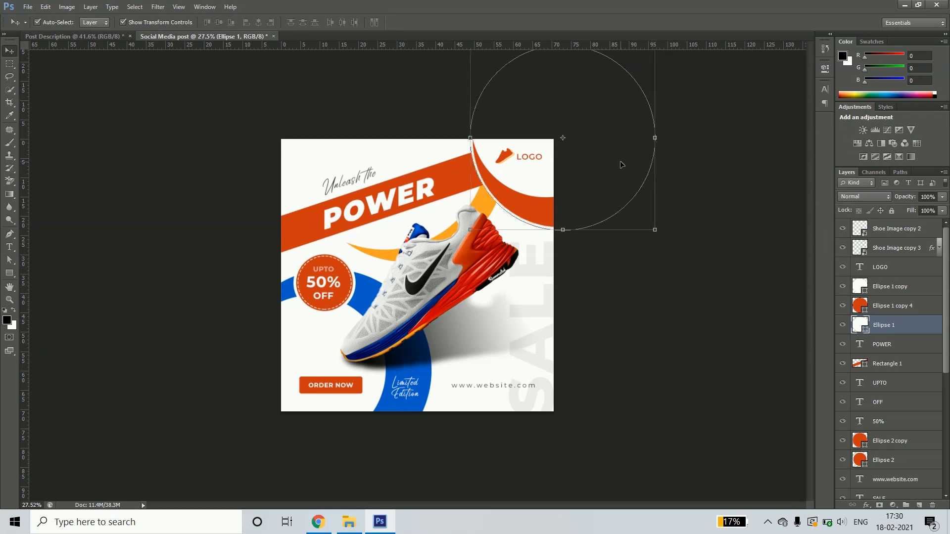
Rotate the POWER text by -1.70° and nudge it upward inside the slanted band
{"action": "left_click", "coordinate": [642, 314]}
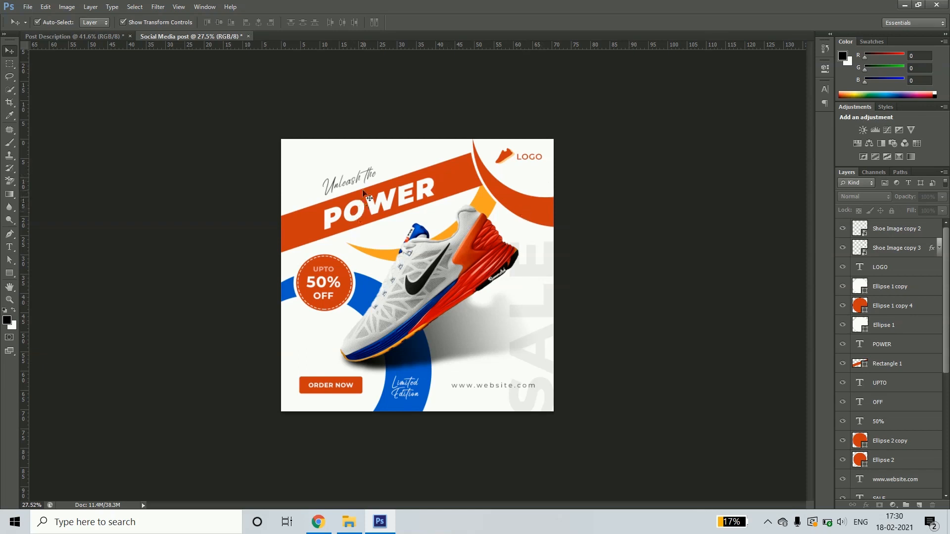
{"action": "left_click", "coordinate": [393, 200]}
{"action": "key", "text": "ctrl+t"}
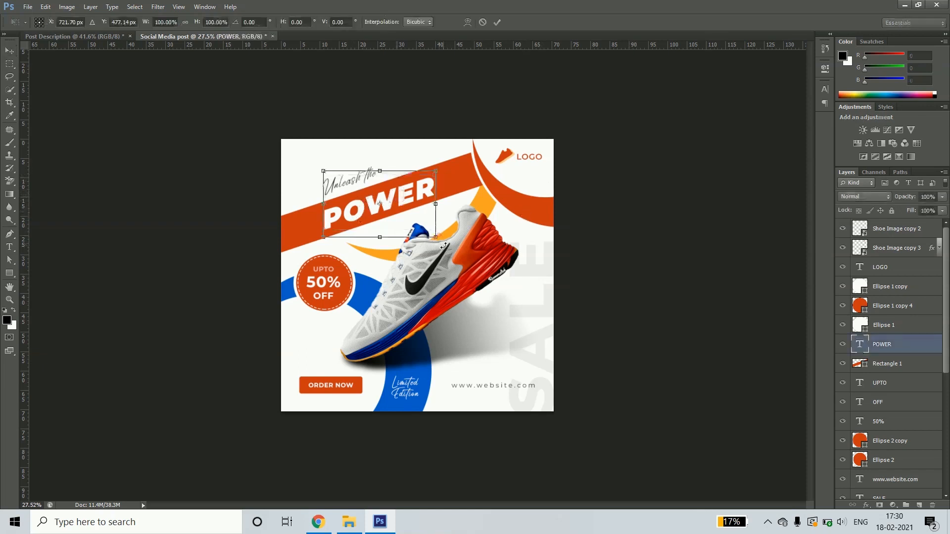
{"action": "left_click_drag", "start_coordinate": [447, 253], "coordinate": [448, 252]}
{"action": "key", "text": "Return"}
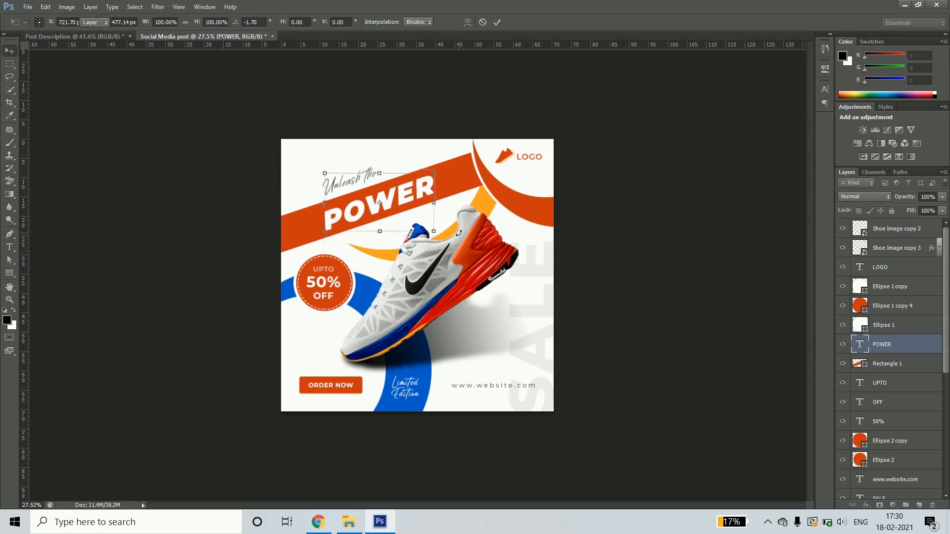
{"action": "key", "text": "shift+Up"}
{"action": "key", "text": "shift+Up"}
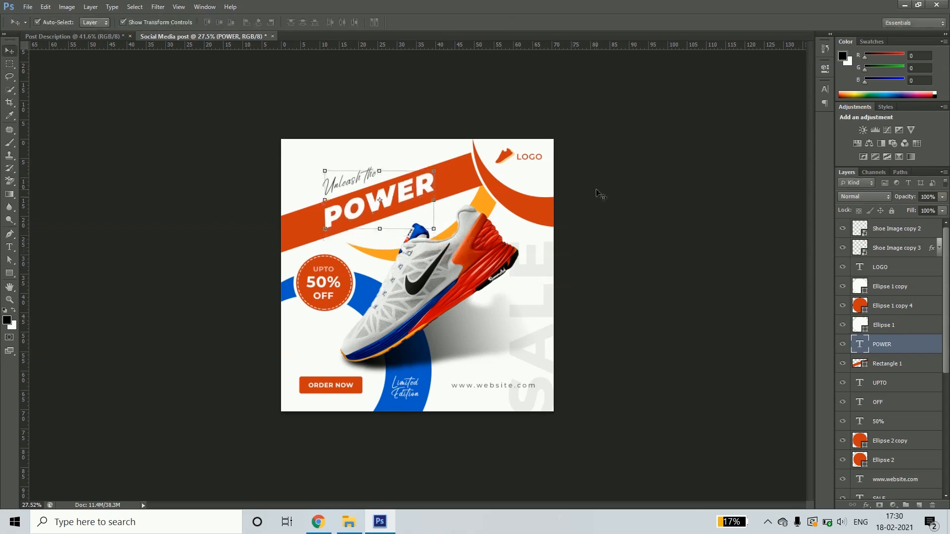
Examine how the left edges of the Unleash the and POWER texts line up along the slanted band
{"action": "left_click", "coordinate": [191, 145]}
{"action": "left_click", "coordinate": [378, 193]}
{"action": "left_click", "coordinate": [400, 191]}
{"action": "left_click", "coordinate": [461, 197]}
{"action": "left_click", "coordinate": [421, 190]}
{"action": "left_click", "coordinate": [349, 182]}
{"action": "left_click", "coordinate": [455, 195]}
{"action": "key", "text": "z"}
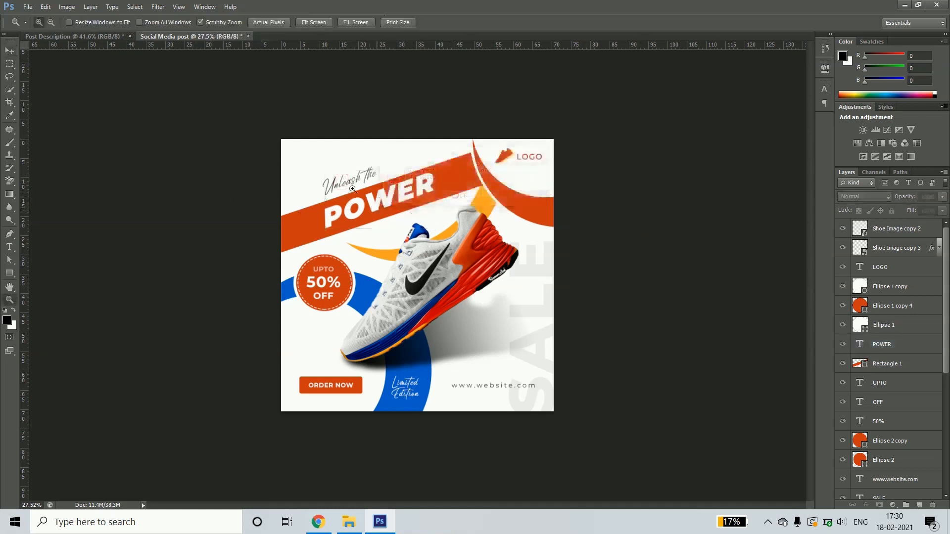
{"action": "left_click_drag", "start_coordinate": [353, 187], "coordinate": [405, 212]}
{"action": "key", "text": "v"}
{"action": "left_click", "coordinate": [381, 202]}
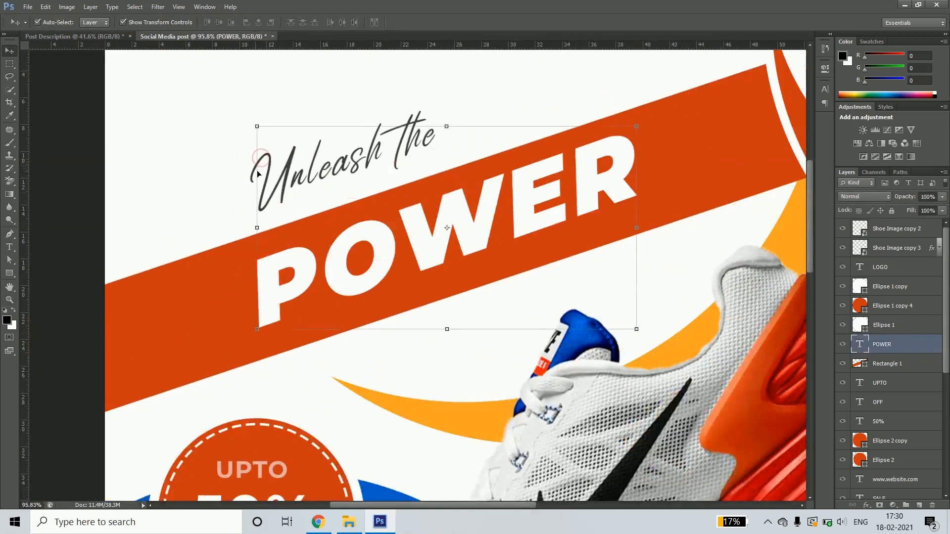
{"action": "key", "text": "z"}
{"action": "left_click_drag", "start_coordinate": [248, 188], "coordinate": [279, 204]}
{"action": "key", "text": "v"}
{"action": "left_click", "coordinate": [285, 352]}
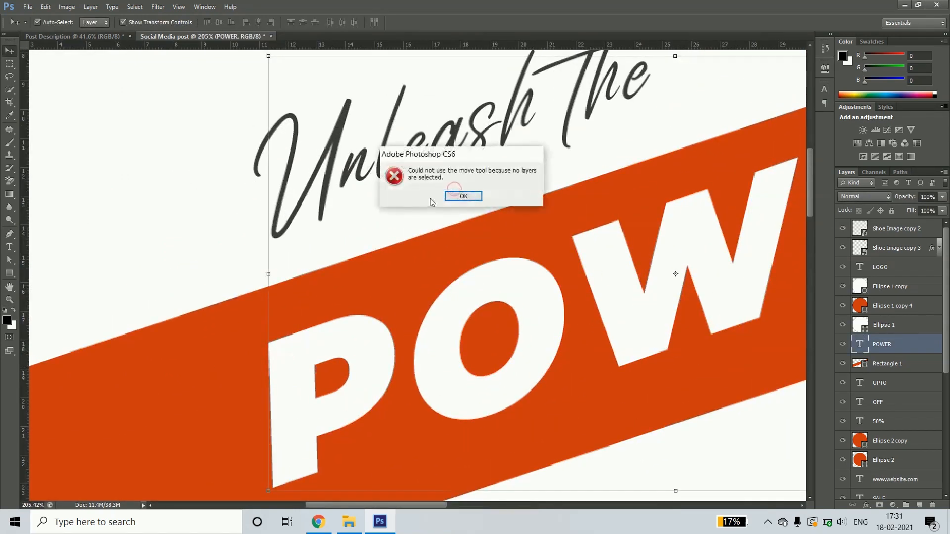
{"action": "left_click", "coordinate": [453, 194]}
Enlarge the Unleash the and POWER texts together to about 110% around their center
{"action": "left_click", "coordinate": [266, 143]}
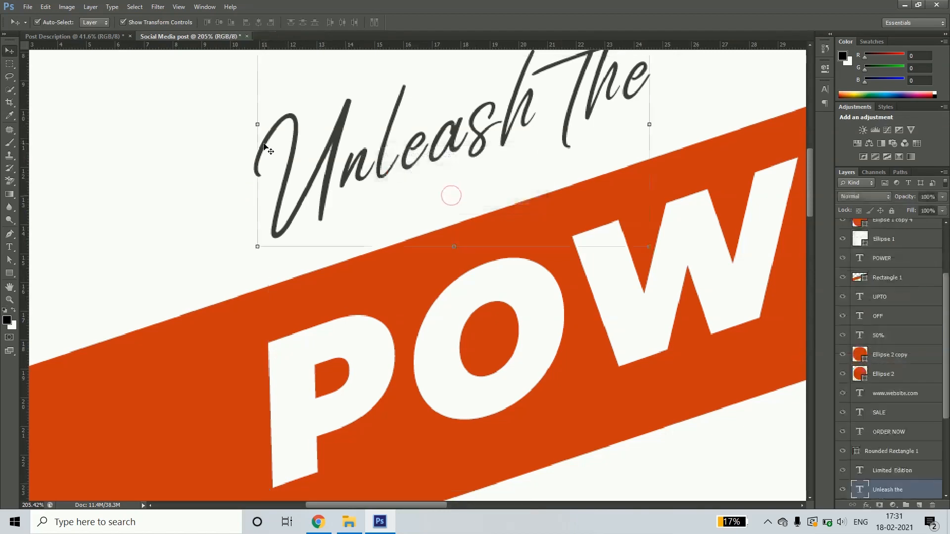
{"action": "scroll", "coordinate": [935, 441], "scroll_direction": "down", "scroll_amount": 6}
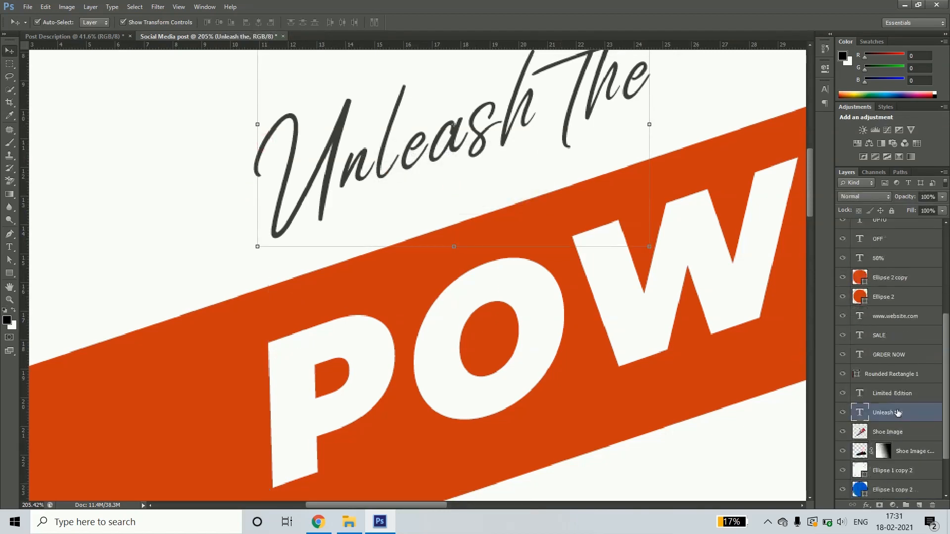
{"action": "left_click", "coordinate": [288, 379], "text": "shift"}
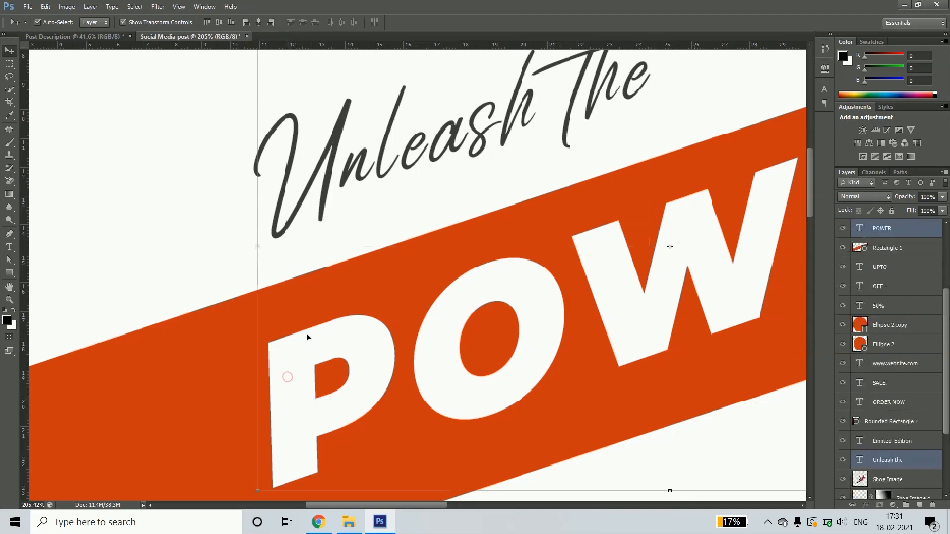
{"action": "scroll", "coordinate": [312, 291], "scroll_direction": "down", "scroll_amount": 10}
{"action": "scroll", "coordinate": [569, 203], "scroll_direction": "down", "scroll_amount": 2}
{"action": "left_click_drag", "start_coordinate": [554, 208], "coordinate": [563, 202]}
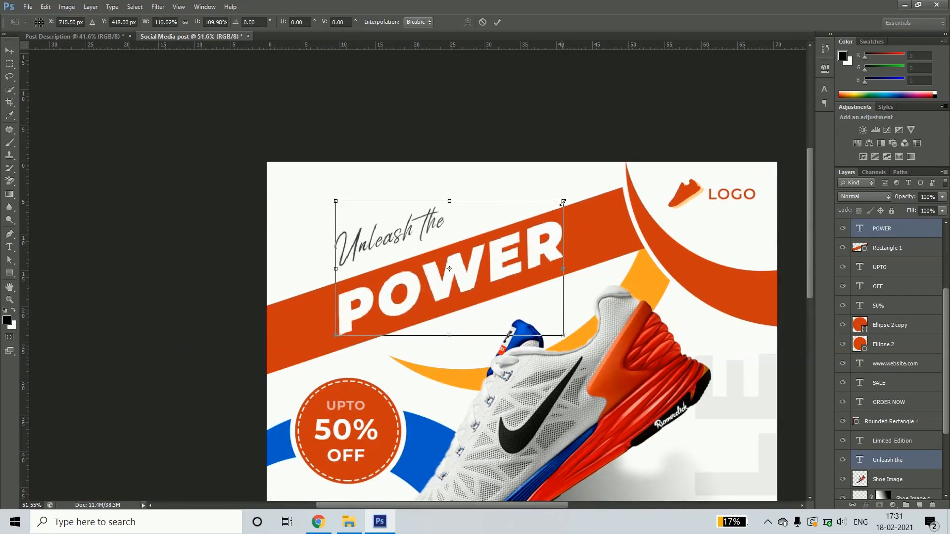
{"action": "key", "text": "Return"}
Rotate the POWER text slightly to follow the band's slope and nudge it down to center it in the band
{"action": "left_click", "coordinate": [524, 180]}
{"action": "left_click", "coordinate": [515, 275]}
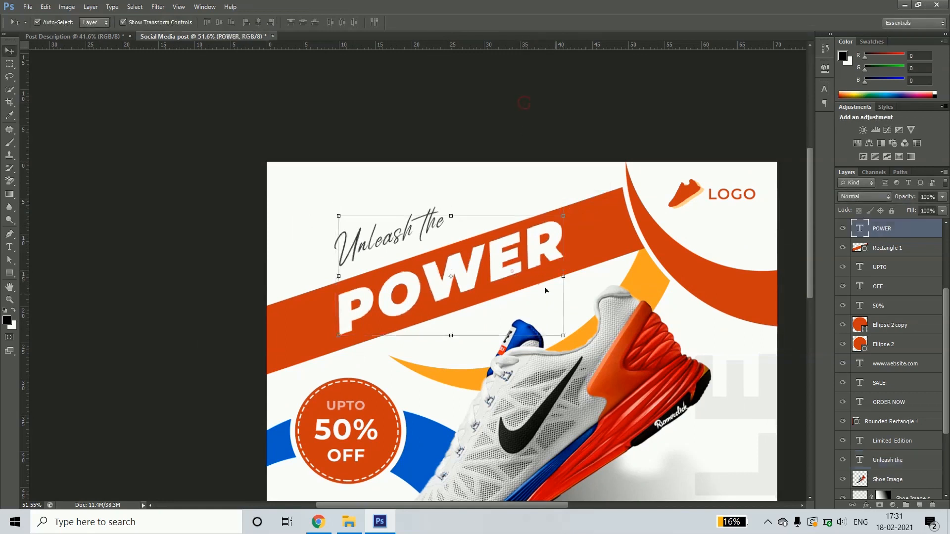
{"action": "key", "text": "ctrl+t"}
{"action": "left_click_drag", "start_coordinate": [579, 360], "coordinate": [582, 345]}
{"action": "key", "text": "Return"}
{"action": "key", "text": "Down"}
{"action": "key", "text": "Down"}
{"action": "key", "text": "Down"}
{"action": "key", "text": "Down"}
{"action": "key", "text": "Down"}
{"action": "key", "text": "Down"}
{"action": "key", "text": "Down"}
{"action": "key", "text": "Down"}
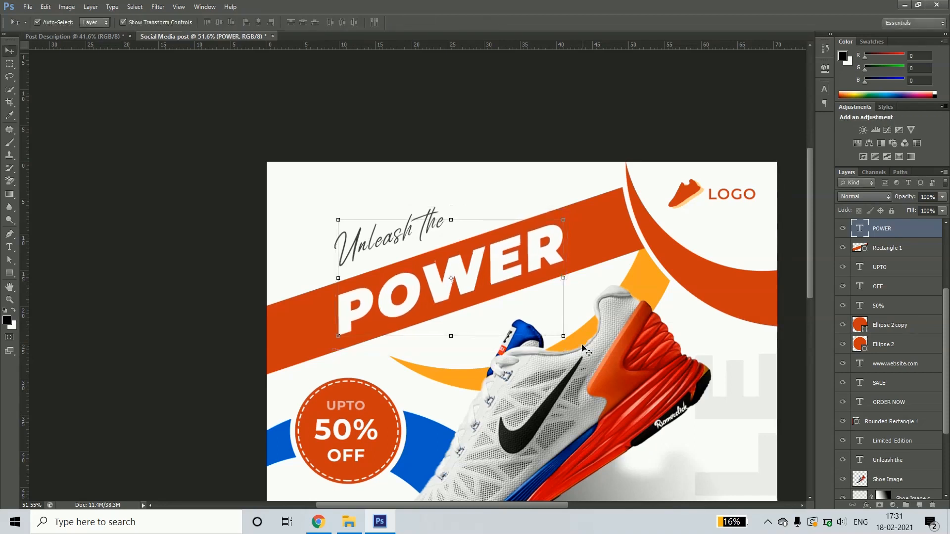
{"action": "left_click", "coordinate": [355, 110]}
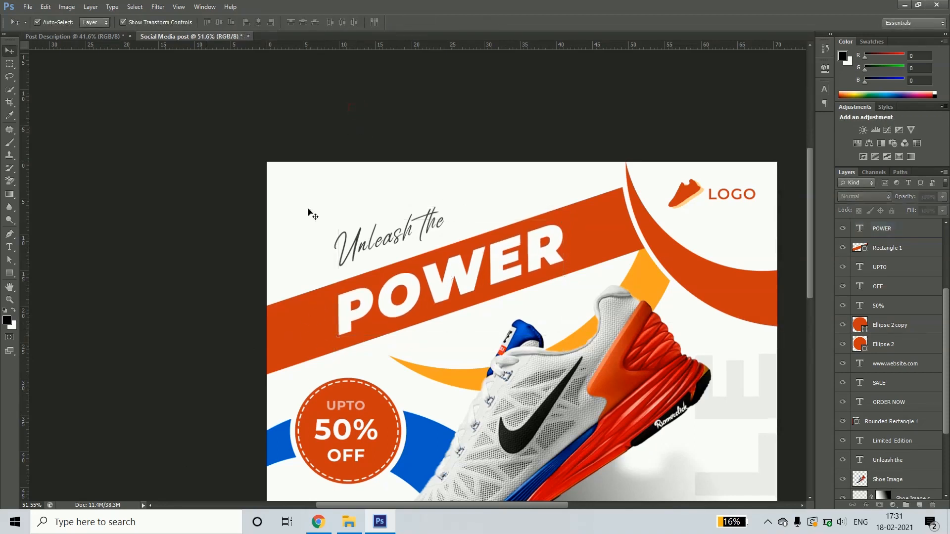
Draw a closed Pen tool shape about 250 × 244 px with jagged spikes pointing toward POWER at the band's left end
{"action": "left_click", "coordinate": [9, 234]}
{"action": "left_click", "coordinate": [52, 234]}
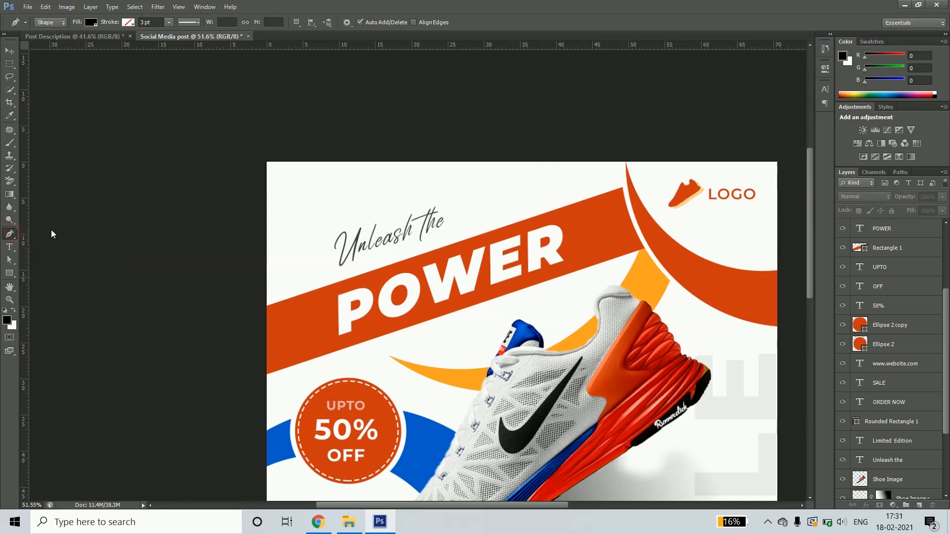
{"action": "left_click", "coordinate": [264, 316]}
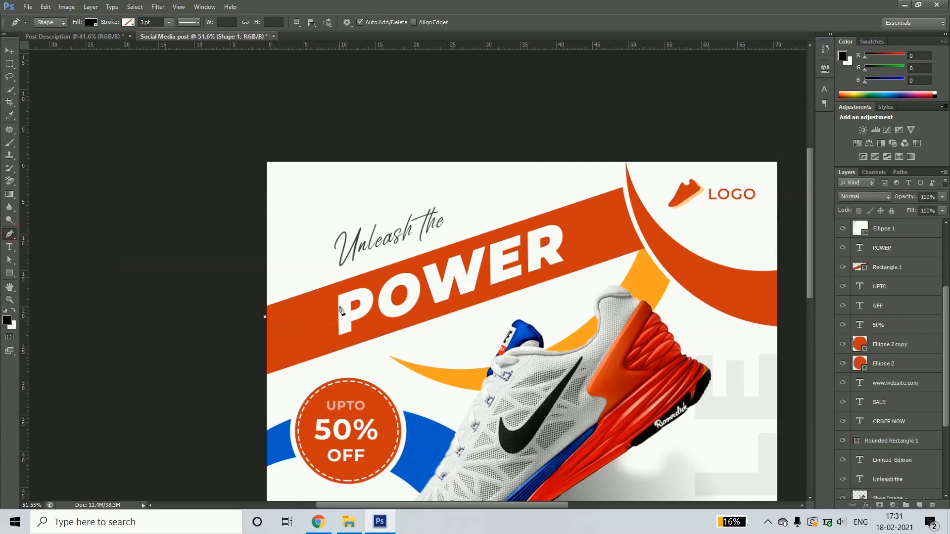
{"action": "left_click", "coordinate": [329, 298]}
{"action": "left_click", "coordinate": [284, 321]}
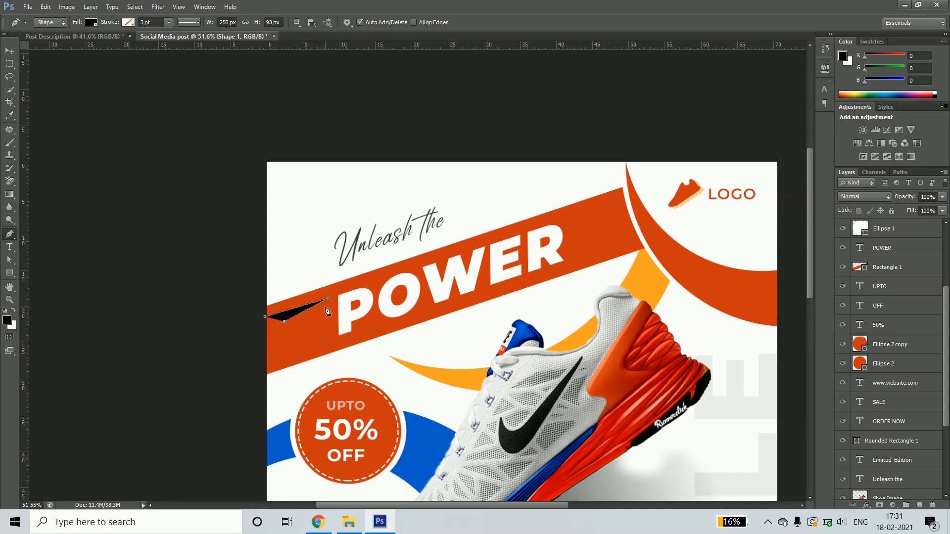
{"action": "left_click", "coordinate": [327, 306]}
{"action": "left_click", "coordinate": [301, 320]}
{"action": "left_click", "coordinate": [327, 313]}
{"action": "left_click", "coordinate": [286, 334]}
{"action": "left_click", "coordinate": [326, 319]}
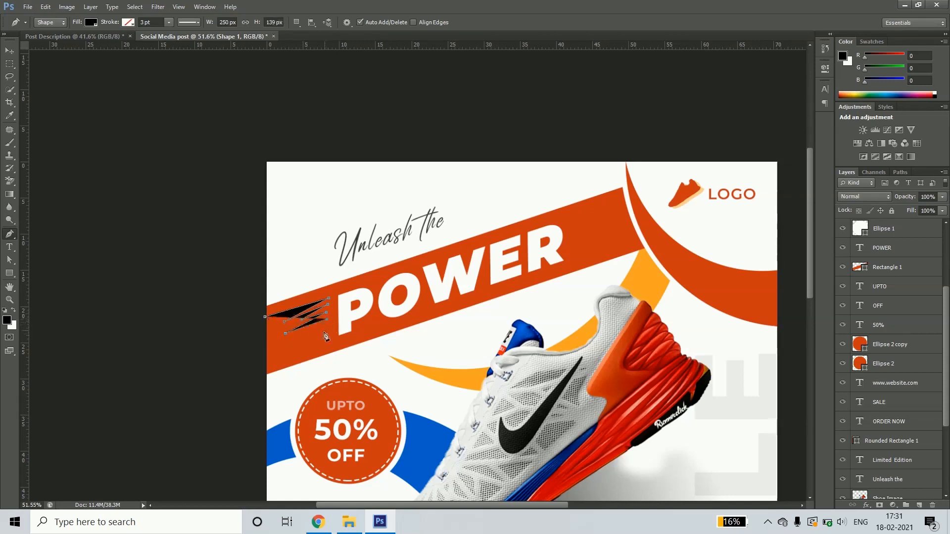
{"action": "left_click", "coordinate": [297, 334]}
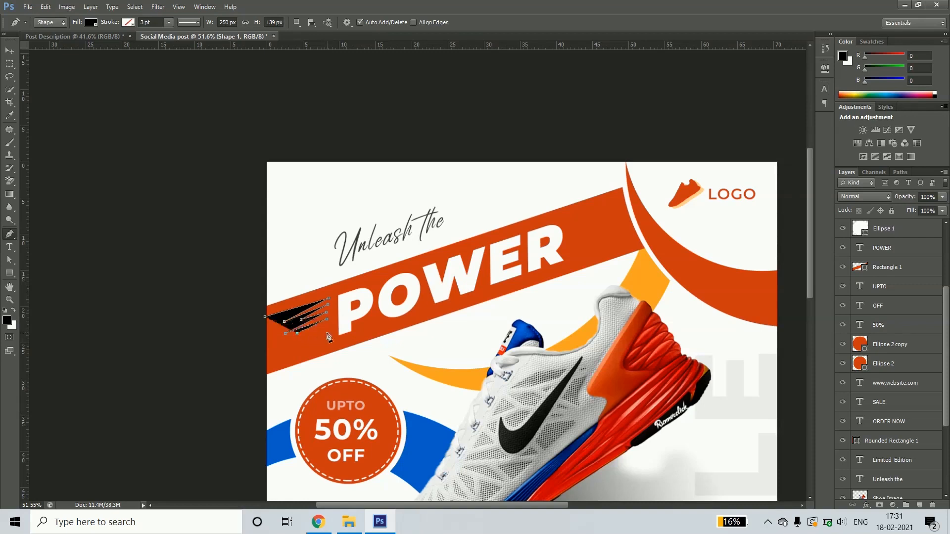
{"action": "left_click", "coordinate": [328, 326]}
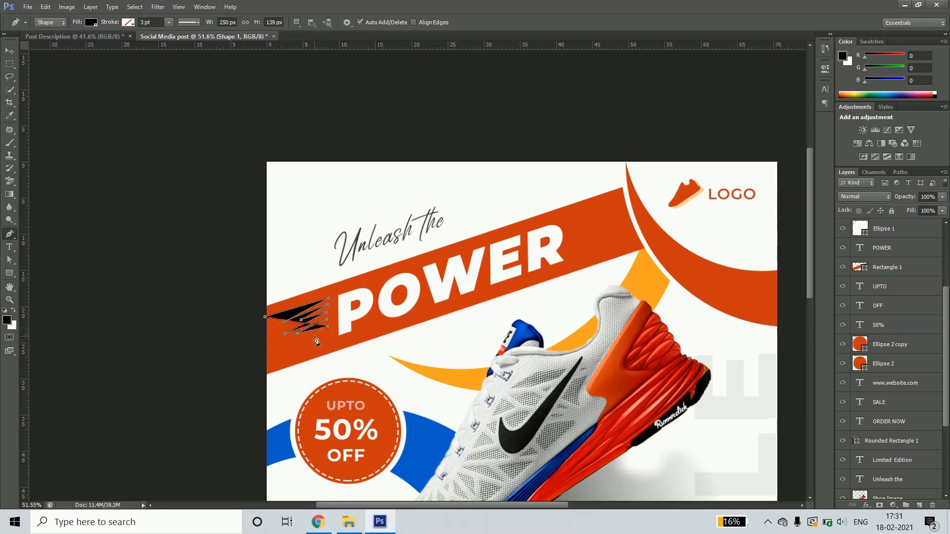
{"action": "left_click", "coordinate": [285, 343]}
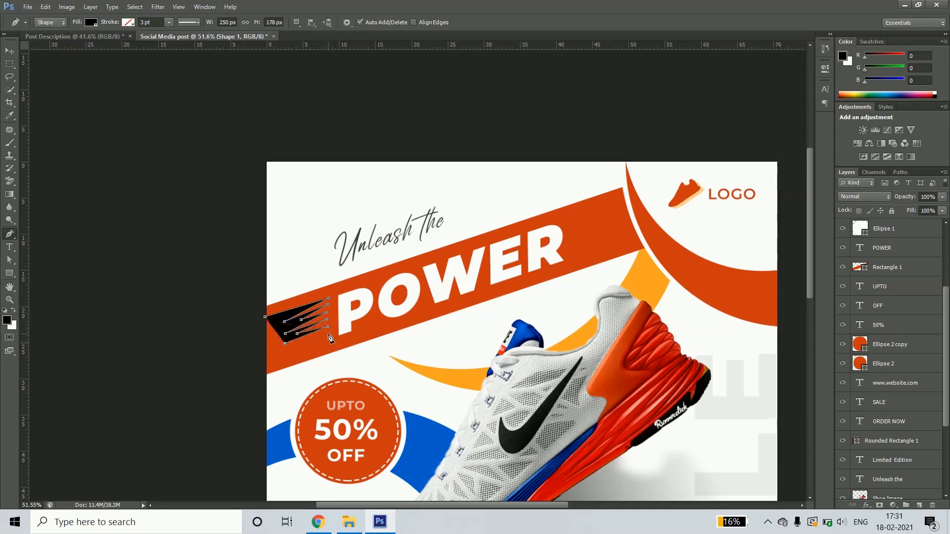
{"action": "left_click", "coordinate": [329, 334]}
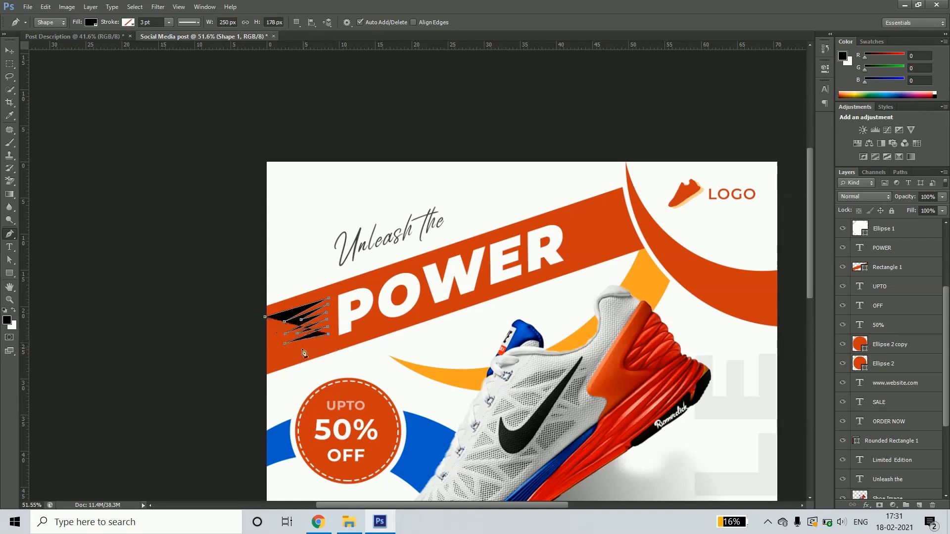
{"action": "left_click", "coordinate": [267, 361]}
{"action": "left_click", "coordinate": [266, 318]}
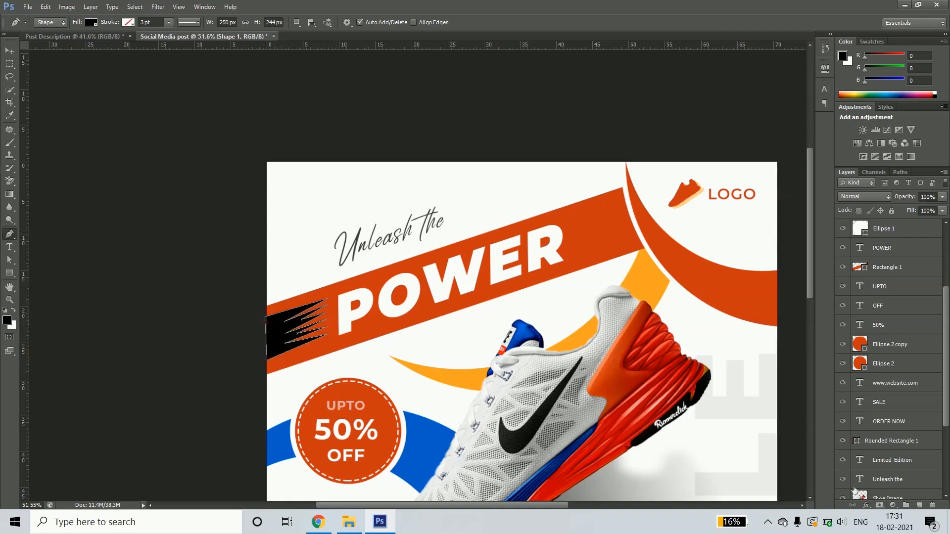
Try to shift the spiked shape along the band toward POWER, and undo the move
{"action": "left_click", "coordinate": [10, 50]}
{"action": "left_click", "coordinate": [282, 331]}
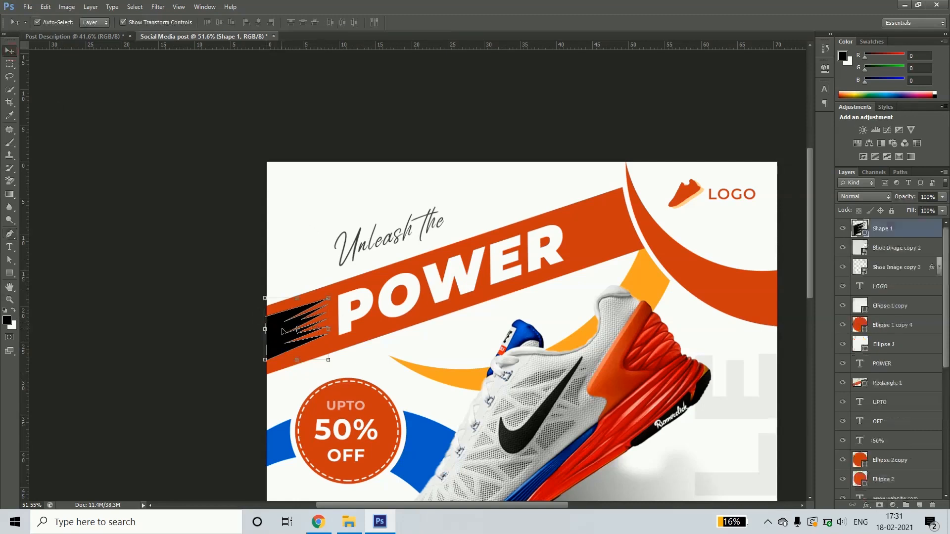
{"action": "left_click_drag", "start_coordinate": [274, 338], "coordinate": [310, 339]}
{"action": "key", "text": "ctrl+z"}
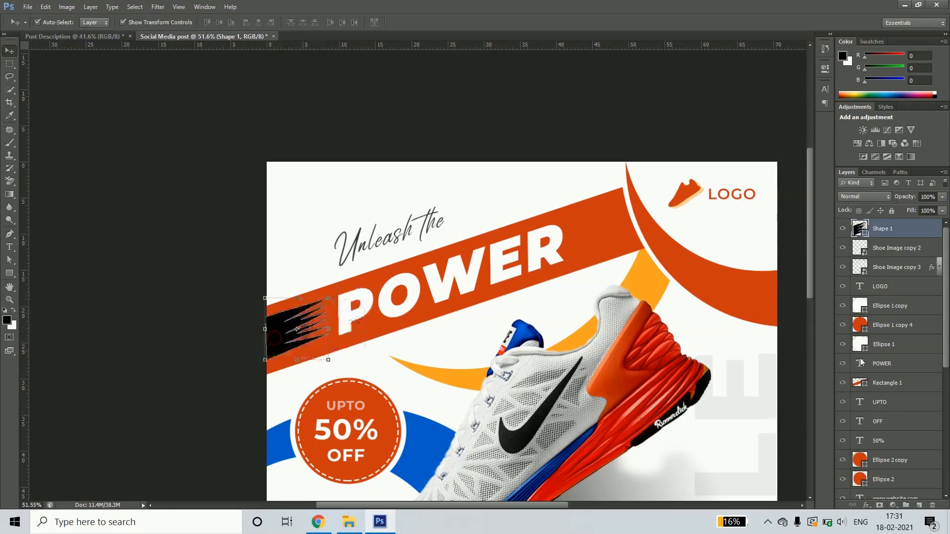
Fill the spiked Shape 1 with white (ffffff)
{"action": "double_click", "coordinate": [863, 229]}
{"action": "left_click_drag", "start_coordinate": [674, 208], "coordinate": [610, 119]}
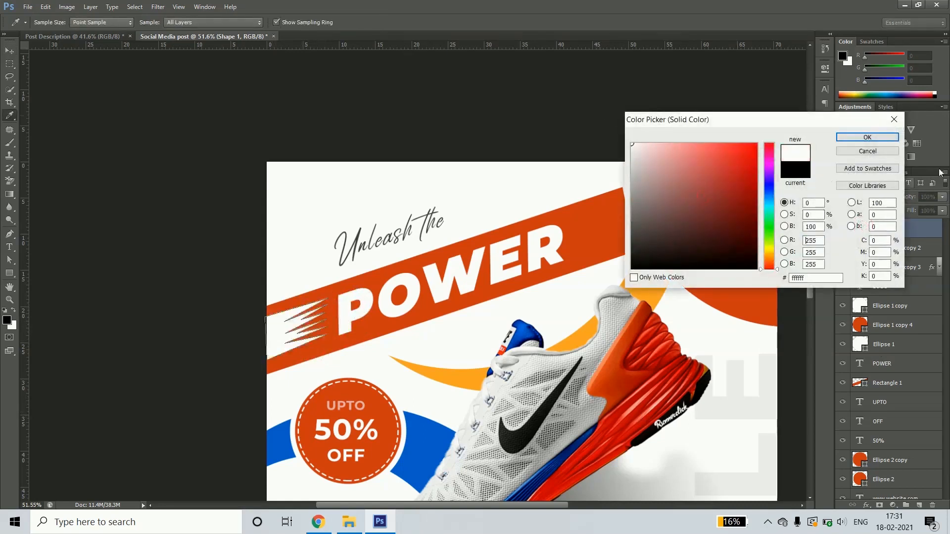
{"action": "left_click", "coordinate": [867, 137]}
Duplicate the white spiked shape to the band's right end, flipped horizontally and rotated to match the band's slope
{"action": "left_click", "coordinate": [10, 48]}
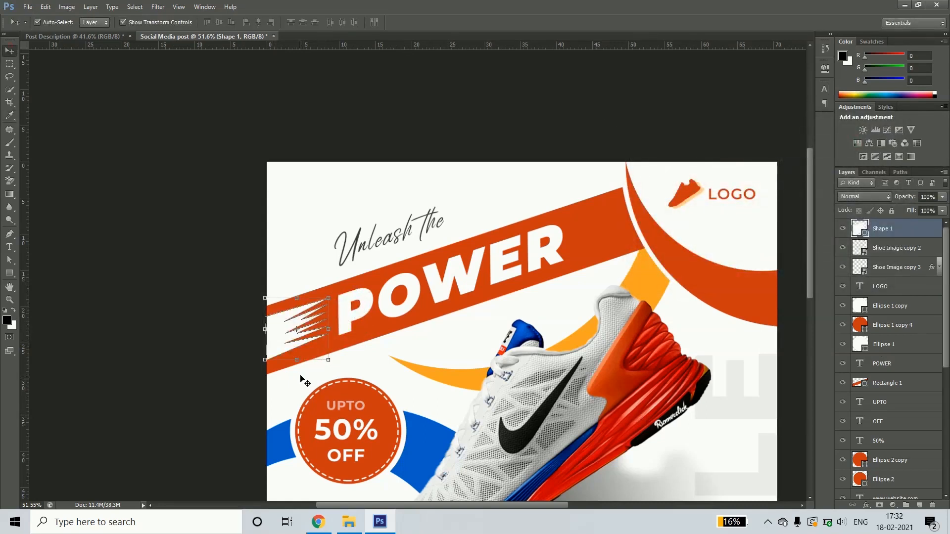
{"action": "left_click_drag", "start_coordinate": [279, 337], "coordinate": [587, 239]}
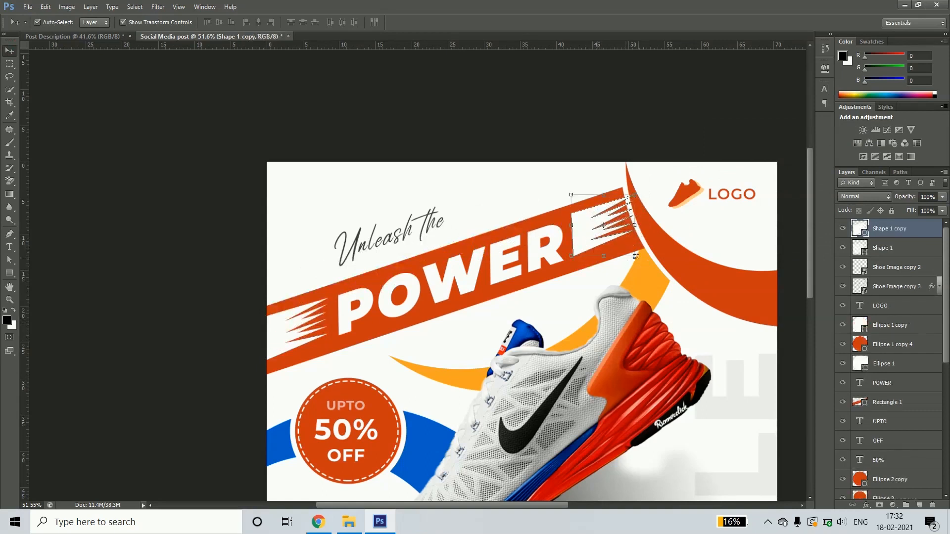
{"action": "key", "text": "ctrl+t"}
{"action": "right_click", "coordinate": [580, 219]}
{"action": "left_click", "coordinate": [619, 379]}
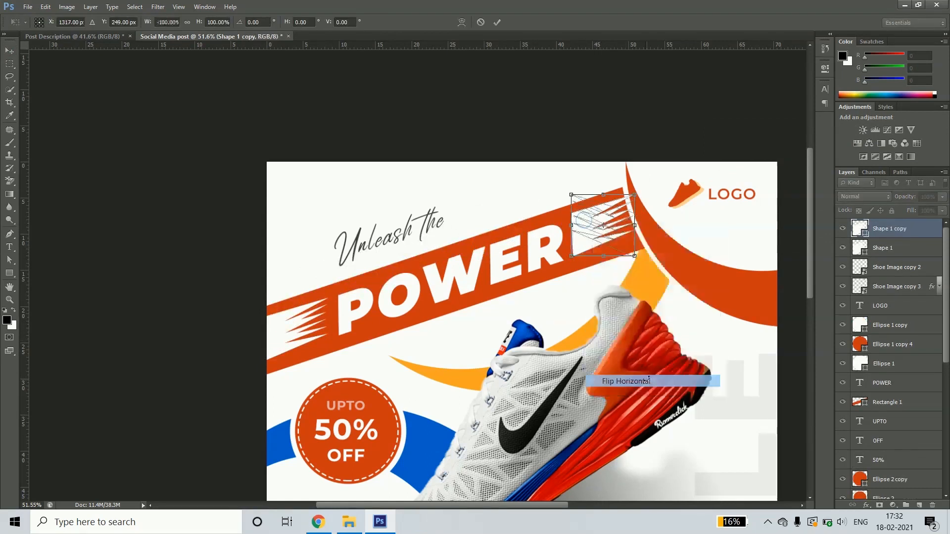
{"action": "left_click_drag", "start_coordinate": [649, 271], "coordinate": [661, 256]}
{"action": "mouse_move", "coordinate": [628, 226]}
{"action": "left_mouse_down"}
{"action": "mouse_move", "coordinate": [617, 222]}
{"action": "mouse_move", "coordinate": [627, 233]}
{"action": "left_mouse_up"}
{"action": "key", "text": "Return"}
Adjust the outer edge points of the copied spiked shape to fit the band's right end
{"action": "key", "text": "a"}
{"action": "left_click", "coordinate": [648, 239]}
{"action": "left_click_drag", "start_coordinate": [650, 234], "coordinate": [642, 234]}
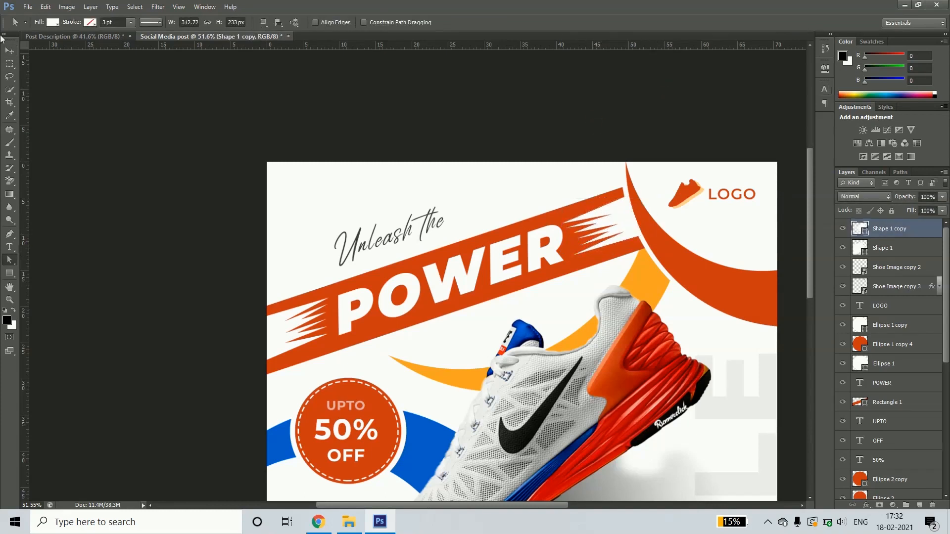
Enlarge the Unleash the text and reposition it just above the slanted band
{"action": "key", "text": "v"}
{"action": "left_click", "coordinate": [431, 207]}
{"action": "left_click", "coordinate": [434, 217]}
{"action": "left_click_drag", "start_coordinate": [444, 200], "coordinate": [467, 184]}
{"action": "left_click_drag", "start_coordinate": [429, 222], "coordinate": [425, 226]}
{"action": "key", "text": "Return"}
Enlarge the ORDER NOW button and its text together slightly
{"action": "scroll", "coordinate": [477, 378], "scroll_direction": "down", "scroll_amount": 4}
{"action": "left_click", "coordinate": [477, 377]}
{"action": "left_click", "coordinate": [328, 417]}
{"action": "left_click", "coordinate": [321, 416], "text": "shift"}
{"action": "left_click", "coordinate": [776, 382]}
Draw a small circle with the Ellipse tool and duplicate it downward to build an evenly spaced column of dots
{"action": "key", "text": "shift+u"}
{"action": "scroll", "coordinate": [321, 342], "scroll_direction": "up", "scroll_amount": 7}
{"action": "left_click_drag", "start_coordinate": [315, 268], "coordinate": [319, 284]}
{"action": "key", "text": "v"}
{"action": "scroll", "coordinate": [361, 267], "scroll_direction": "up", "scroll_amount": 8}
{"action": "left_click_drag", "start_coordinate": [228, 319], "coordinate": [228, 394]}
{"action": "left_click", "coordinate": [160, 367]}
{"action": "mouse_move", "coordinate": [227, 354]}
{"action": "left_mouse_down"}
{"action": "mouse_move", "coordinate": [228, 471]}
{"action": "mouse_move", "coordinate": [227, 386]}
{"action": "left_mouse_up"}
Merge the dot column, duplicate it sideways and merge the columns into a single dot grid
{"action": "scroll", "coordinate": [278, 396], "scroll_direction": "down", "scroll_amount": 3}
{"action": "left_click", "coordinate": [228, 163]}
{"action": "left_click", "coordinate": [892, 229], "text": "shift"}
{"action": "key", "text": "ctrl+e"}
{"action": "left_click_drag", "start_coordinate": [228, 163], "coordinate": [340, 163]}
{"action": "left_click", "coordinate": [260, 159], "text": "shift"}
{"action": "key", "text": "ctrl+e"}
Scale down the dot grid and place it above the ORDER NOW button
{"action": "scroll", "coordinate": [361, 242], "scroll_direction": "down", "scroll_amount": 8}
{"action": "left_click_drag", "start_coordinate": [357, 213], "coordinate": [345, 232]}
{"action": "key", "text": "Return"}
Duplicate the dot grid near the website address, then extend it sideways with another copy merged into it
{"action": "scroll", "coordinate": [351, 257], "scroll_direction": "down", "scroll_amount": 5}
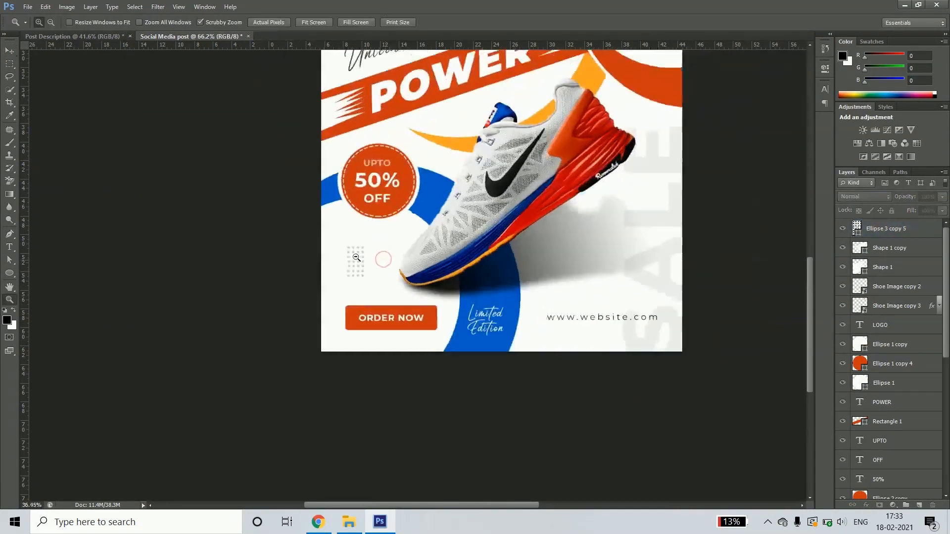
{"action": "left_click_drag", "start_coordinate": [263, 367], "coordinate": [515, 393]}
{"action": "key", "text": "Return"}
{"action": "scroll", "coordinate": [535, 402], "scroll_direction": "up", "scroll_amount": 8}
{"action": "left_click_drag", "start_coordinate": [408, 202], "coordinate": [564, 202]}
{"action": "key", "text": "ctrl+e"}
Delete the surplus dots to leave a horizontal row and position it just above the website address
{"action": "left_click_drag", "start_coordinate": [776, 118], "coordinate": [242, 212]}
{"action": "key", "text": "Delete"}
{"action": "left_click_drag", "start_coordinate": [564, 224], "coordinate": [607, 311]}
{"action": "scroll", "coordinate": [607, 310], "scroll_direction": "down", "scroll_amount": 8}
Fill the dot row above the website address with the orange sampled from the ring behind the shoe
{"action": "double_click", "coordinate": [860, 228]}
{"action": "left_click", "coordinate": [516, 168]}
{"action": "key", "text": "Return"}
{"action": "key", "text": "v"}
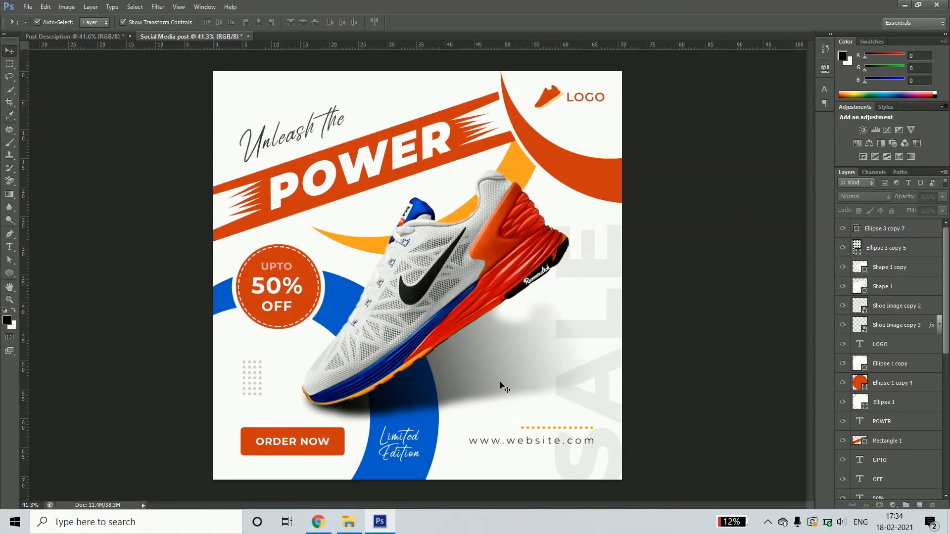
Draw a small circle above the shoe's lacing and fill it with the yellow-orange sampled from the ring behind the shoe
{"action": "left_click", "coordinate": [12, 273]}
{"action": "double_click", "coordinate": [860, 229]}
{"action": "left_click", "coordinate": [516, 169]}
{"action": "key", "text": "Return"}
Duplicate the dot around the shoe and recolor copies, sampling the orange-red of the corner crescent for the dot near the heel
{"action": "mouse_move", "coordinate": [360, 205]}
{"action": "left_mouse_down"}
{"action": "mouse_move", "coordinate": [572, 208]}
{"action": "mouse_move", "coordinate": [312, 347]}
{"action": "left_mouse_up"}
{"action": "double_click", "coordinate": [860, 228]}
{"action": "left_click", "coordinate": [579, 171]}
{"action": "double_click", "coordinate": [860, 229]}
{"action": "key", "text": "Return"}
Duplicate the orange-red dot to just below the headline band, shrink the copy, and adjust another dot's fill color
{"action": "left_click_drag", "start_coordinate": [571, 208], "coordinate": [443, 181]}
{"action": "left_click_drag", "start_coordinate": [447, 185], "coordinate": [450, 193]}
{"action": "key", "text": "Return"}
{"action": "scroll", "coordinate": [444, 185], "scroll_direction": "up", "scroll_amount": 8}
{"action": "left_click", "coordinate": [446, 189]}
{"action": "key", "text": "Return"}
{"action": "scroll", "coordinate": [447, 191], "scroll_direction": "down", "scroll_amount": 4}
{"action": "double_click", "coordinate": [860, 268]}
{"action": "left_click_drag", "start_coordinate": [721, 249], "coordinate": [347, 226]}
{"action": "key", "text": "Return"}
Turn a small circle into an unfilled red ring with a stroke width of 10 and place it above the discount badge
{"action": "left_click", "coordinate": [10, 273]}
{"action": "left_click", "coordinate": [128, 22]}
{"action": "left_click", "coordinate": [109, 68]}
{"action": "left_click", "coordinate": [91, 23]}
{"action": "left_click", "coordinate": [72, 37]}
{"action": "type", "text": "10v"}
{"action": "left_click_drag", "start_coordinate": [419, 251], "coordinate": [396, 249]}
Duplicate the red ring over the shadow beneath the heel and change the copy's stroke to yellow-orange
{"action": "left_click_drag", "start_coordinate": [295, 233], "coordinate": [520, 355]}
{"action": "key", "text": "u"}
{"action": "left_click", "coordinate": [128, 23]}
{"action": "left_click", "coordinate": [182, 42]}
{"action": "key", "text": "Return"}
Duplicate the orange-red dot from beside the heel to below the shoe's sole, near the yellow-orange ring
{"action": "key", "text": "v"}
{"action": "left_click_drag", "start_coordinate": [578, 205], "coordinate": [485, 340]}
{"action": "left_click", "coordinate": [494, 376]}
Brush on the shoe shadow's layer mask beneath the sole to refine how the shadow fades
{"action": "left_click", "coordinate": [883, 490]}
{"action": "left_click", "coordinate": [9, 143]}
{"action": "left_click_drag", "start_coordinate": [531, 306], "coordinate": [475, 341]}
{"action": "left_click", "coordinate": [642, 279]}
{"action": "key", "text": "v"}
{"action": "scroll", "coordinate": [417, 275], "scroll_direction": "down", "scroll_amount": 2}
{"action": "left_click", "coordinate": [931, 429]}
{"action": "left_click", "coordinate": [668, 321]}
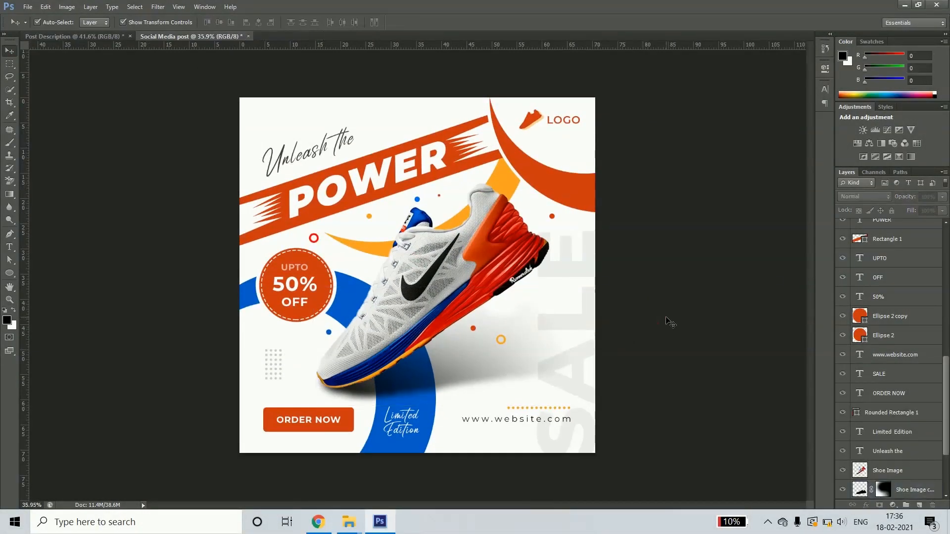
Load the orange-red corner crescent's outline as a selection and set the brush color to dark orange-red, RGB 133, 43, 17
{"action": "left_click", "coordinate": [569, 190]}
{"action": "left_click", "coordinate": [860, 228], "text": "ctrl"}
{"action": "left_click", "coordinate": [887, 493]}
{"action": "left_click", "coordinate": [9, 143]}
{"action": "left_click", "coordinate": [7, 320]}
{"action": "left_click", "coordinate": [569, 190]}
{"action": "left_click", "coordinate": [733, 190]}
{"action": "left_click", "coordinate": [885, 130]}
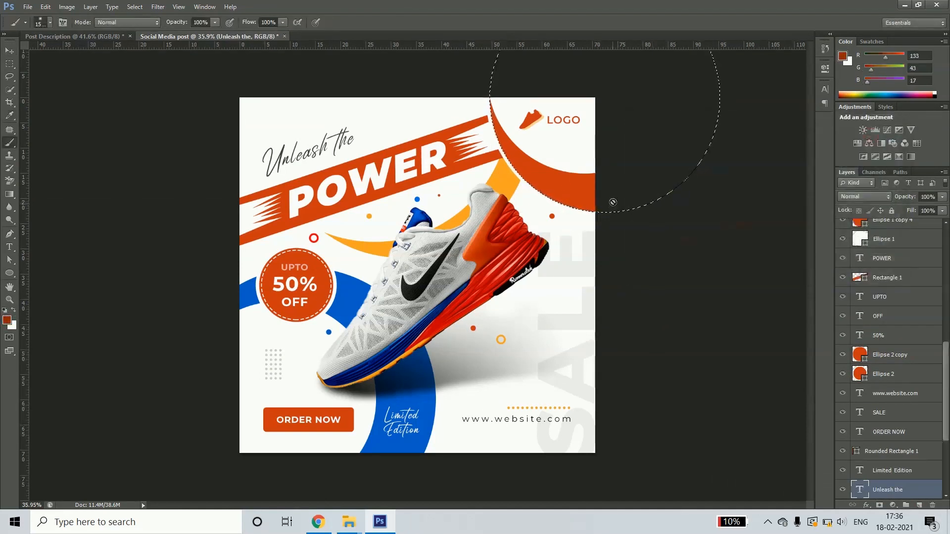
Add a new layer directly above the corner crescent and brush the dark orange-red shading inside its selection
{"action": "scroll", "coordinate": [891, 386], "scroll_direction": "up", "scroll_amount": 3}
{"action": "left_click", "coordinate": [893, 393]}
{"action": "left_click", "coordinate": [920, 505]}
{"action": "left_click", "coordinate": [859, 412], "text": "ctrl"}
{"action": "left_click", "coordinate": [668, 203]}
Brush a yellow-orange highlight, RGB 251, 166, 38, onto the upper end of the corner crescent
{"action": "left_click", "coordinate": [7, 320]}
{"action": "left_click", "coordinate": [569, 189]}
{"action": "left_click", "coordinate": [400, 69]}
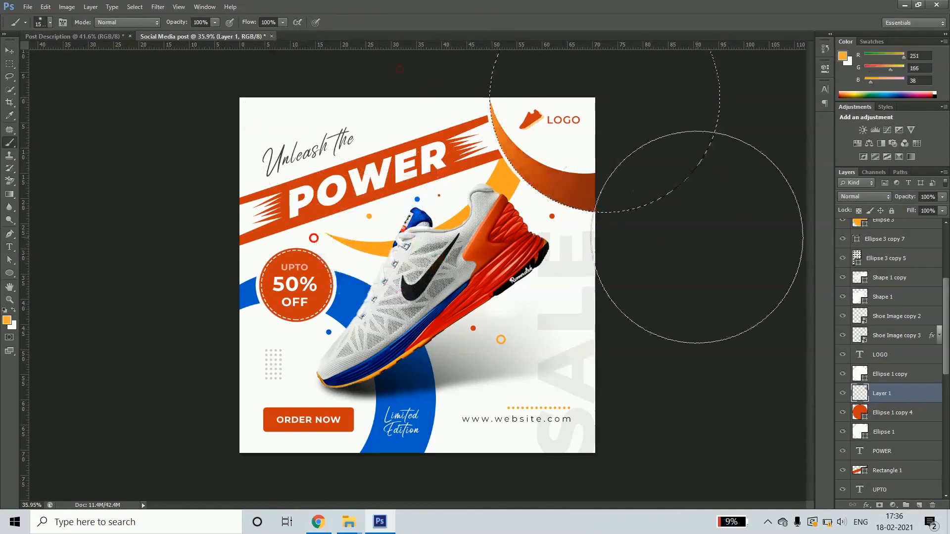
{"action": "left_click", "coordinate": [670, 271]}
{"action": "key", "text": "v"}
Select the blue ring's outline, add a new layer above it, and brush dark blue 0f4a8d shading onto the ring
{"action": "left_click", "coordinate": [409, 386]}
{"action": "left_click", "coordinate": [860, 490], "text": "ctrl"}
{"action": "left_click", "coordinate": [919, 506]}
{"action": "left_click", "coordinate": [9, 143]}
{"action": "left_click", "coordinate": [384, 440], "text": "alt"}
{"action": "left_click", "coordinate": [7, 320]}
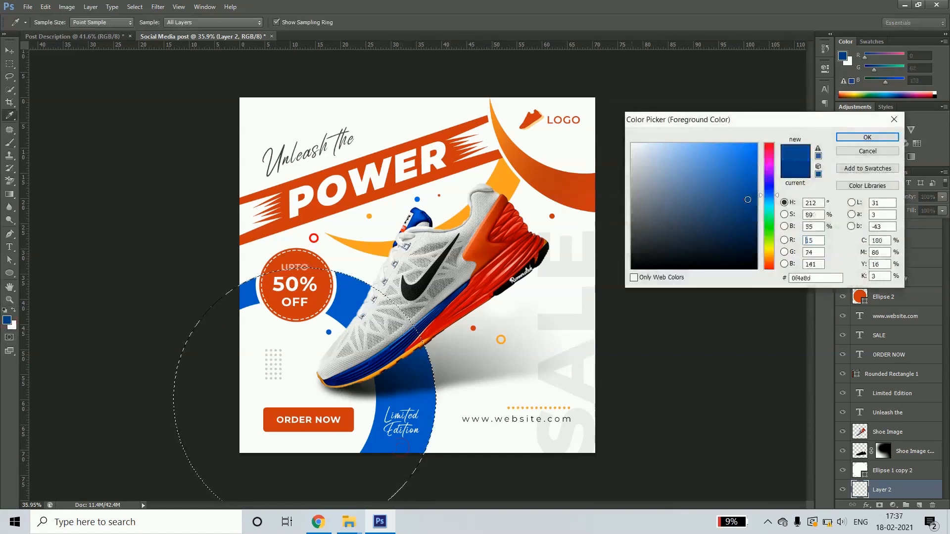
{"action": "left_click", "coordinate": [868, 137]}
{"action": "left_click", "coordinate": [227, 204]}
Brush a light blue highlight, RGB 0, 167, 244, onto the blue ring and clear the selection
{"action": "left_click", "coordinate": [7, 320]}
{"action": "left_click", "coordinate": [769, 200]}
{"action": "left_click", "coordinate": [757, 149]}
{"action": "left_click", "coordinate": [866, 136]}
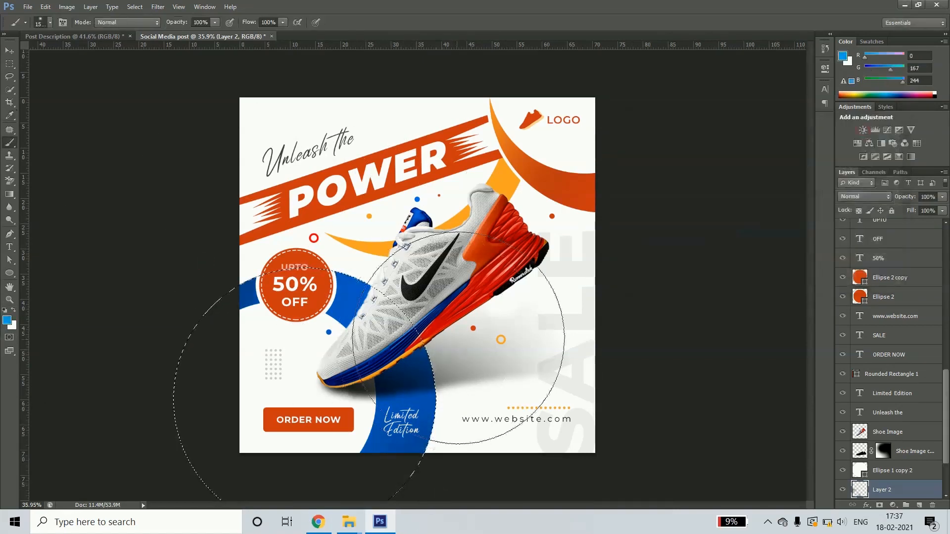
{"action": "key", "text": "ctrl+d"}
{"action": "key", "text": "v"}
{"action": "left_click", "coordinate": [666, 238]}
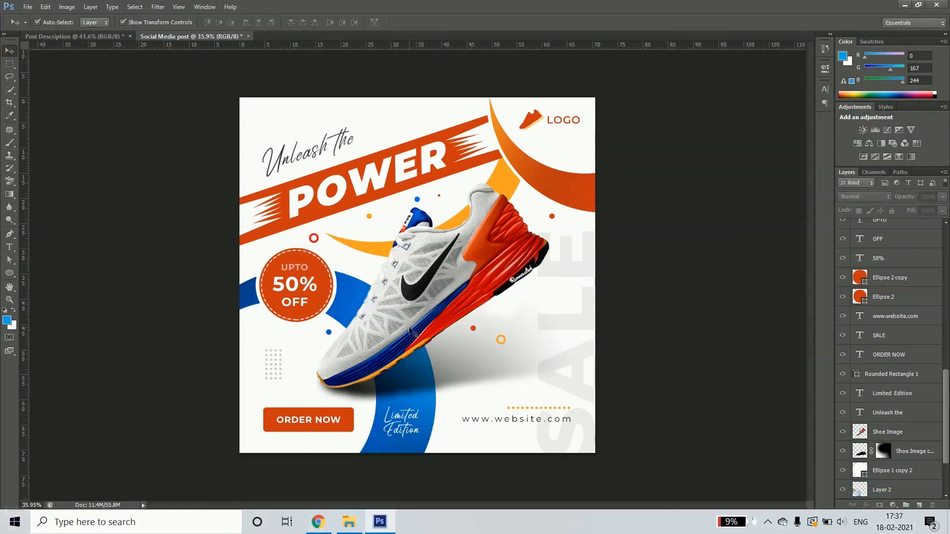
Select the yellow-orange ring's outline and brush darker orange shading, RGB 210, 126, 0, near its upper end on a new layer
{"action": "left_click", "coordinate": [502, 186]}
{"action": "left_click", "coordinate": [859, 489], "text": "ctrl"}
{"action": "left_click", "coordinate": [920, 505]}
{"action": "key", "text": "b"}
{"action": "left_click", "coordinate": [7, 320]}
{"action": "left_click", "coordinate": [509, 181]}
{"action": "left_click", "coordinate": [756, 166]}
{"action": "left_click", "coordinate": [867, 137]}
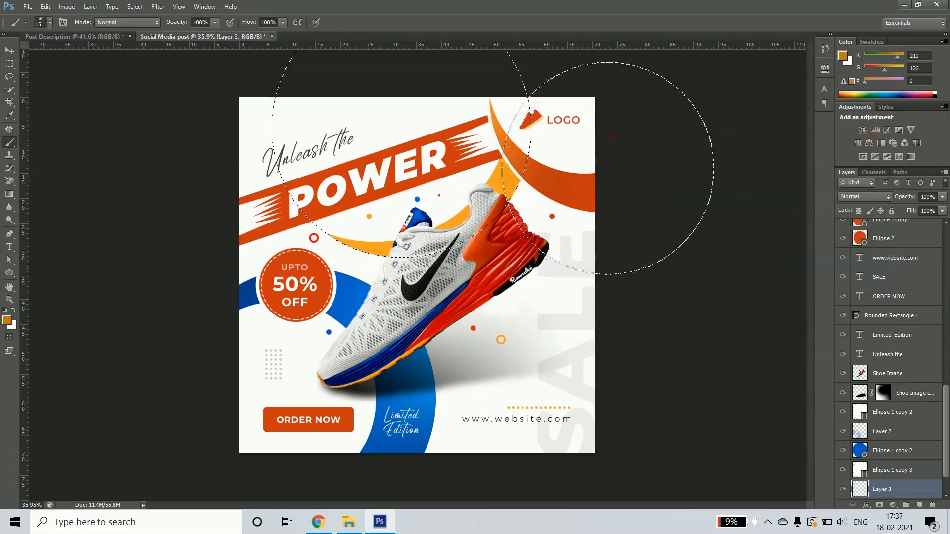
{"action": "left_click", "coordinate": [587, 233]}
{"action": "key", "text": "ctrl+d"}
{"action": "key", "text": "v"}
Add a Stroke layer style to the POWER headline using the yellow-orange fba626 sampled from the ring
{"action": "left_click", "coordinate": [368, 179]}
{"action": "double_click", "coordinate": [923, 227]}
{"action": "left_click", "coordinate": [681, 153]}
{"action": "left_click", "coordinate": [790, 178]}
{"action": "left_click", "coordinate": [367, 248]}
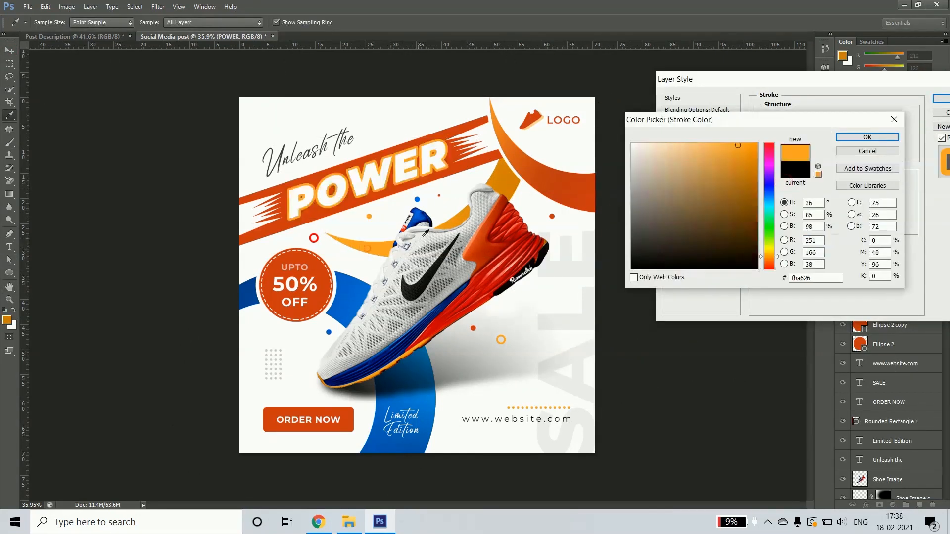
{"action": "left_click", "coordinate": [868, 137]}
{"action": "left_click", "coordinate": [941, 98]}
Try filling a new layer directly above the background with white, and undo the fill
{"action": "left_click", "coordinate": [681, 189]}
{"action": "scroll", "coordinate": [450, 321], "scroll_direction": "down", "scroll_amount": 2}
{"action": "left_click_drag", "start_coordinate": [945, 277], "coordinate": [946, 453]}
{"action": "left_click", "coordinate": [895, 489]}
{"action": "left_click", "coordinate": [919, 505]}
{"action": "left_click", "coordinate": [7, 320]}
{"action": "left_click_drag", "start_coordinate": [643, 153], "coordinate": [590, 149]}
{"action": "left_click", "coordinate": [868, 137]}
{"action": "key", "text": "alt+BackSpace"}
{"action": "key", "text": "ctrl+z"}
{"action": "left_click", "coordinate": [657, 369]}
Fill a new topmost layer with black and erase its middle with a very large soft eraser to leave a vignette
{"action": "left_click_drag", "start_coordinate": [946, 451], "coordinate": [947, 278]}
{"action": "left_click", "coordinate": [894, 229]}
{"action": "left_click", "coordinate": [919, 505]}
{"action": "left_click", "coordinate": [7, 320]}
{"action": "left_click_drag", "start_coordinate": [659, 252], "coordinate": [656, 273]}
{"action": "left_click", "coordinate": [868, 137]}
{"action": "key", "text": "alt+BackSpace"}
{"action": "key", "text": "e"}
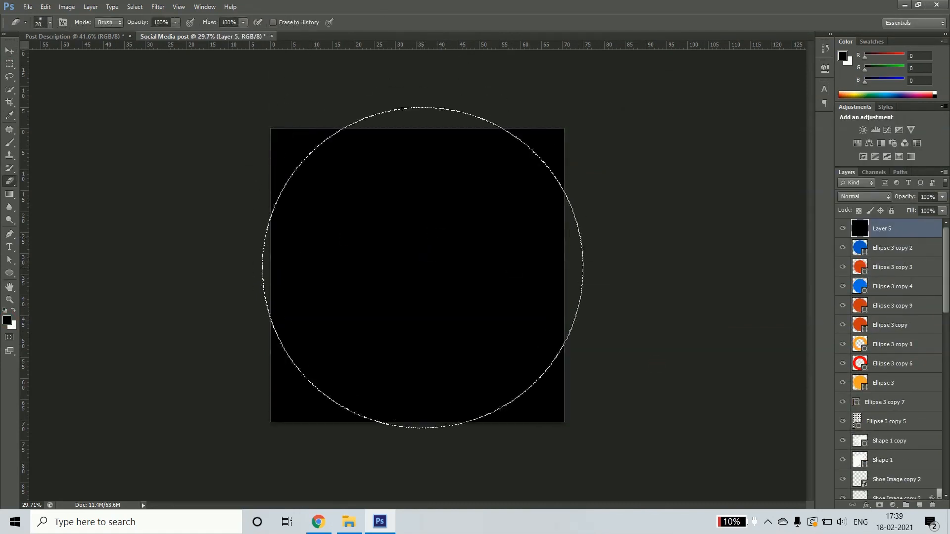
{"action": "left_click", "coordinate": [411, 248]}
Lock the vignette layer's transparent pixels, fill it with orange sampled from the ring, and adjust its Hue/Saturation
{"action": "left_click", "coordinate": [859, 210]}
{"action": "key", "text": "b"}
{"action": "left_click", "coordinate": [375, 256], "text": "alt"}
{"action": "key", "text": "alt+BackSpace"}
{"action": "key", "text": "ctrl+u"}
{"action": "left_click", "coordinate": [842, 153]}
Set the vignette layer's blend mode to Darker Color
{"action": "left_click", "coordinate": [869, 197]}
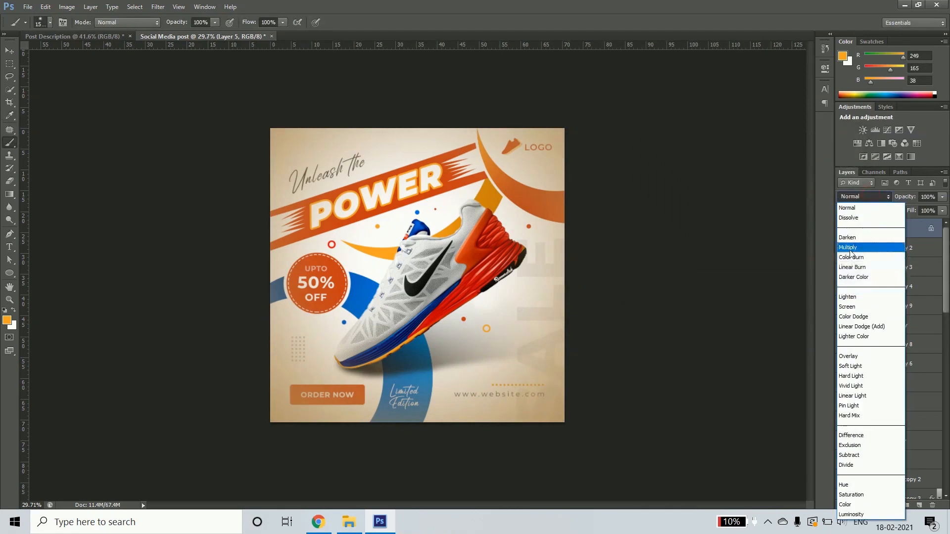
{"action": "left_click", "coordinate": [859, 277]}
{"action": "key", "text": "v"}
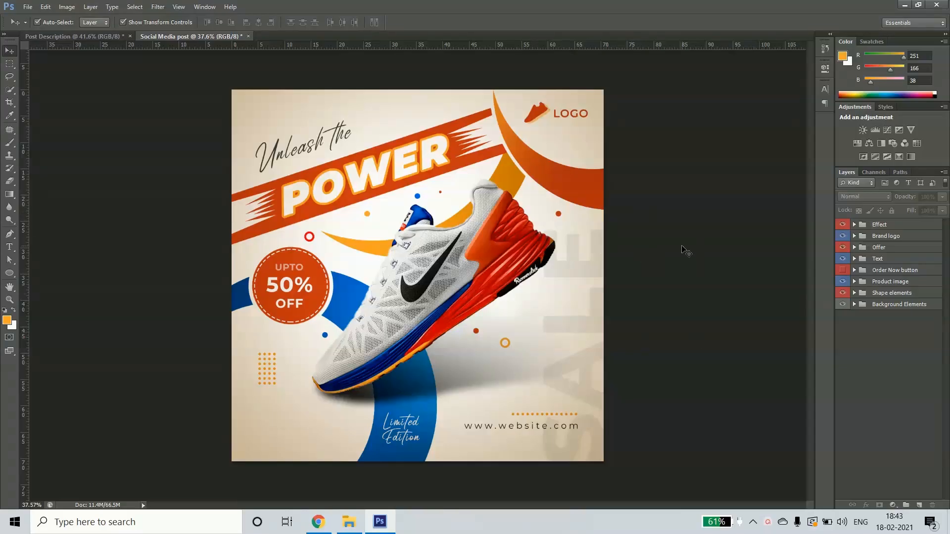
Hide the layer groups one by one from Effect down to Background Elements and show them all again
{"action": "left_click", "coordinate": [842, 225]}
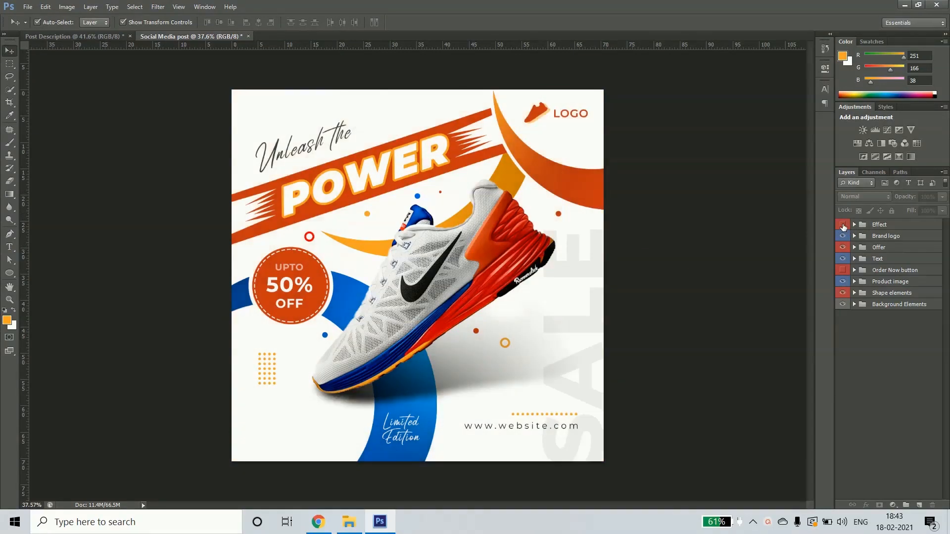
{"action": "left_click", "coordinate": [843, 236]}
{"action": "left_click", "coordinate": [844, 248]}
{"action": "left_click", "coordinate": [843, 259]}
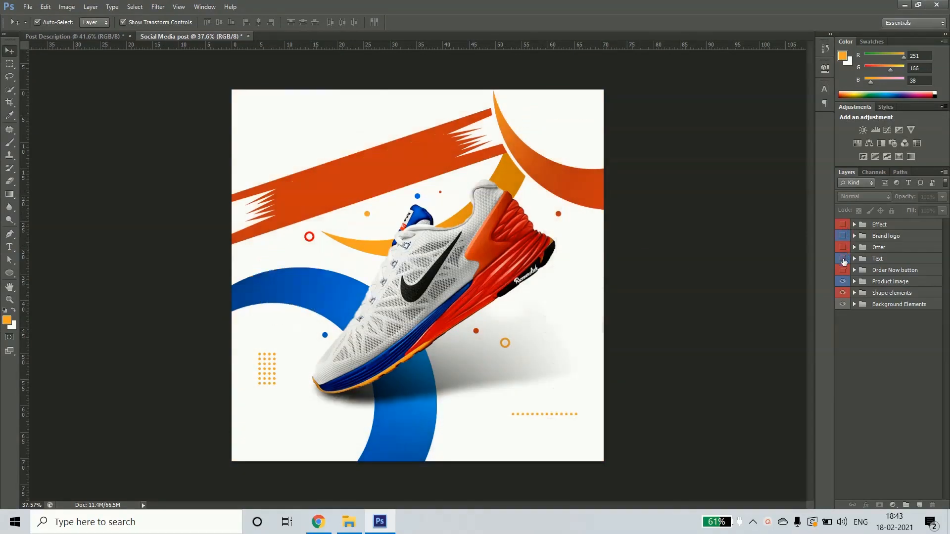
{"action": "left_click", "coordinate": [843, 271]}
{"action": "left_click", "coordinate": [843, 270]}
{"action": "left_click", "coordinate": [843, 282]}
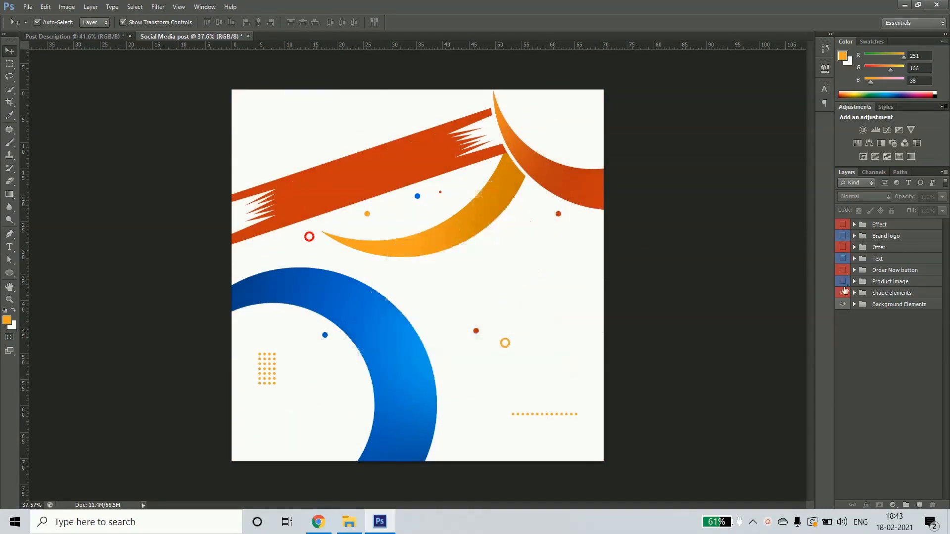
{"action": "left_click", "coordinate": [843, 293]}
{"action": "left_click", "coordinate": [843, 304]}
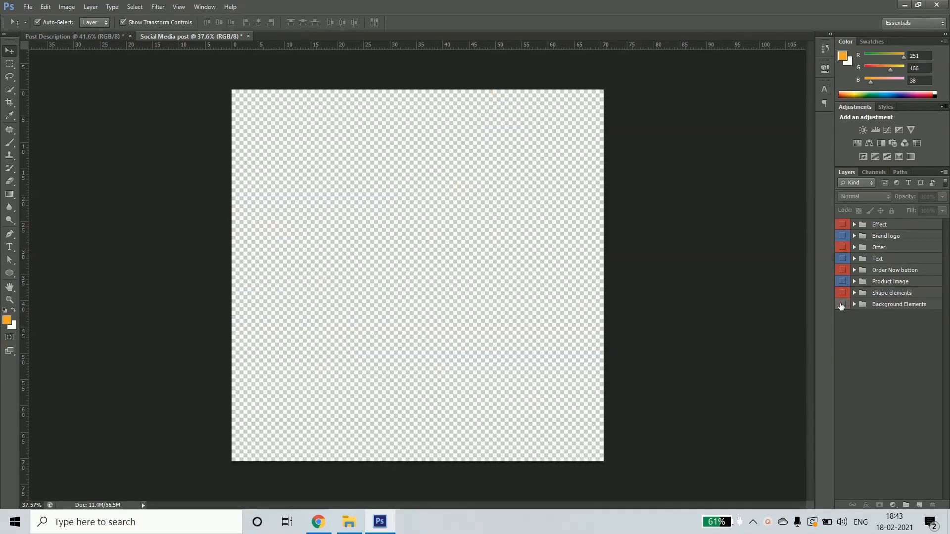
{"action": "left_click", "coordinate": [843, 305]}
{"action": "left_click_drag", "start_coordinate": [843, 292], "coordinate": [843, 224]}
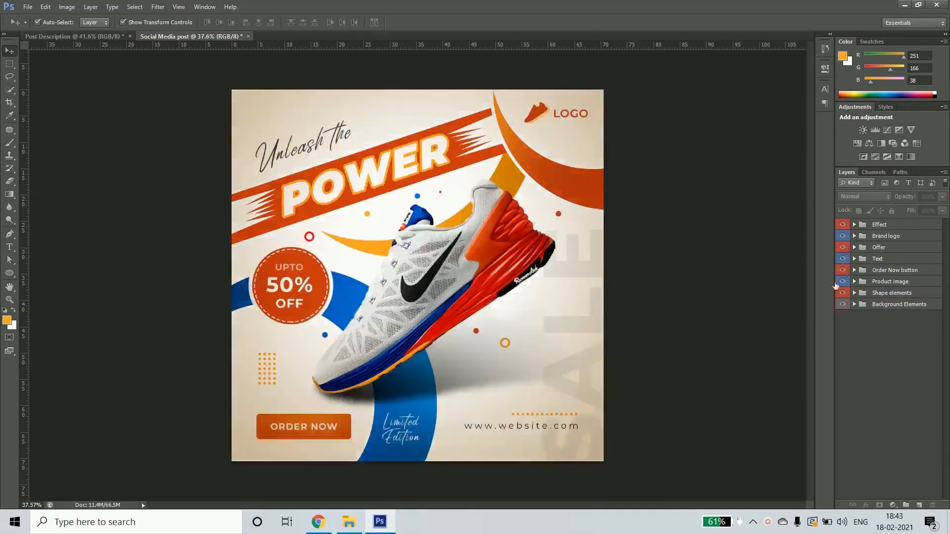